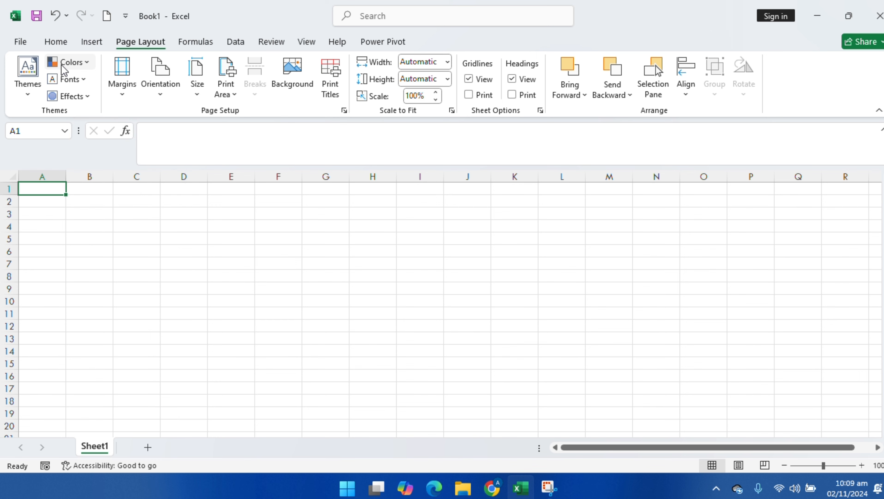
# Step: Apply the Savon theme to the workbook and view its theme colors in the font color palette
pyautogui.click(64, 69)
pyautogui.click(28, 75)
pyautogui.scroll(-2, 150, 332)
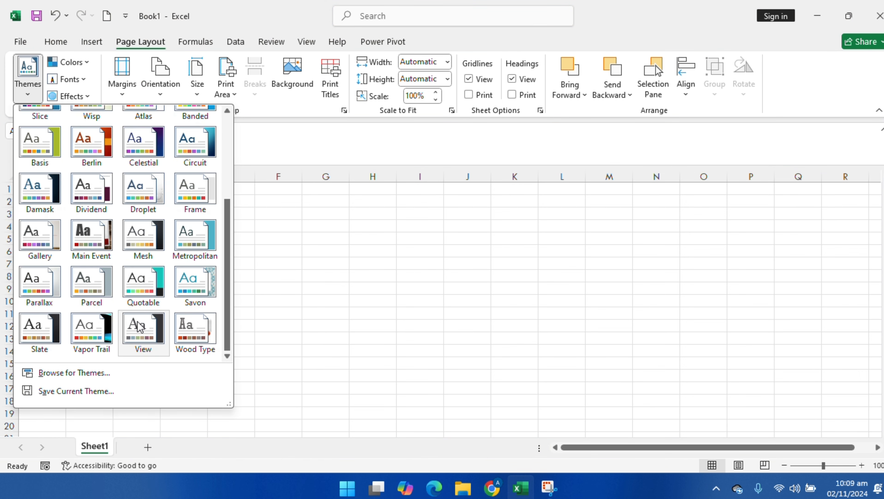
pyautogui.click(190, 276)
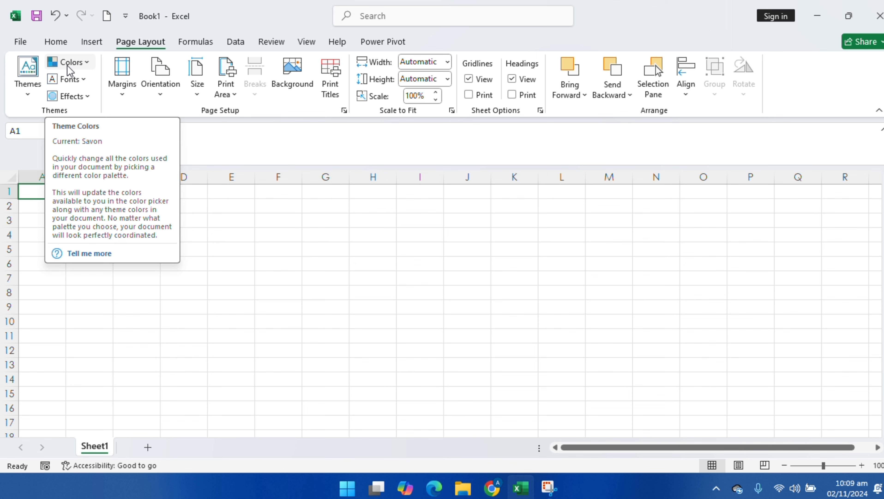
pyautogui.click(61, 43)
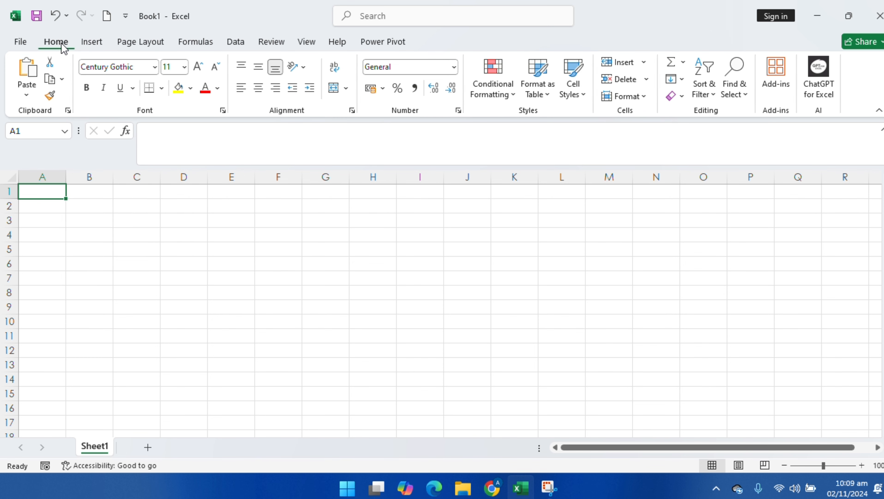
pyautogui.click(218, 89)
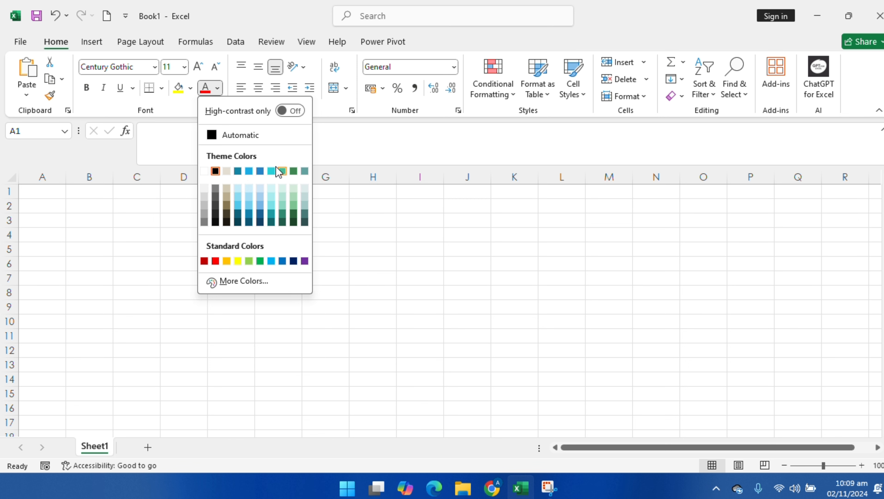
# Step: Apply the Berlin theme to the workbook and view its theme colors in the font color palette
pyautogui.click(136, 42)
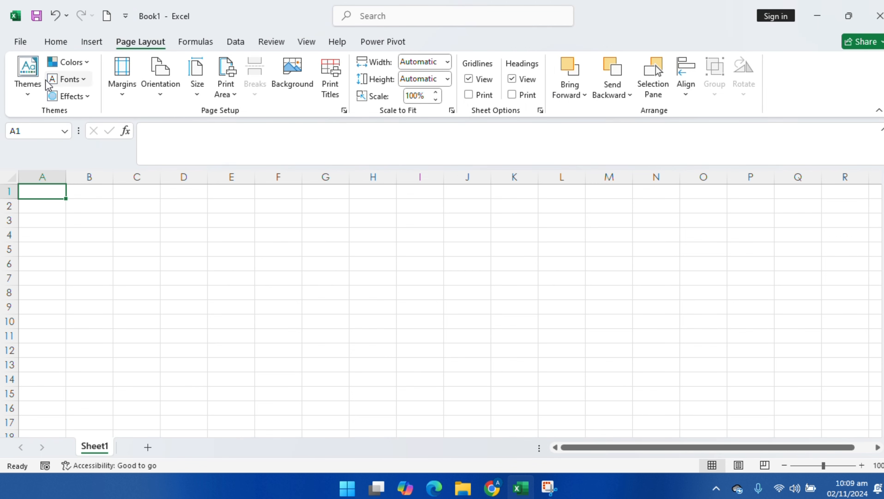
pyautogui.click(31, 80)
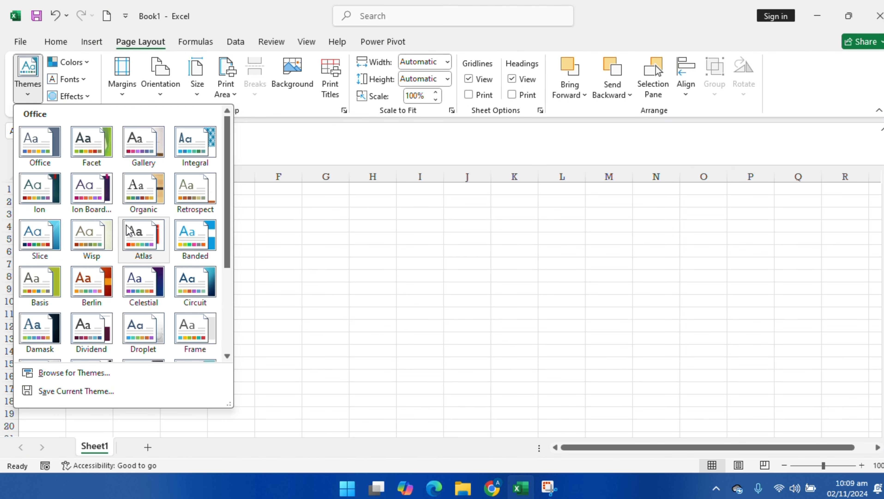
pyautogui.scroll(-3, 130, 231)
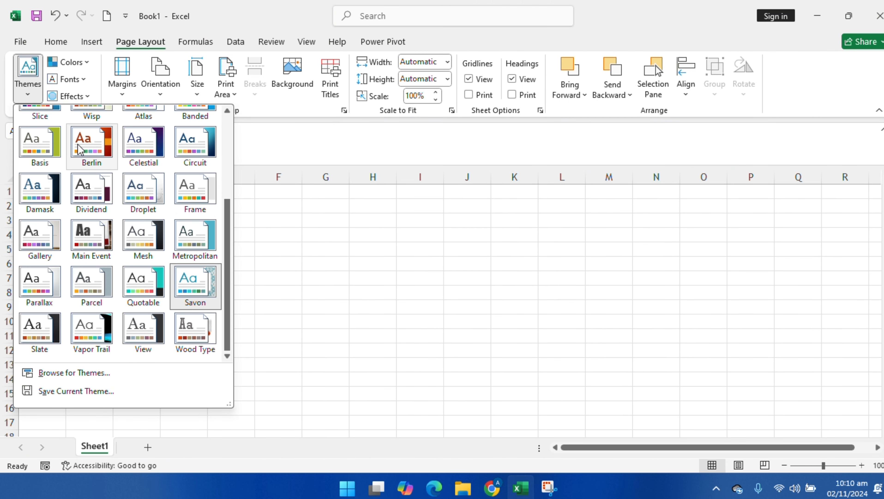
pyautogui.click(90, 153)
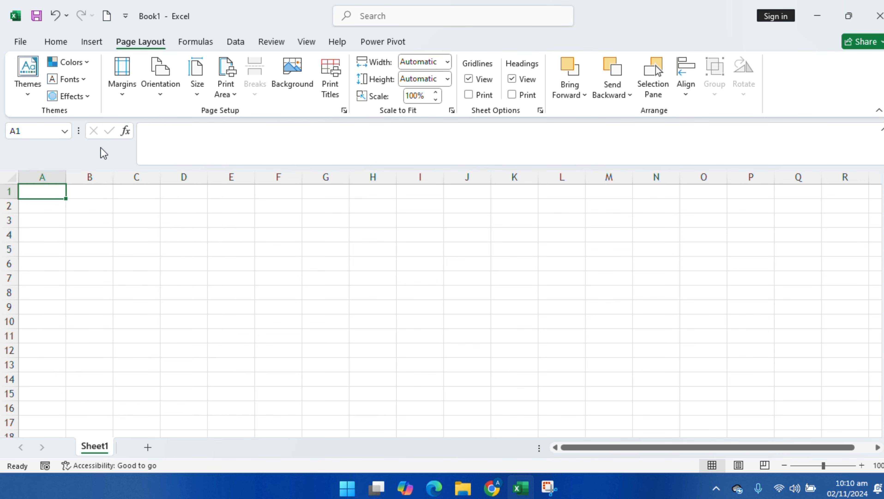
pyautogui.click(47, 44)
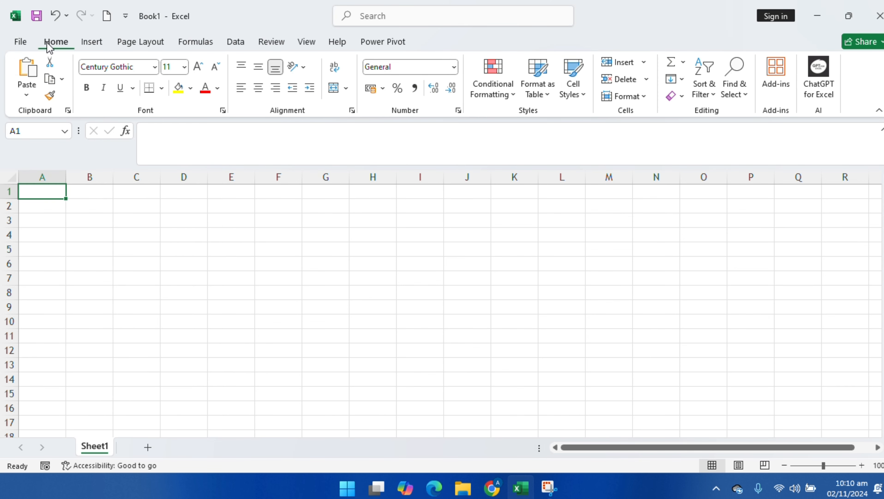
pyautogui.click(217, 88)
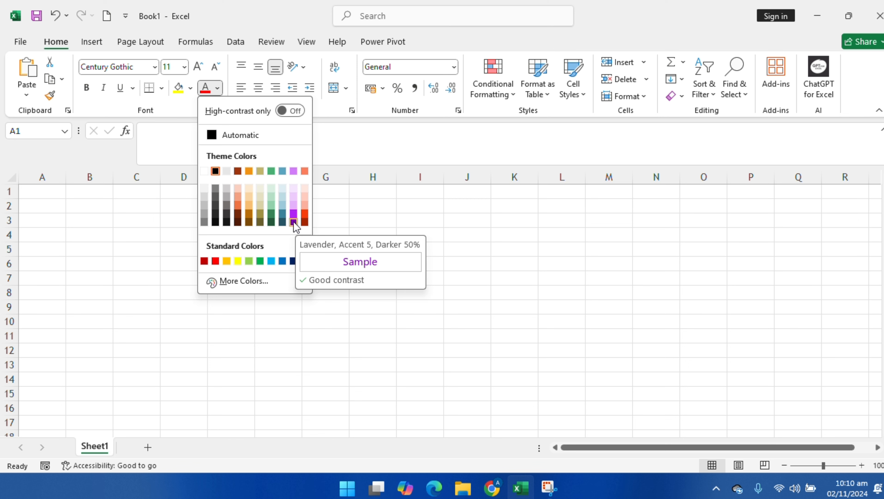
# Step: Look through the gallery of workbook themes and the list of built-in theme color sets
pyautogui.click(140, 43)
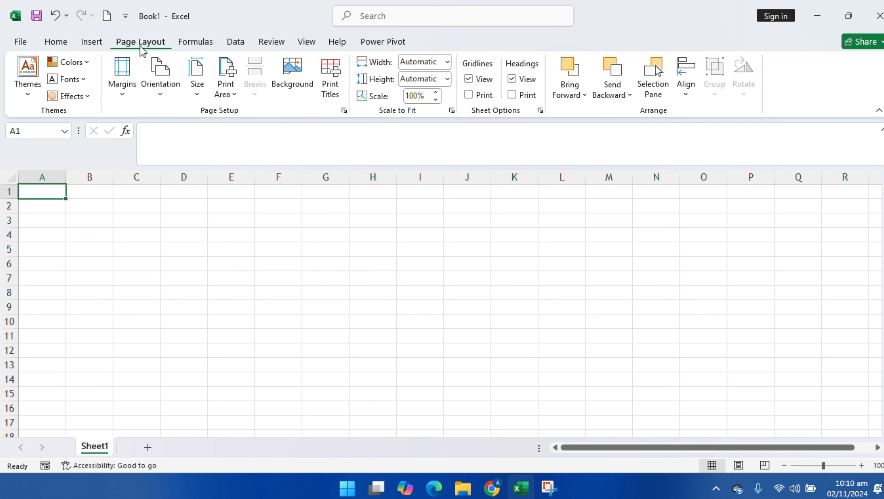
pyautogui.click(31, 91)
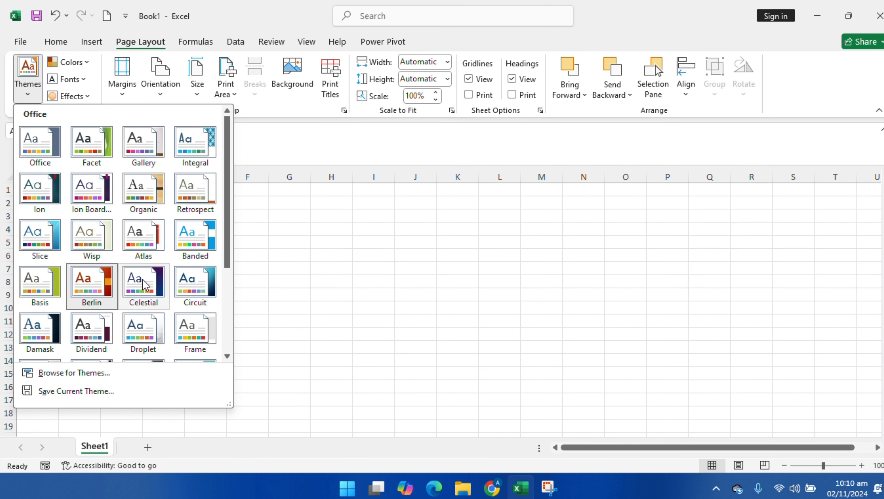
pyautogui.scroll(-3, 145, 285)
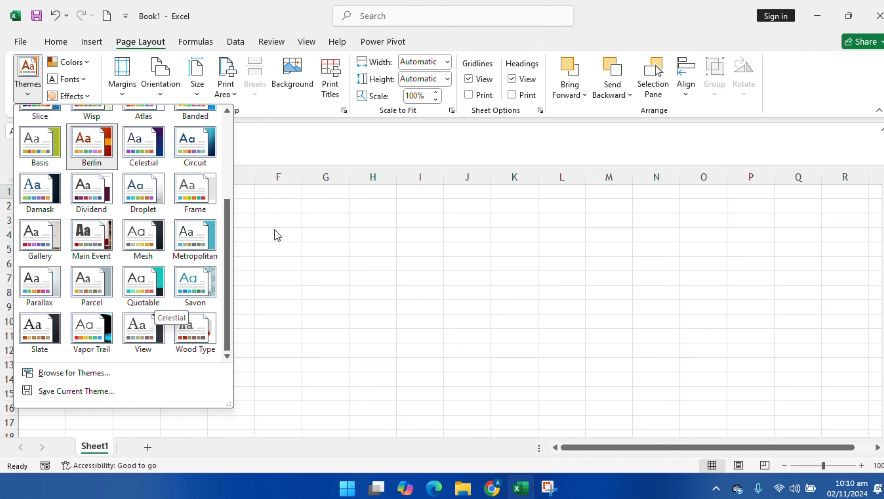
pyautogui.click(277, 235)
pyautogui.click(70, 62)
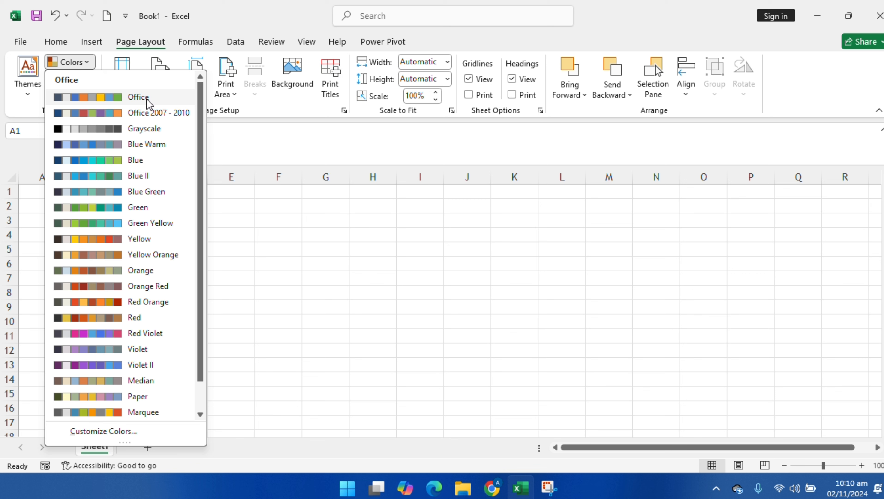
pyautogui.scroll(-1, 161, 313)
pyautogui.scroll(1, 162, 314)
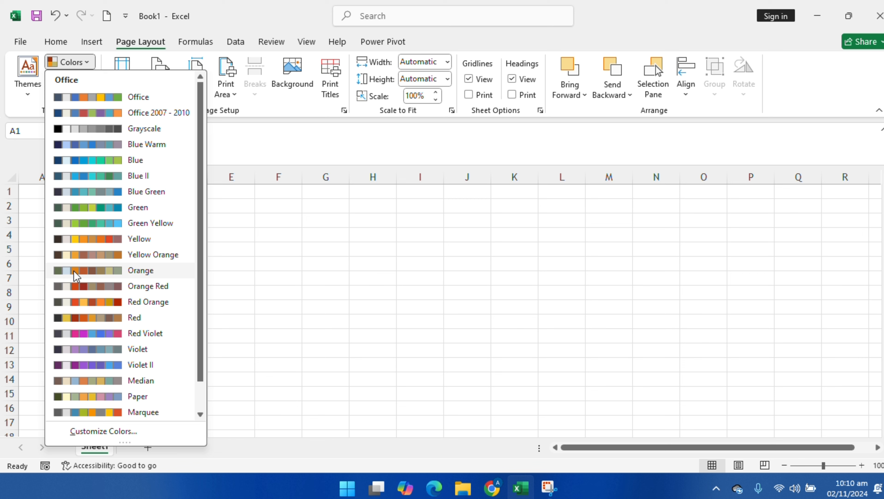
pyautogui.scroll(-1, 145, 302)
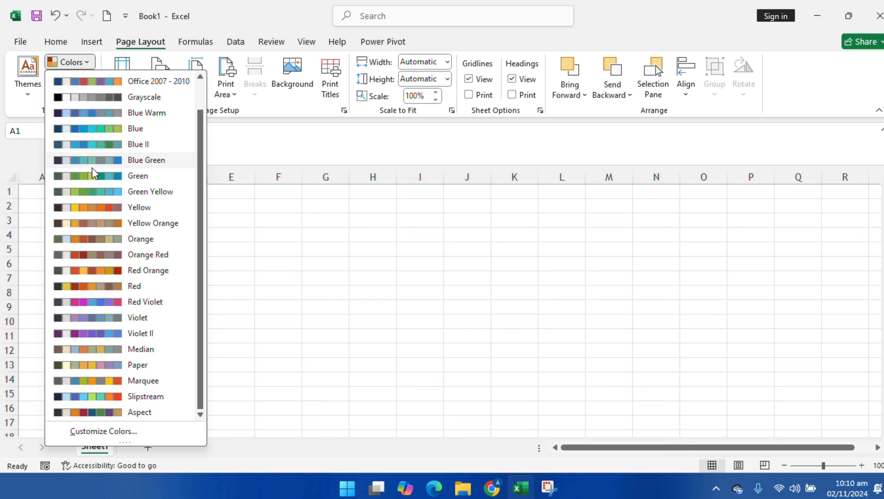
pyautogui.click(238, 222)
# Step: Look through the available theme font sets, down to the Consolas-Verdana pair
pyautogui.click(65, 80)
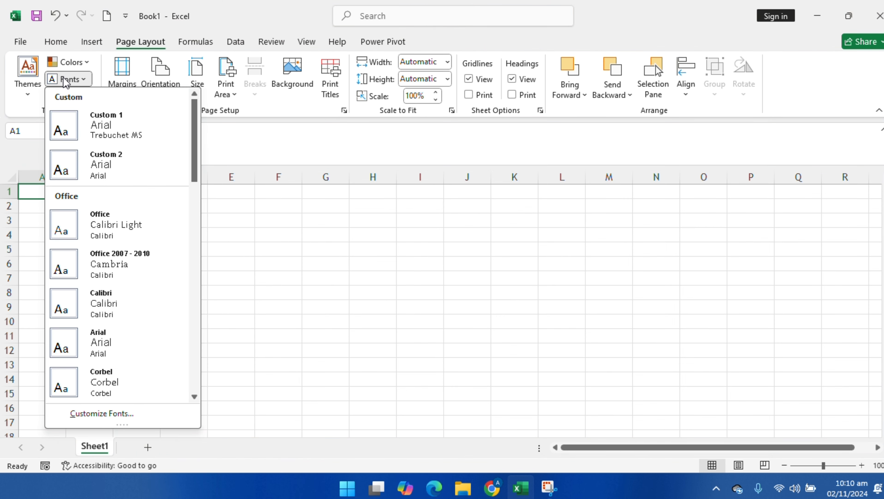
pyautogui.scroll(-5, 122, 315)
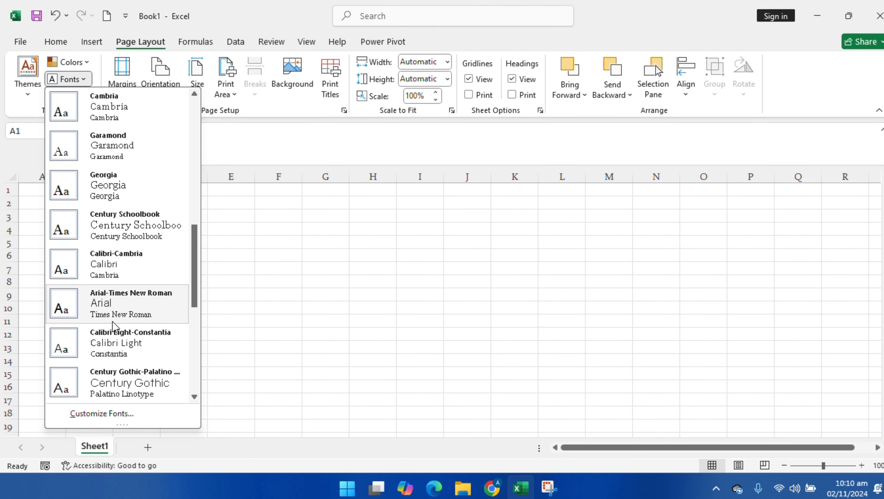
pyautogui.scroll(-3, 116, 329)
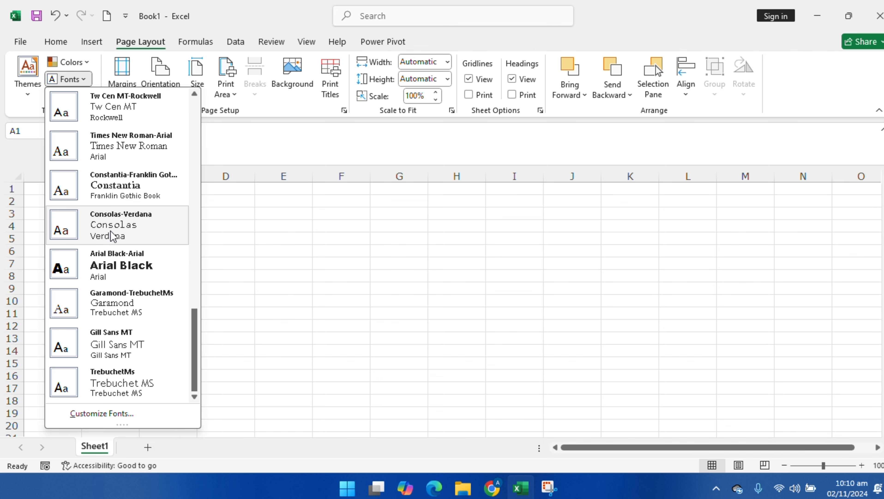
pyautogui.click(111, 231)
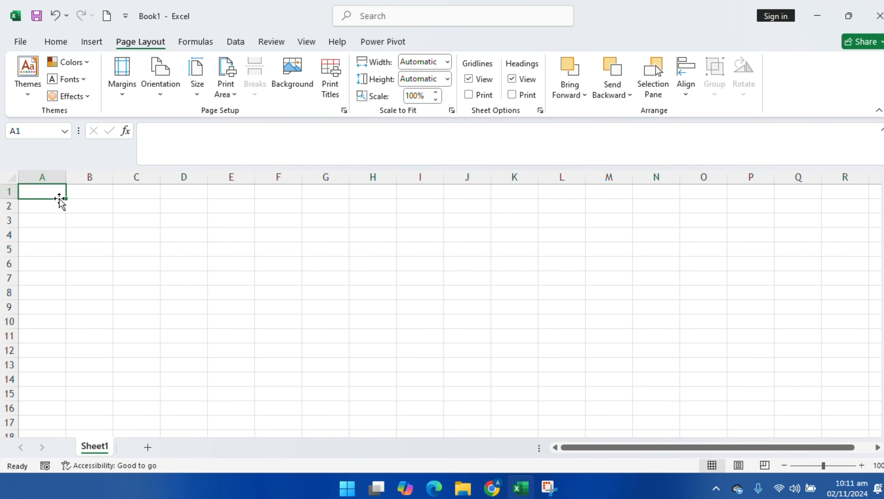
# Step: Enter the text "Student" in cell A1 and reselect the cell
pyautogui.write('Student')
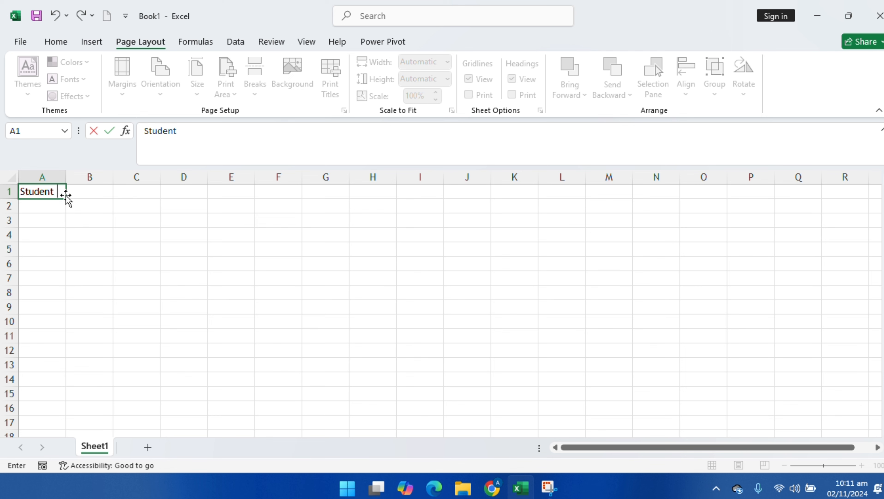
pyautogui.click(130, 205)
pyautogui.click(51, 191)
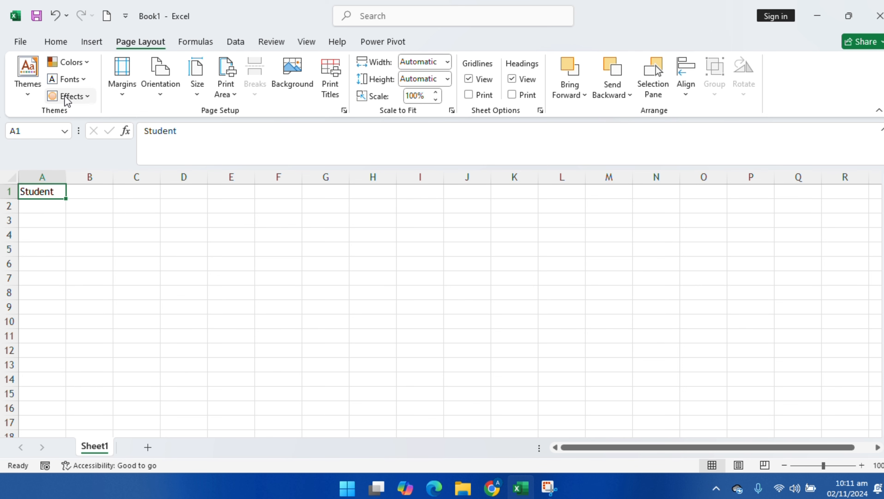
# Step: Apply a theme font set with Arial body text and check the font used in cell A1
pyautogui.click(68, 71)
pyautogui.scroll(-5, 126, 356)
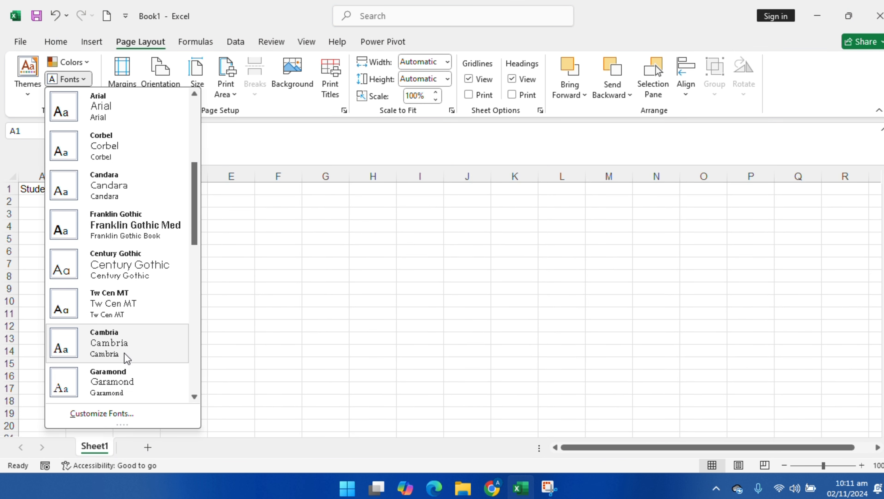
pyautogui.scroll(-3, 126, 353)
pyautogui.click(120, 342)
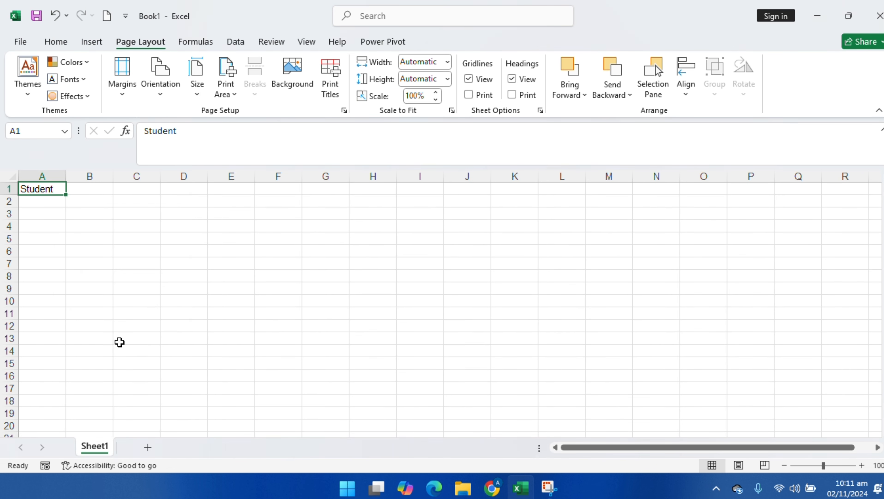
pyautogui.click(78, 190)
pyautogui.click(41, 187)
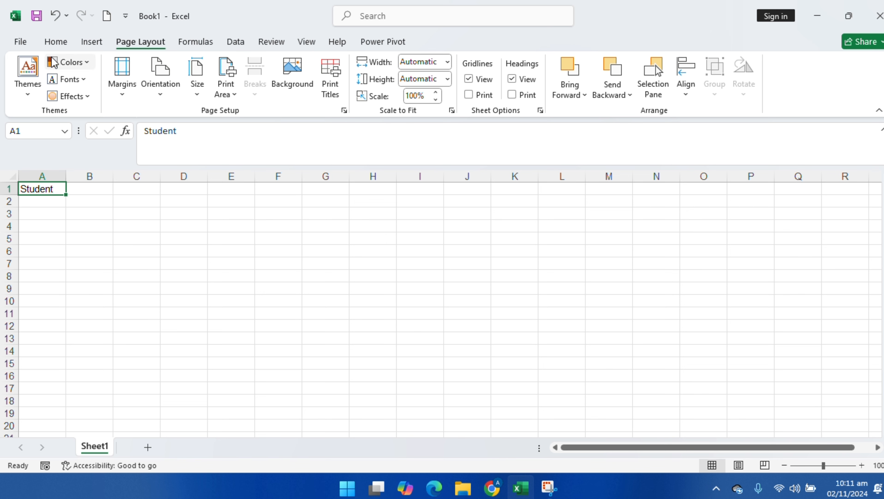
pyautogui.click(55, 42)
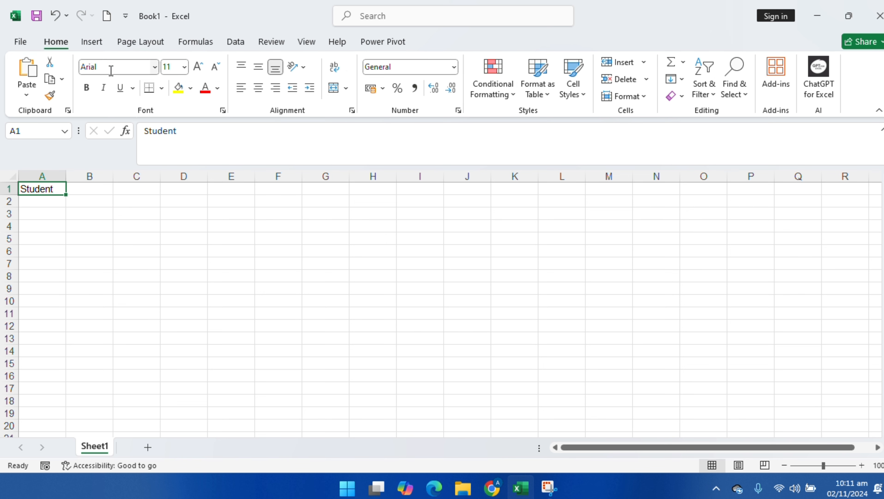
# Step: Change the theme fonts to Gill Sans MT and check the font used in cell A1
pyautogui.click(197, 45)
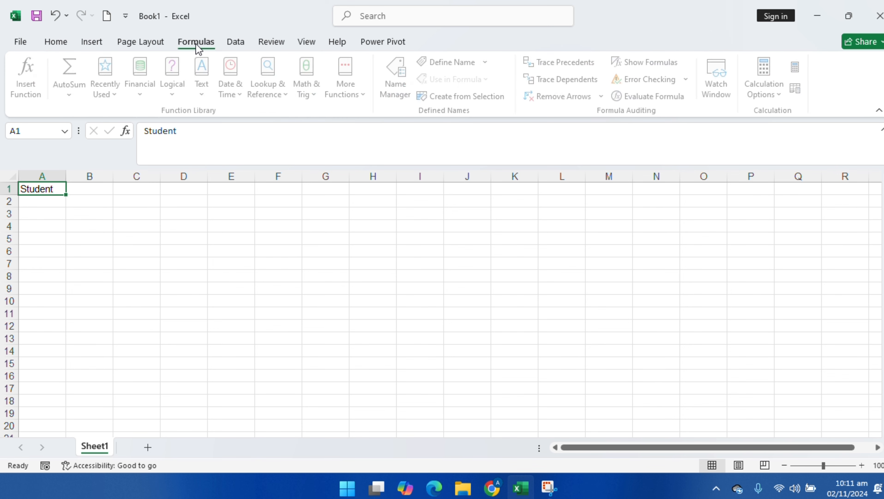
pyautogui.click(137, 42)
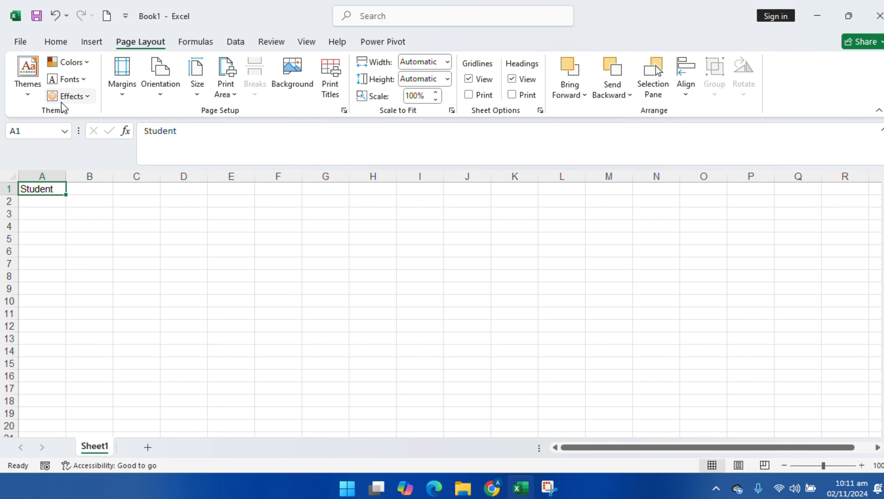
pyautogui.click(72, 79)
pyautogui.scroll(-10, 116, 210)
pyautogui.click(121, 347)
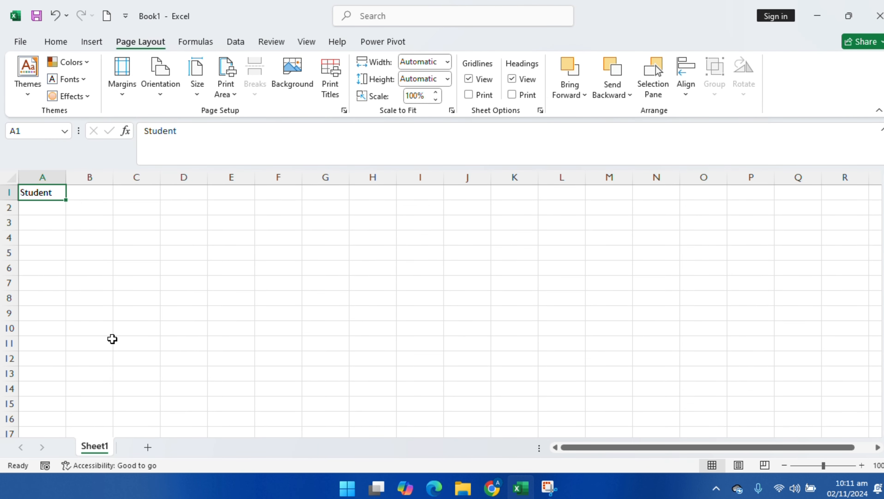
pyautogui.click(66, 43)
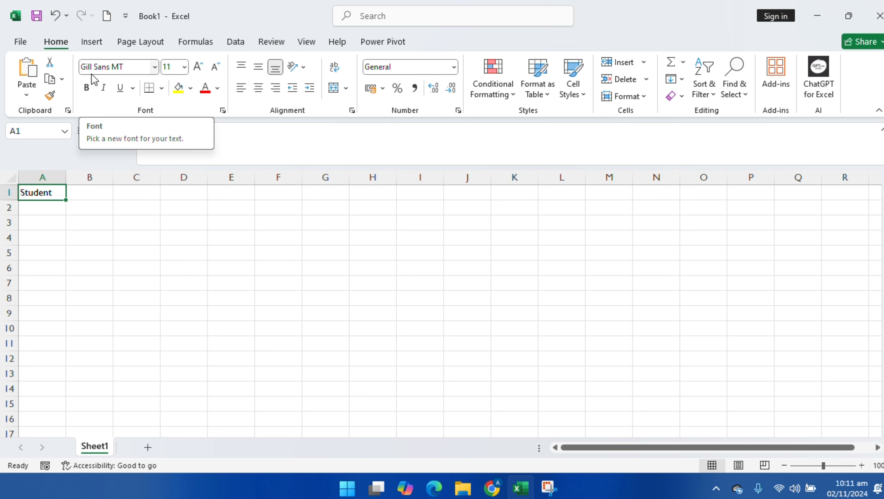
# Step: Start creating a custom theme font set for the workbook
pyautogui.click(149, 45)
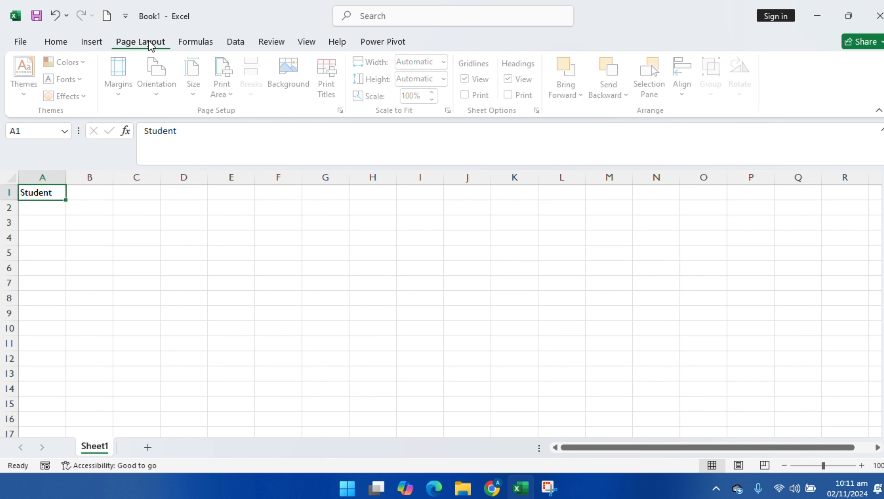
pyautogui.click(66, 79)
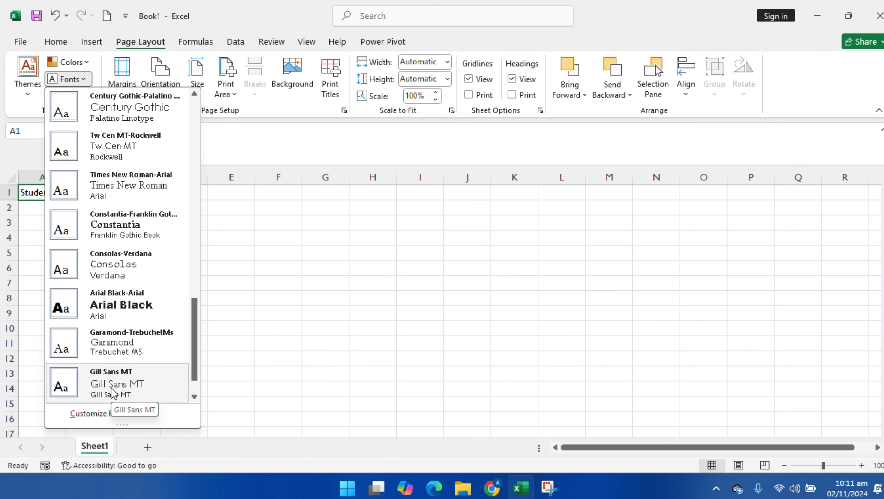
pyautogui.scroll(-1, 111, 387)
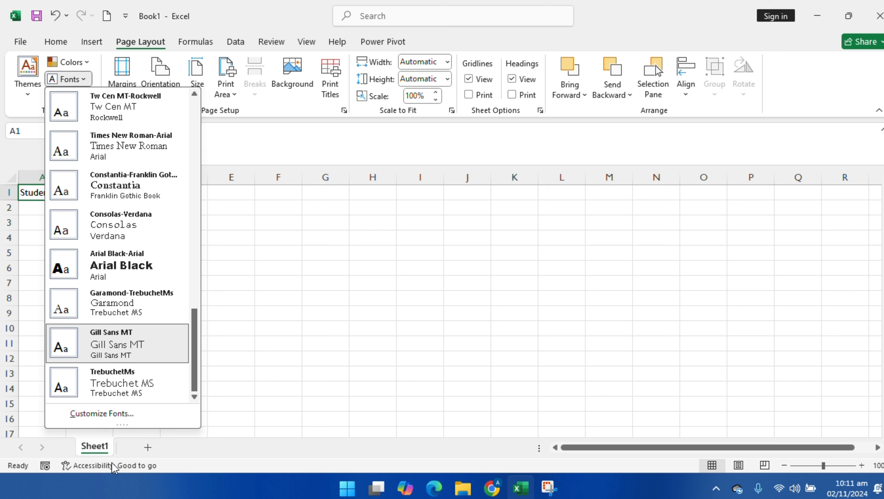
pyautogui.click(99, 413)
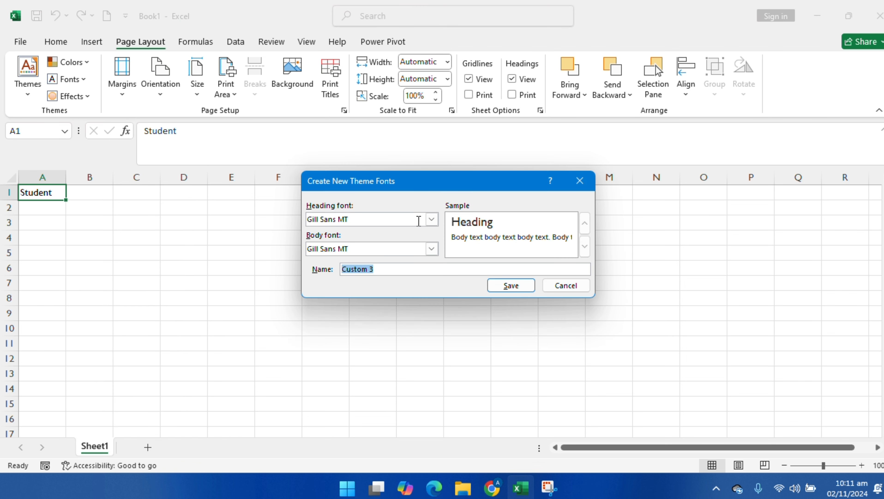
# Step: Set the heading font of the new theme font set to Arial Black
pyautogui.click(432, 220)
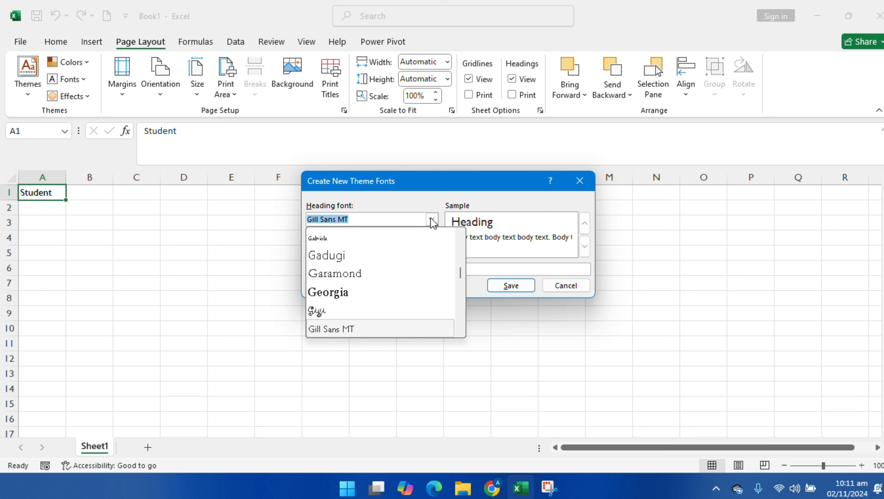
pyautogui.scroll(-5, 343, 277)
pyautogui.scroll(-4, 344, 278)
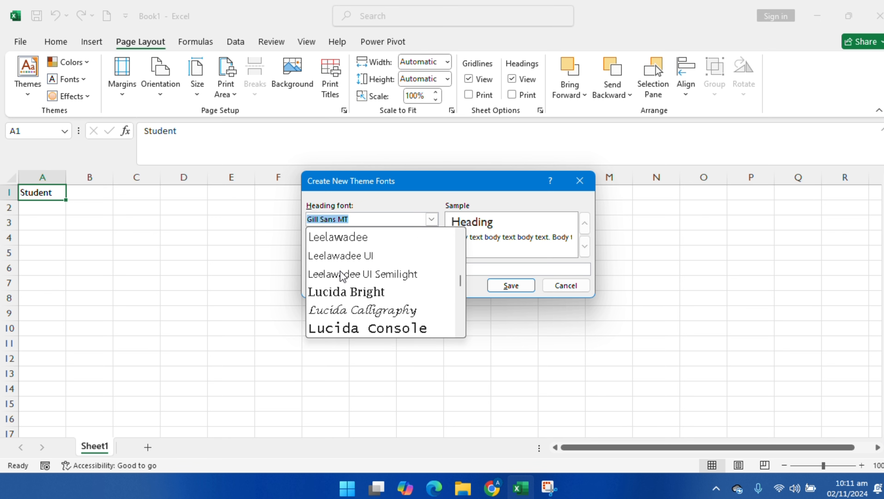
pyautogui.scroll(-3, 341, 275)
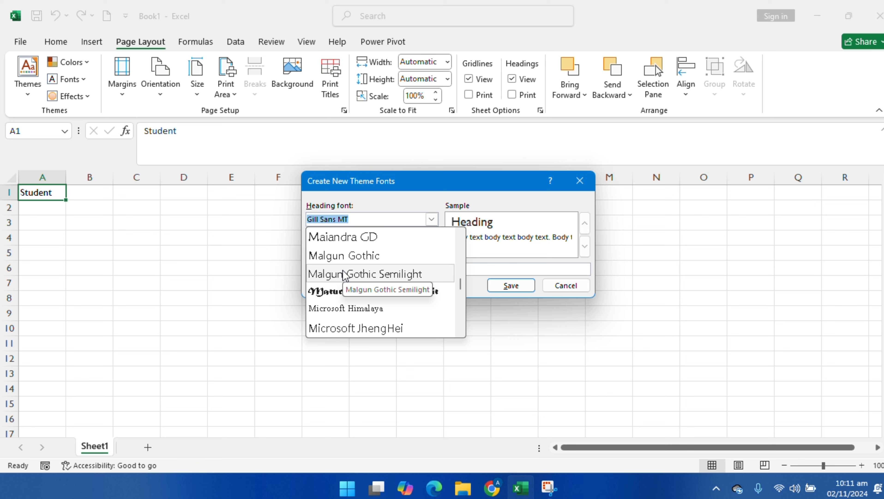
pyautogui.scroll(-5, 346, 279)
pyautogui.scroll(5, 350, 287)
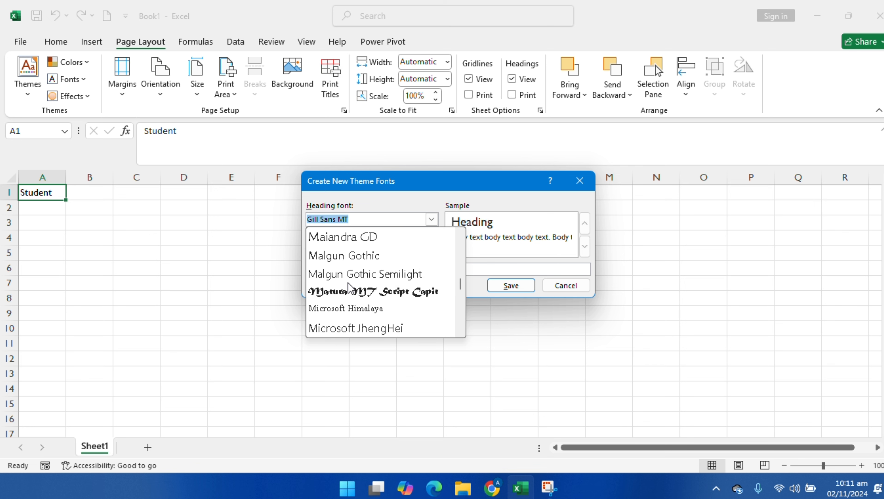
pyautogui.scroll(15, 346, 283)
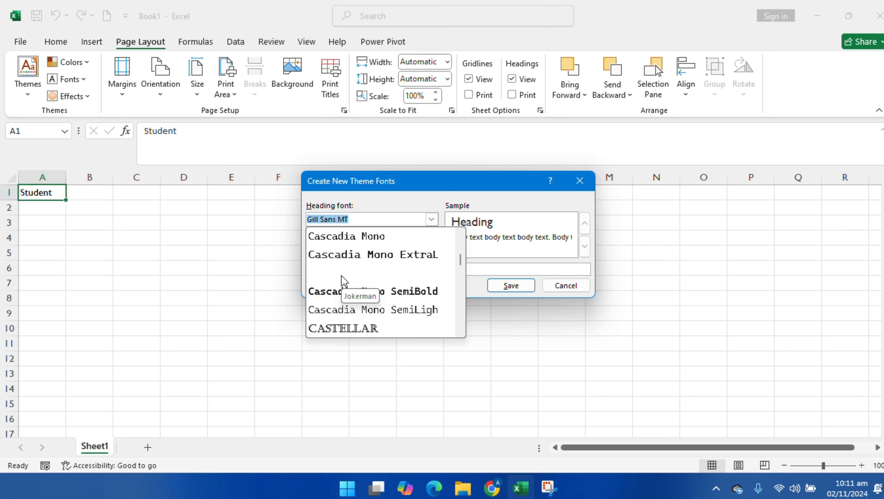
pyautogui.scroll(2, 344, 281)
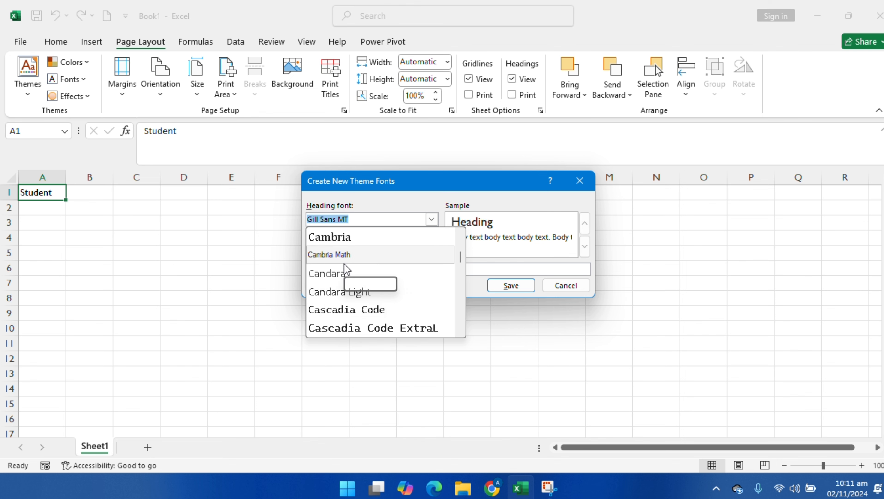
pyautogui.scroll(5, 345, 266)
pyautogui.scroll(8, 353, 286)
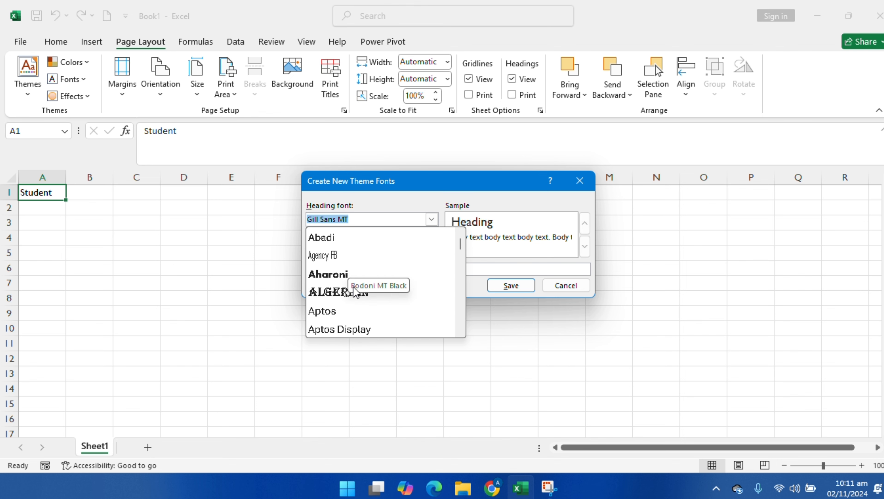
pyautogui.scroll(-2, 352, 288)
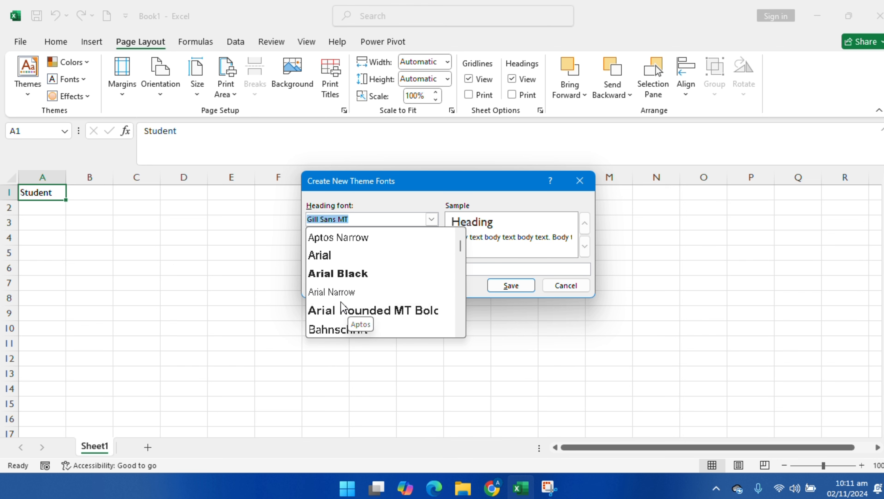
pyautogui.click(345, 274)
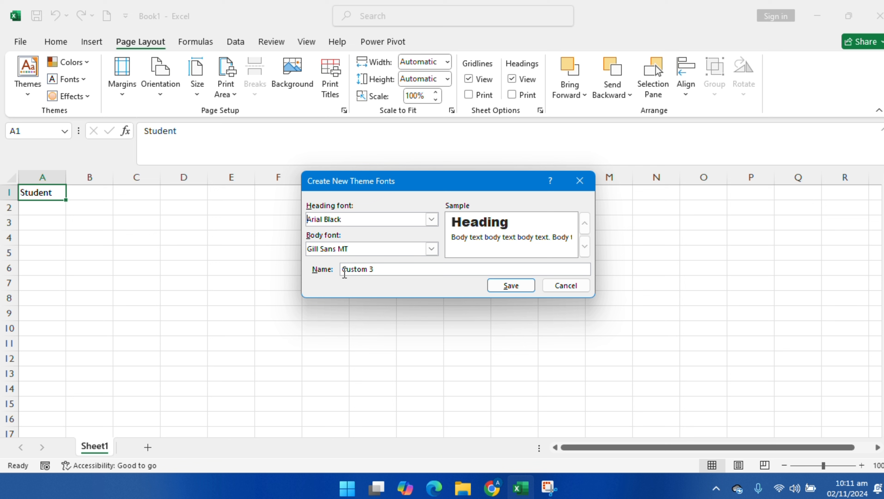
# Step: Set the body font to Arial and save the theme font set as Custom 3
pyautogui.click(433, 249)
pyautogui.scroll(-2, 360, 311)
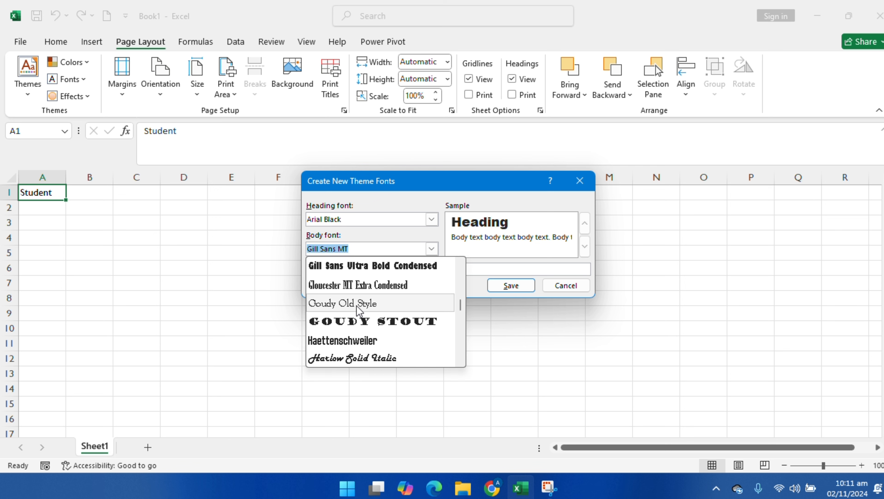
pyautogui.scroll(6, 346, 301)
pyautogui.write('Arial')
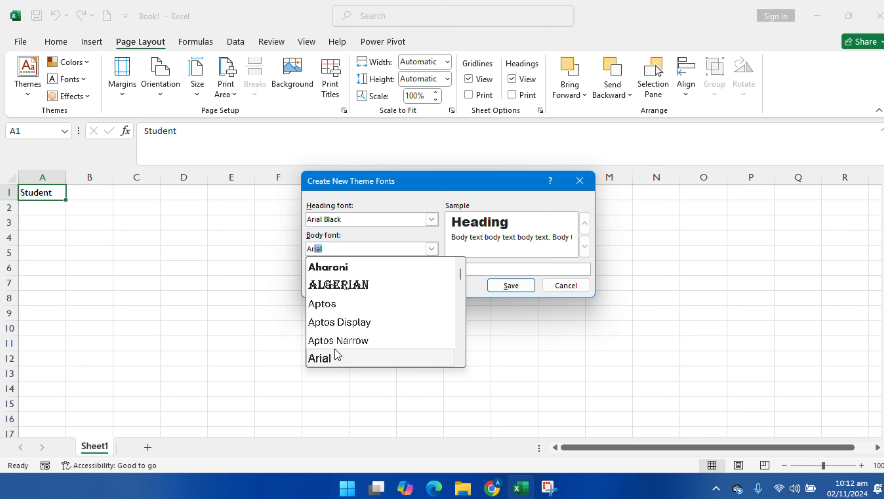
pyautogui.click(335, 357)
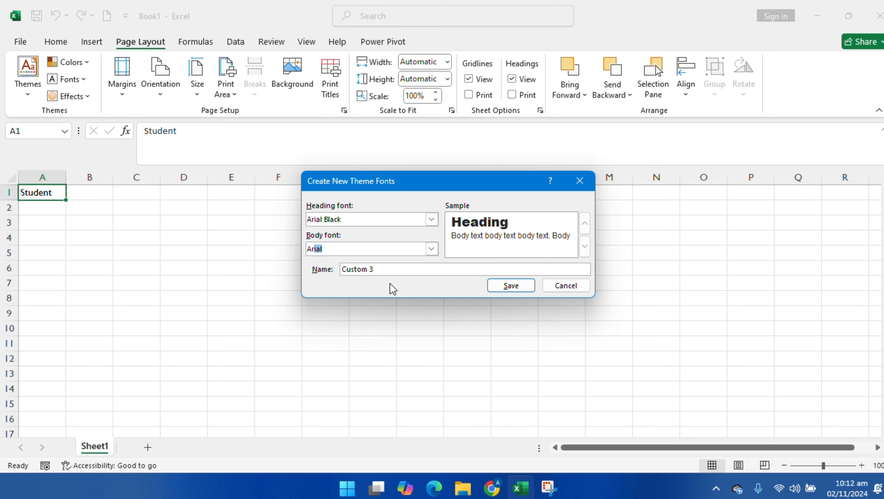
pyautogui.click(391, 268)
pyautogui.click(506, 286)
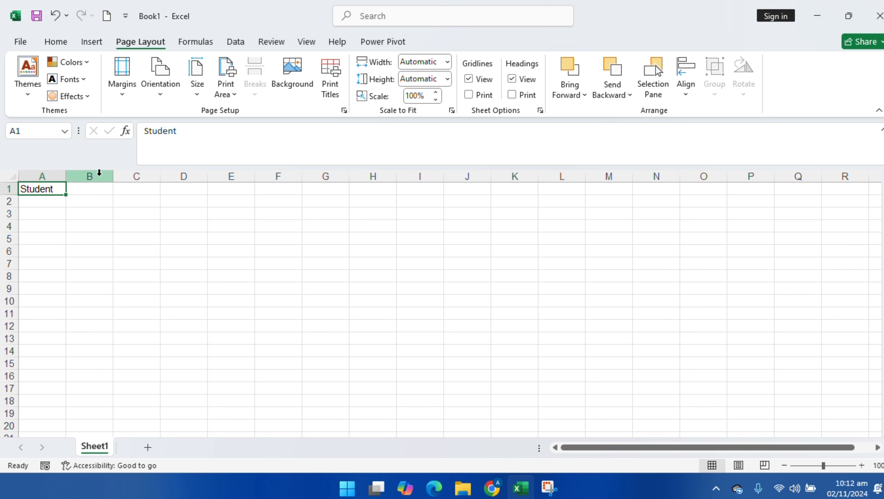
# Step: Apply the Glow Edge theme effects and look at the available theme color sets
pyautogui.click(378, 21)
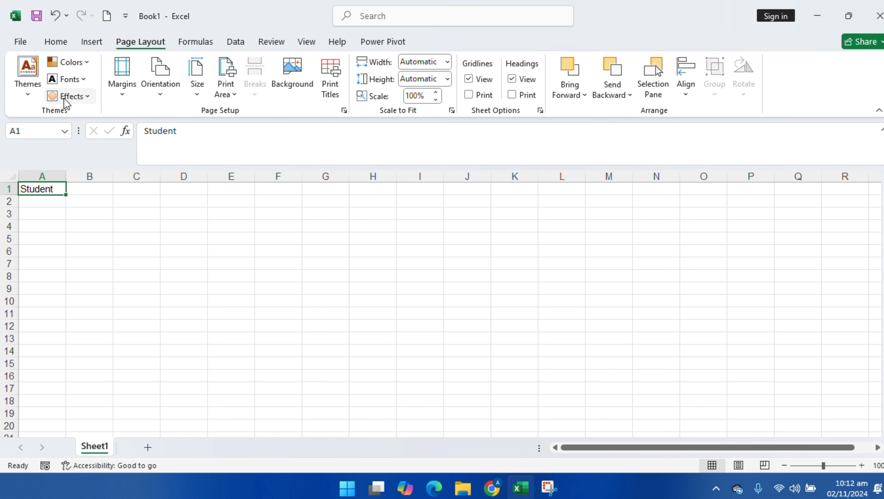
pyautogui.click(72, 99)
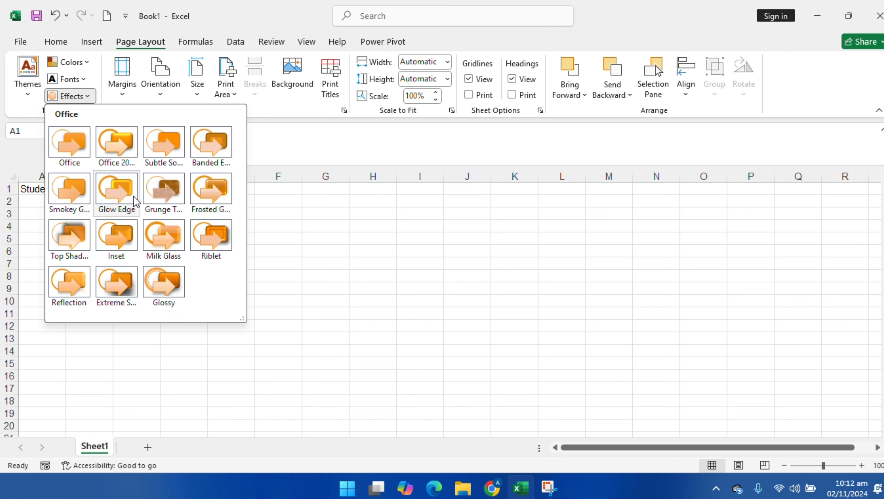
pyautogui.click(116, 191)
pyautogui.click(79, 63)
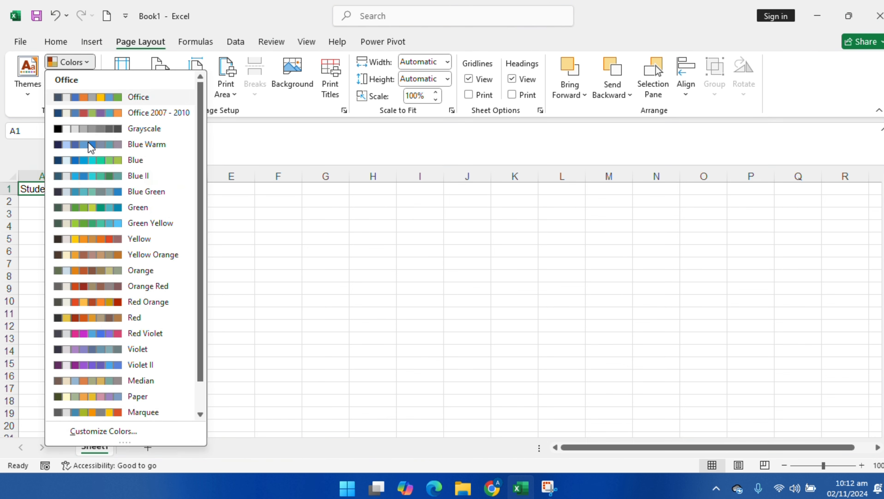
pyautogui.click(159, 136)
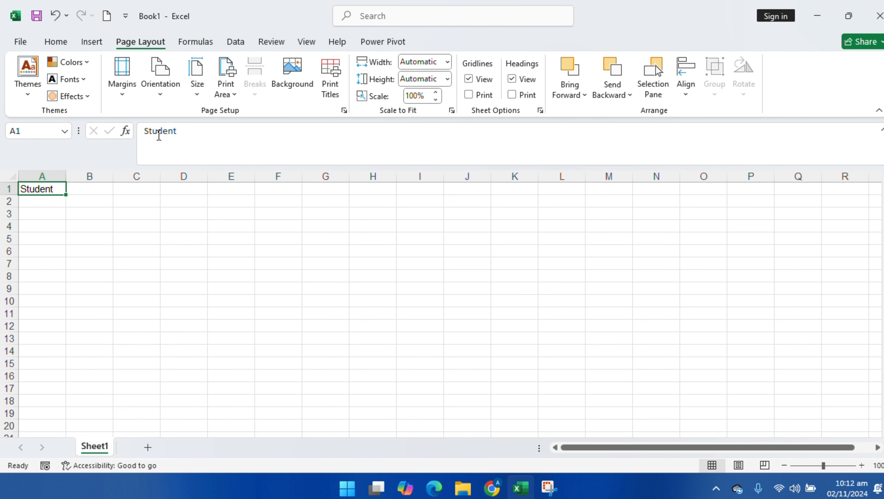
# Step: Change the workbook's theme effects to Milk Glass
pyautogui.click(62, 98)
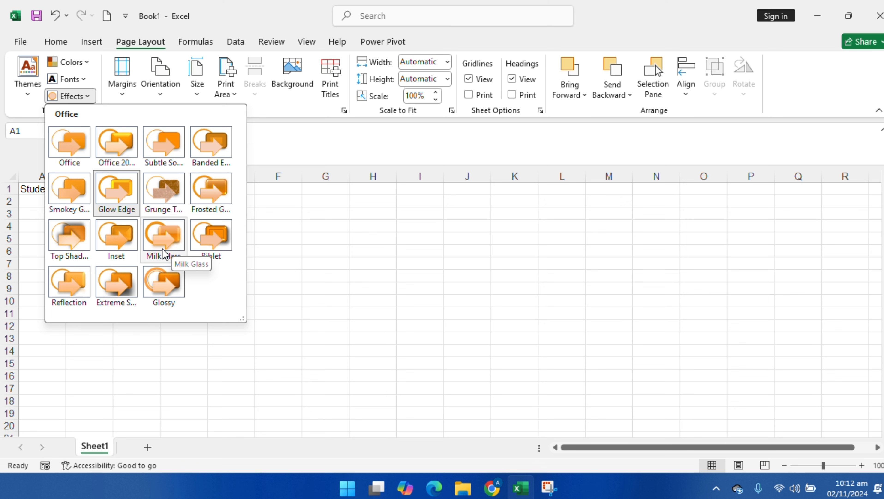
pyautogui.click(177, 239)
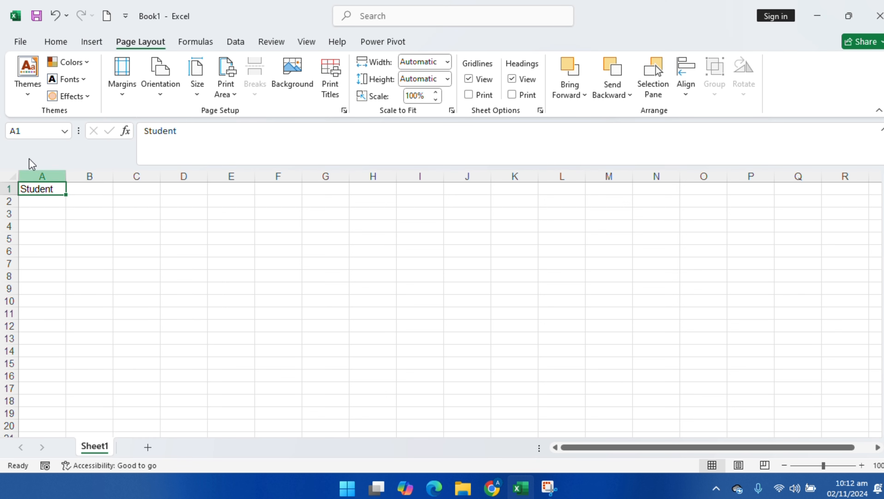
pyautogui.click(58, 67)
pyautogui.click(281, 254)
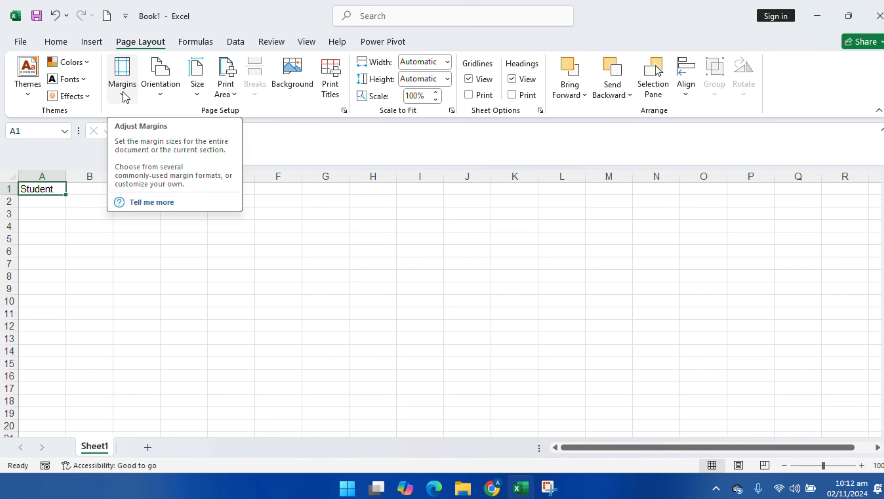
# Step: Open the recent workbook IMP Result Card,.xlsx from the Downloads folder
pyautogui.click(20, 41)
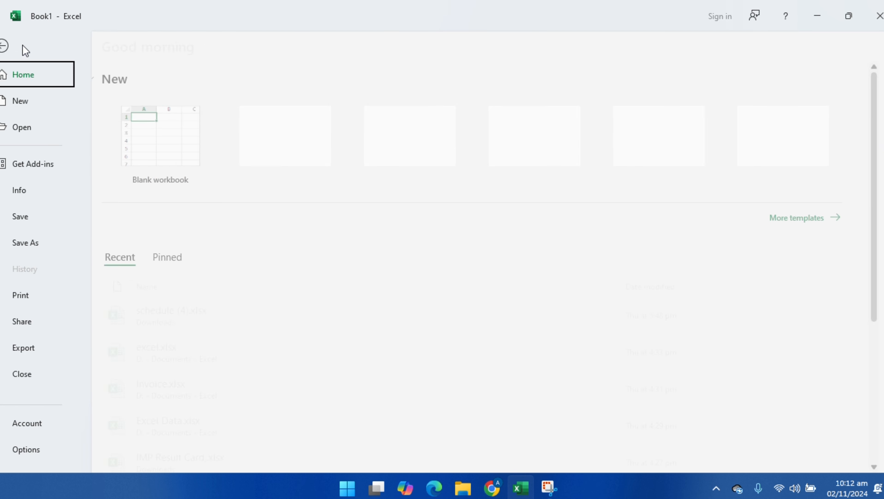
pyautogui.scroll(-3, 293, 349)
pyautogui.scroll(-3, 249, 368)
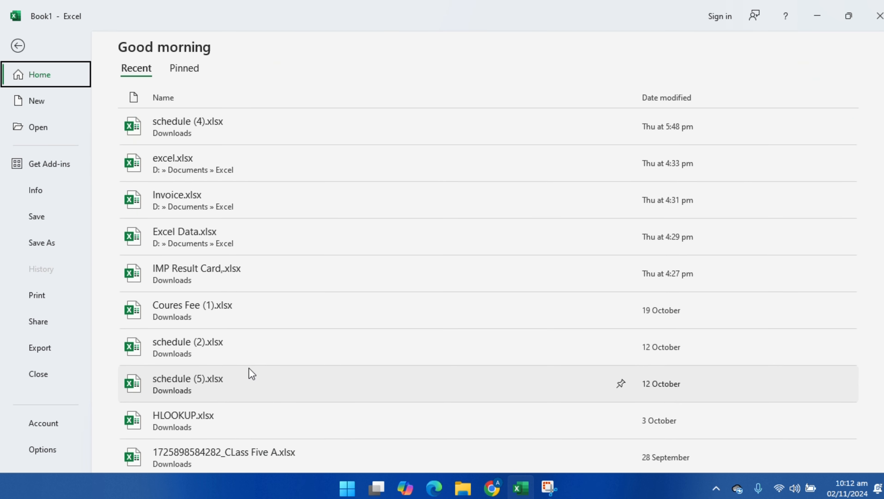
pyautogui.click(197, 270)
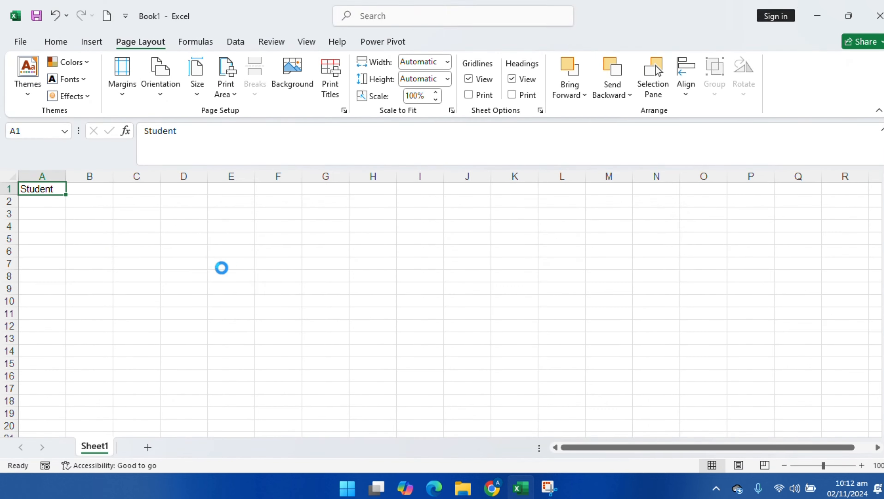
pyautogui.click(402, 279)
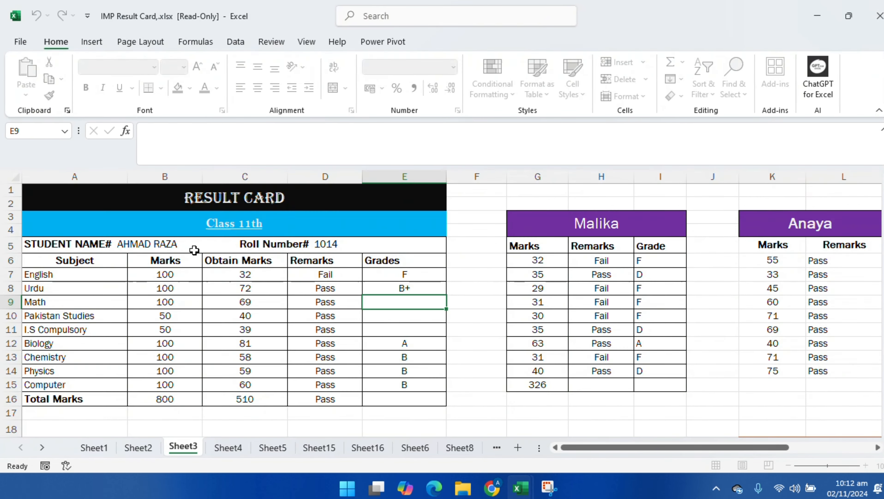
# Step: Switch to Sheet4 and look over the school marks table from its first column
pyautogui.click(228, 447)
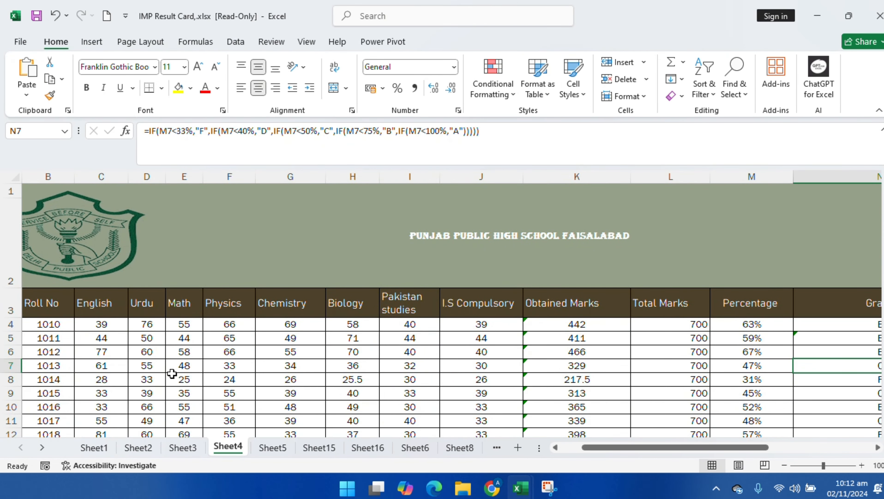
pyautogui.scroll(-4, 172, 374)
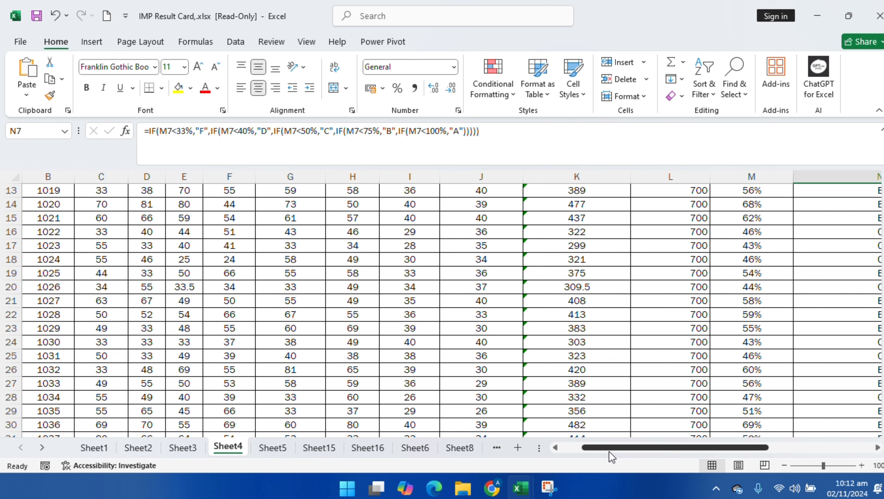
pyautogui.hscroll(-2, 609, 446)
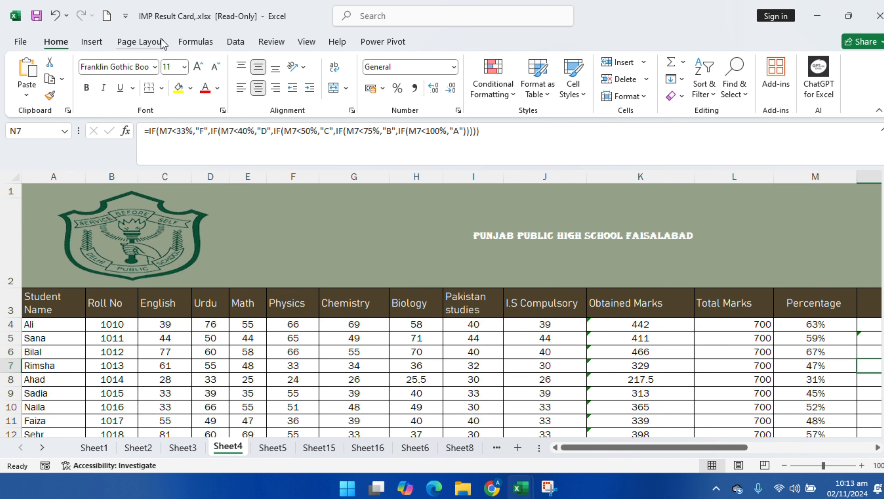
# Step: Set the page margins of Sheet4 to Normal
pyautogui.click(152, 42)
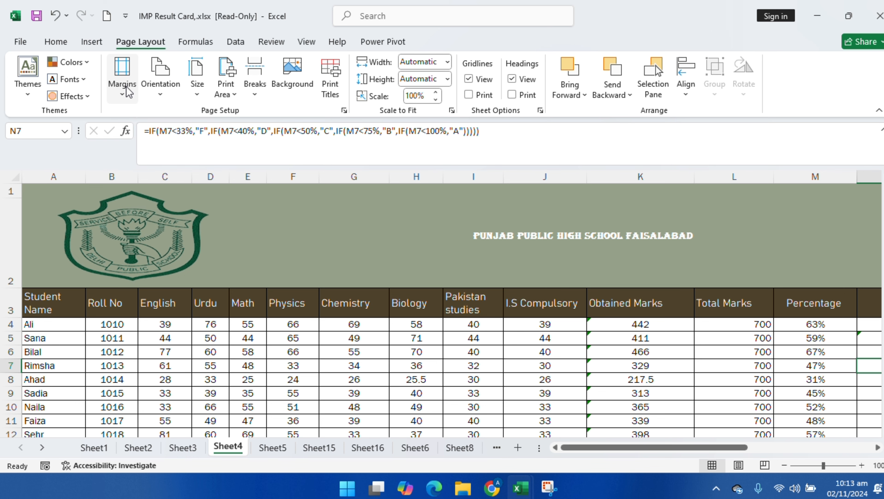
pyautogui.click(126, 87)
pyautogui.click(174, 190)
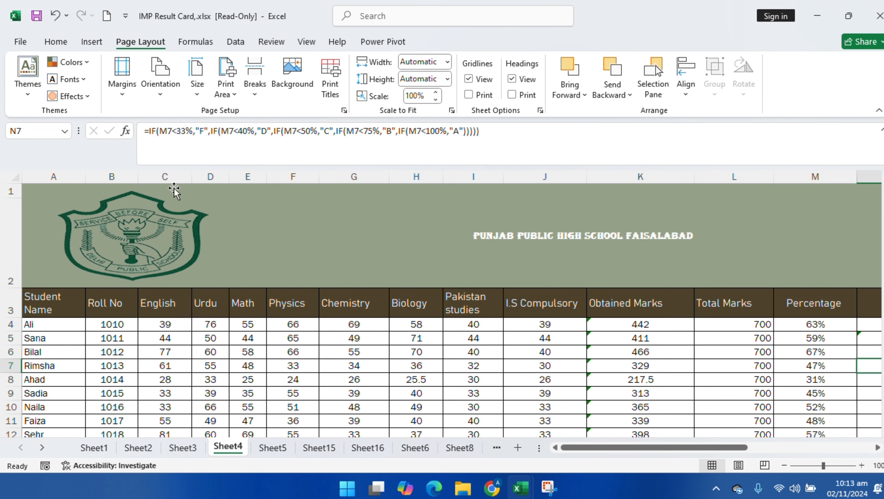
# Step: Look through the rows of the marks table and open the sheet's print preview
pyautogui.scroll(-8, 482, 300)
pyautogui.scroll(8, 478, 289)
pyautogui.click(16, 44)
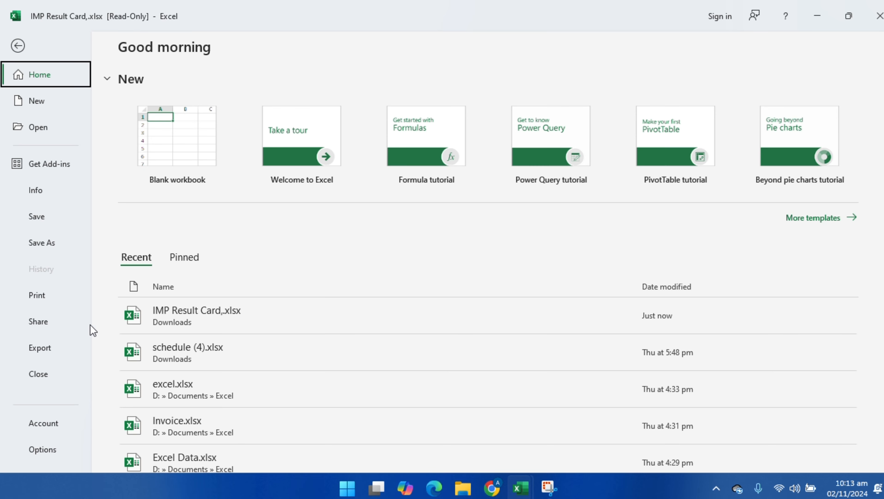
pyautogui.click(48, 294)
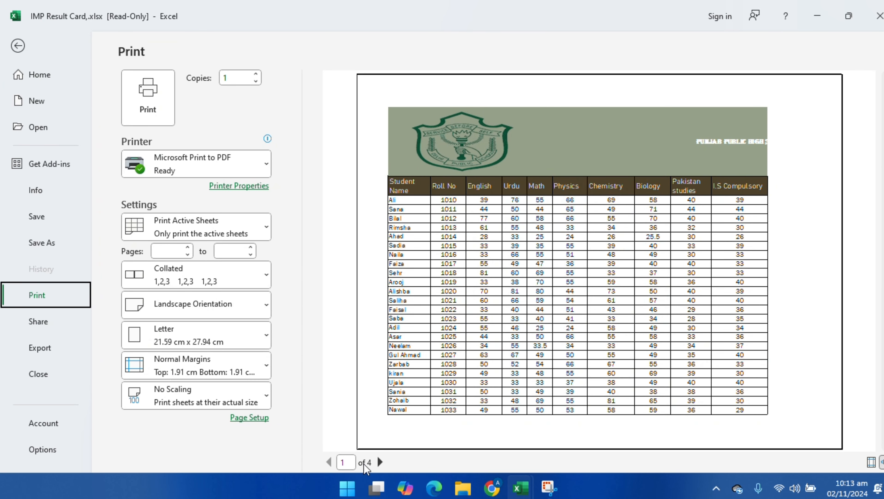
# Step: Page through the print preview of Sheet4 to the last page and return to the first page
pyautogui.click(381, 460)
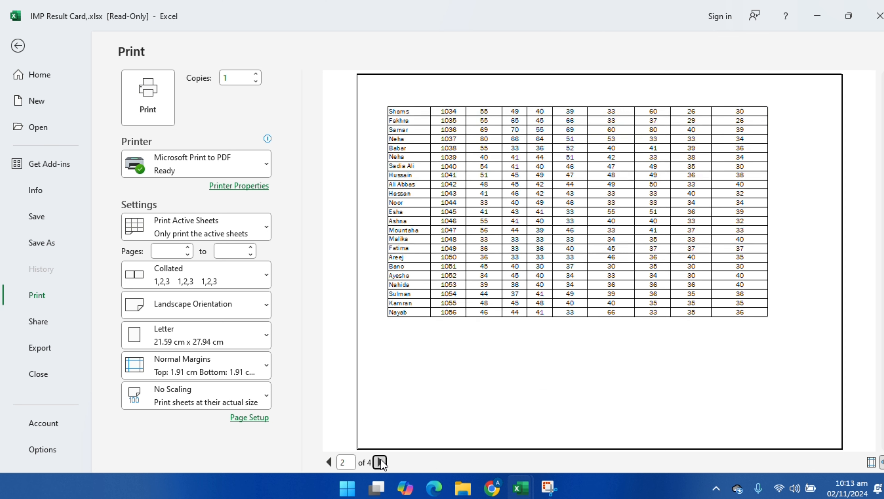
pyautogui.click(381, 461)
pyautogui.click(381, 461)
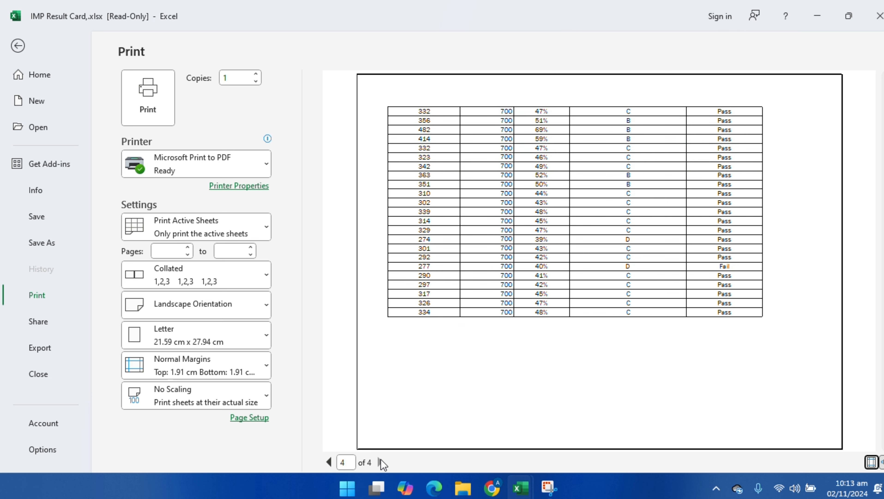
pyautogui.click(331, 462)
pyautogui.click(331, 462)
pyautogui.click(330, 461)
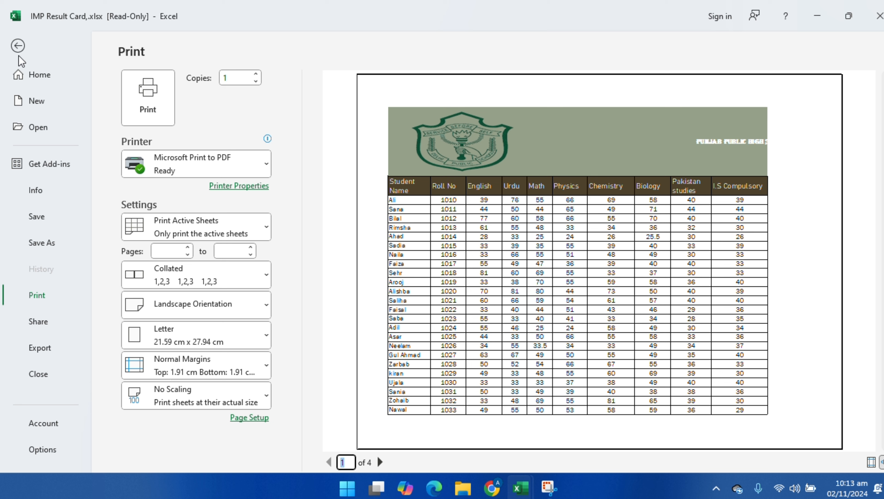
# Step: Try Wide margins in the print settings, change them to Narrow, and return to the worksheet
pyautogui.click(173, 364)
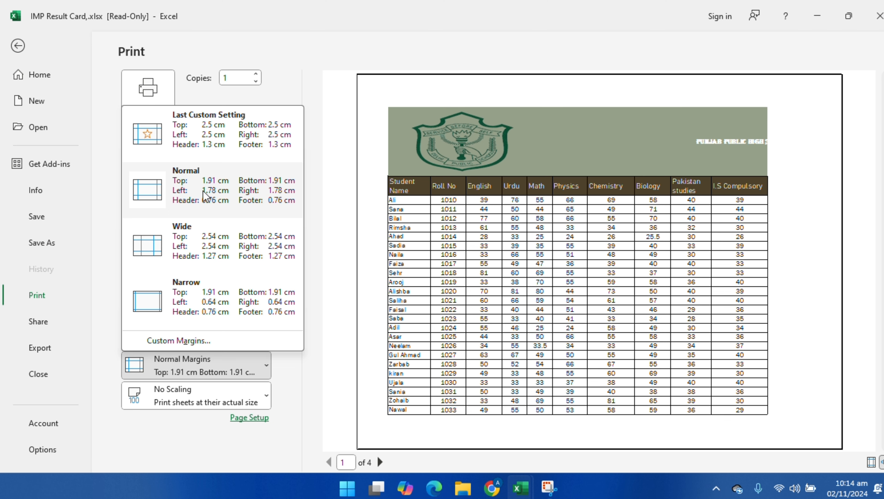
pyautogui.click(205, 247)
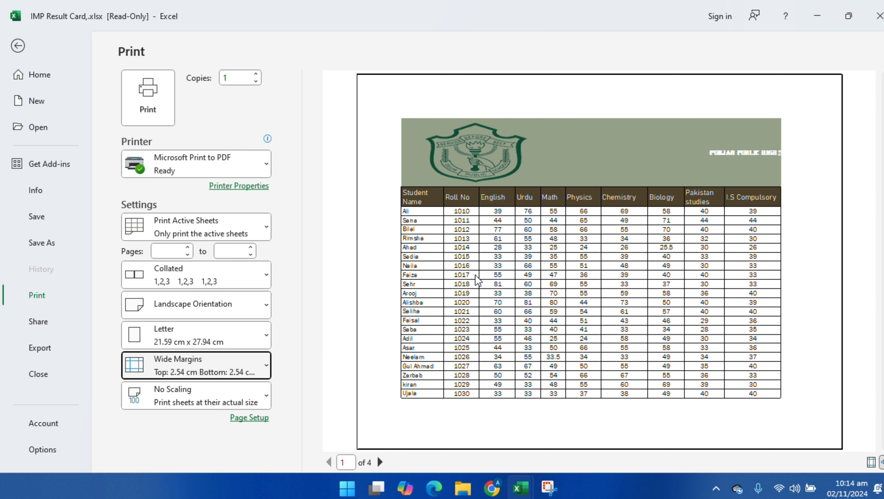
pyautogui.click(217, 365)
pyautogui.click(216, 296)
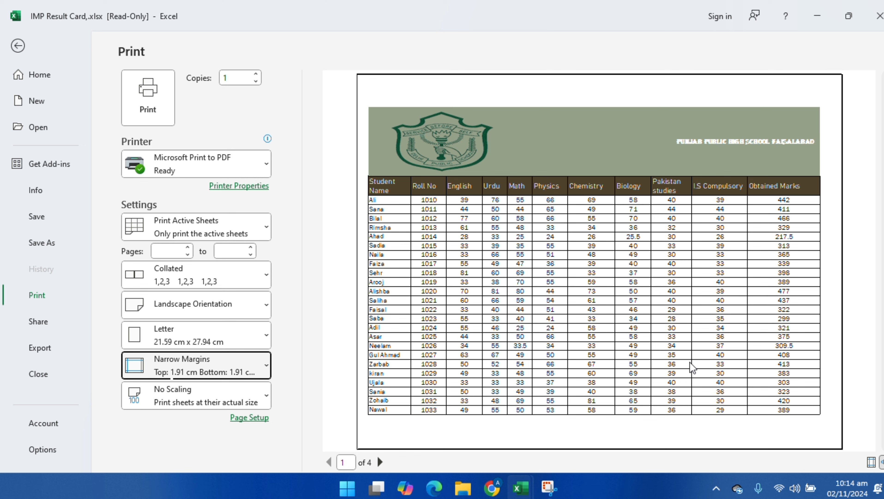
pyautogui.click(18, 45)
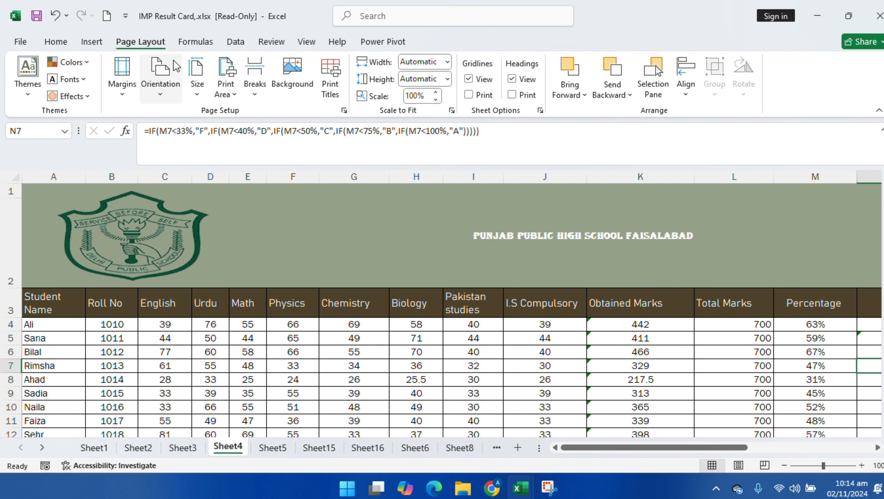
# Step: Apply custom page margins to Sheet4 with the top at 1.9 and both left and right at 1.6
pyautogui.click(124, 84)
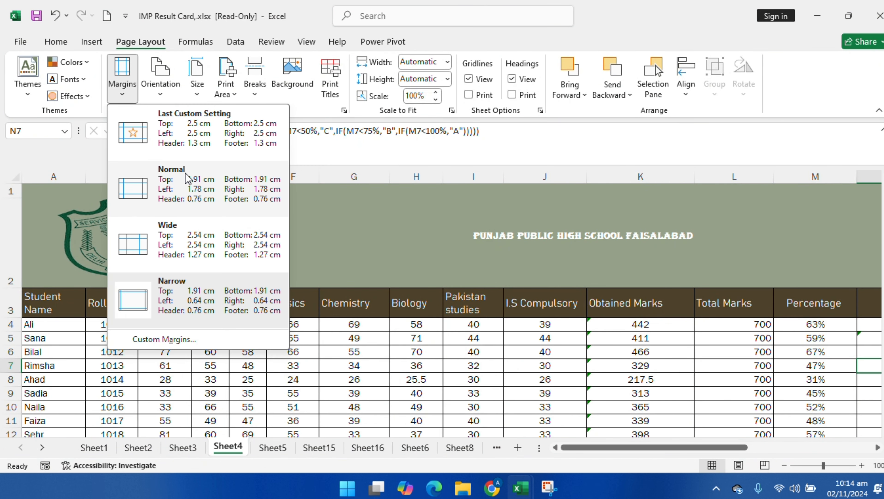
pyautogui.click(188, 338)
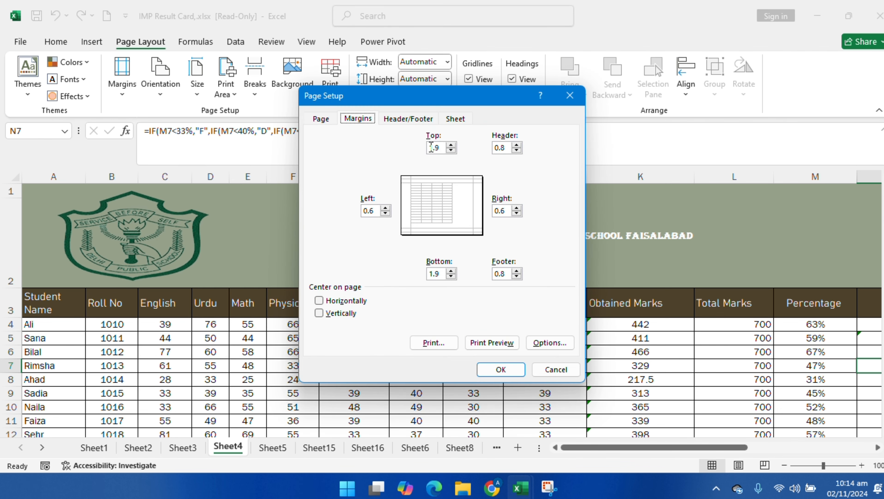
pyautogui.click(451, 150)
pyautogui.doubleClick(451, 149)
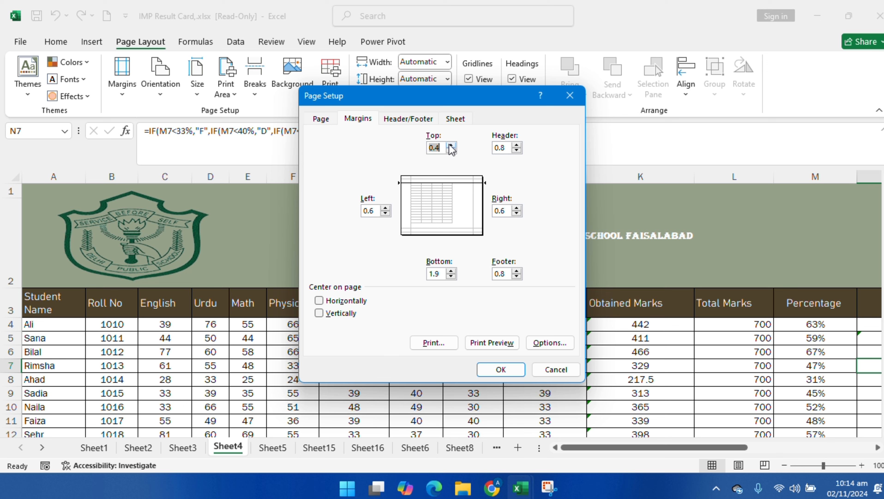
pyautogui.tripleClick(451, 145)
pyautogui.click(385, 208)
pyautogui.click(385, 209)
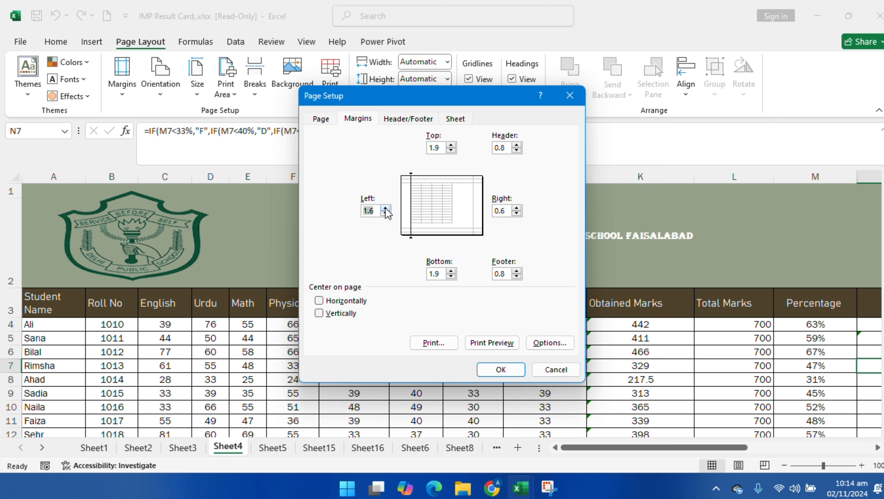
pyautogui.click(516, 208)
pyautogui.click(516, 209)
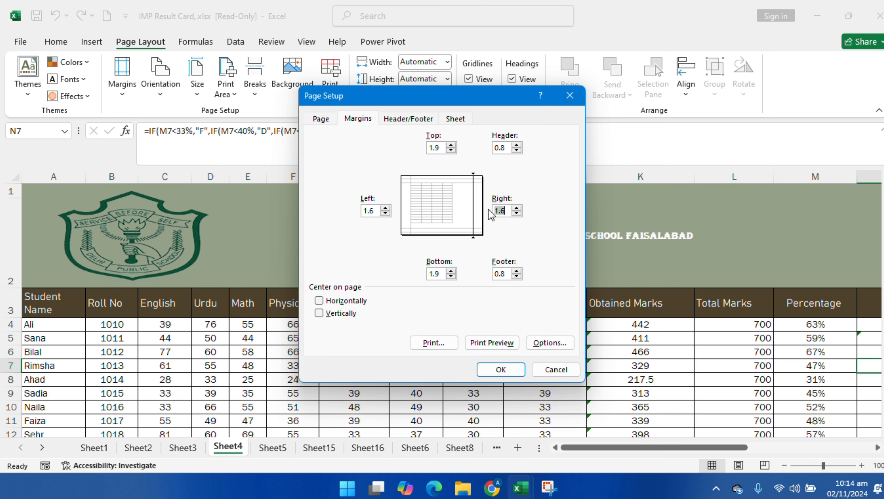
pyautogui.click(501, 369)
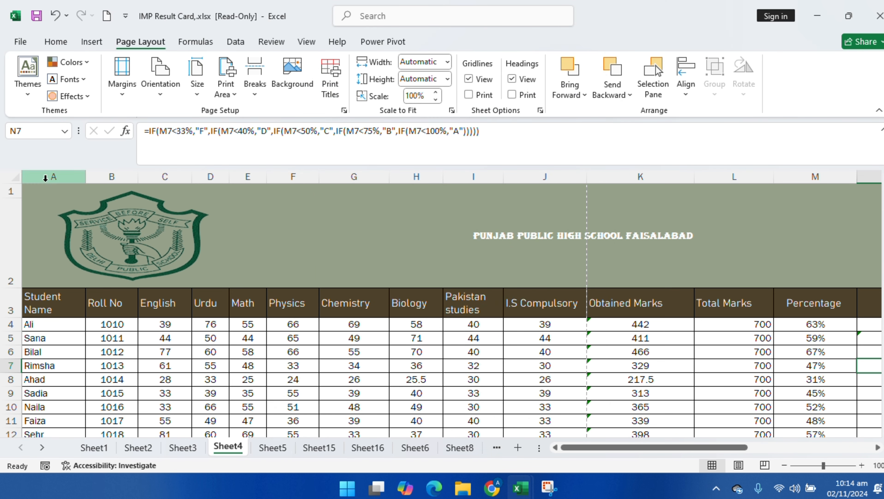
# Step: Check the custom margins in the print preview and return to the worksheet
pyautogui.click(20, 43)
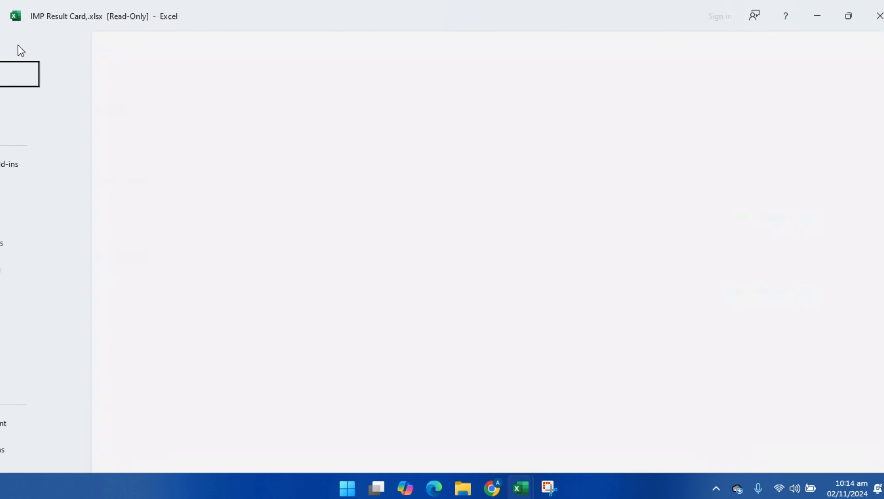
pyautogui.click(40, 292)
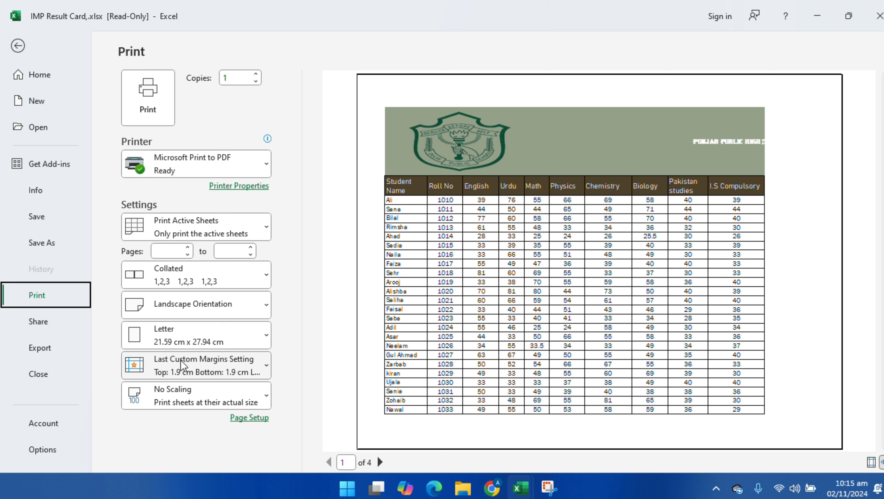
pyautogui.click(376, 23)
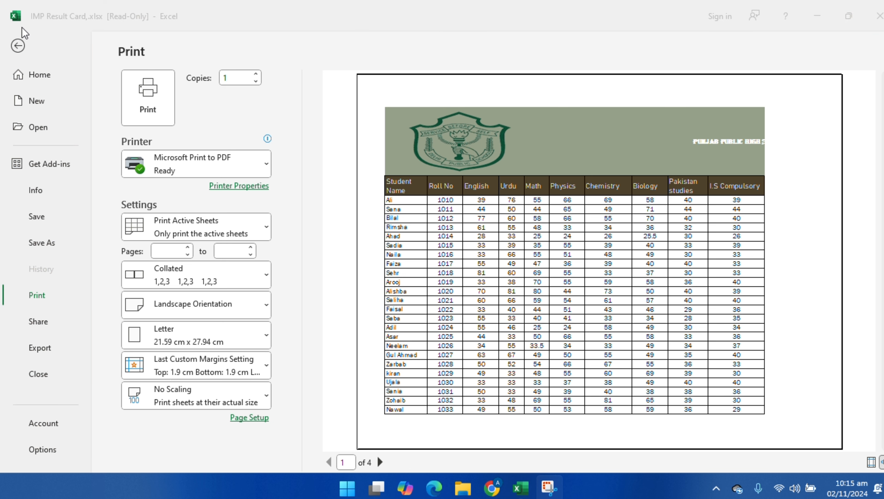
pyautogui.click(21, 47)
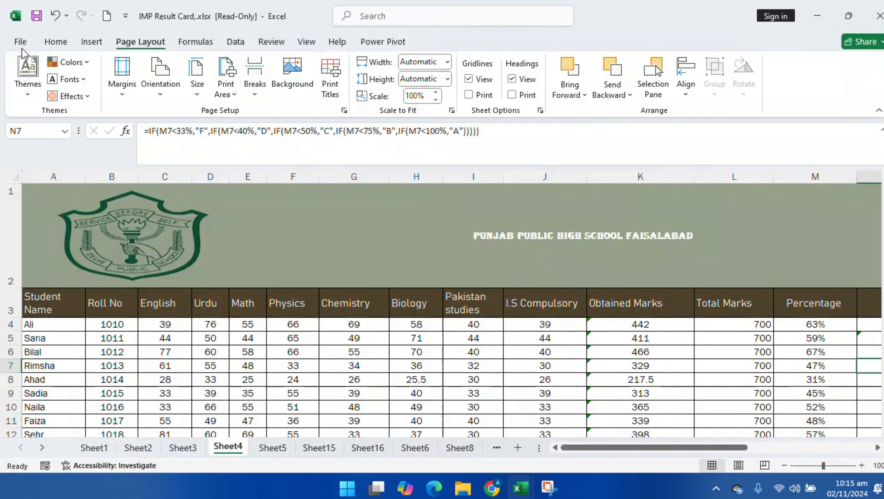
# Step: Set the page orientation of Sheet4 to Landscape and open its print preview
pyautogui.click(155, 90)
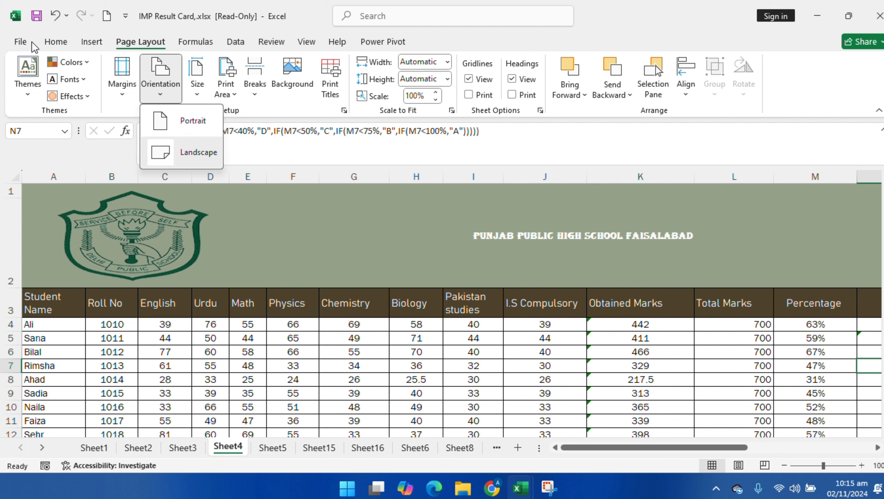
pyautogui.click(181, 145)
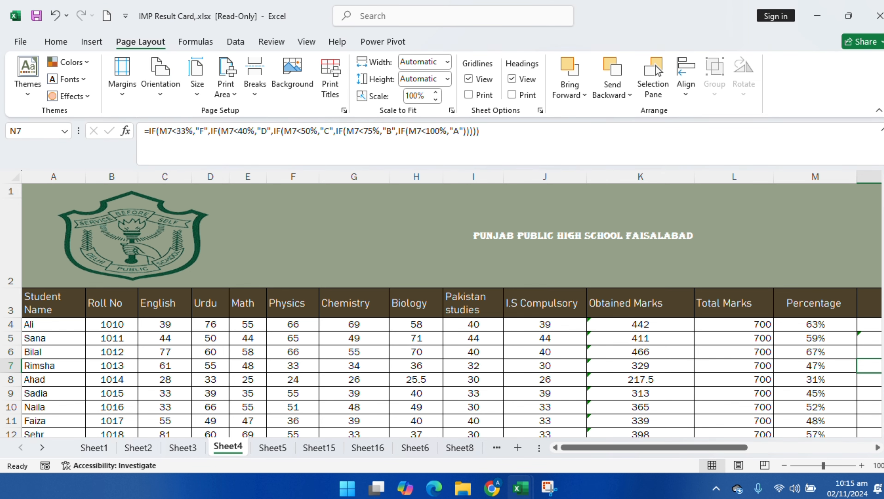
pyautogui.click(21, 42)
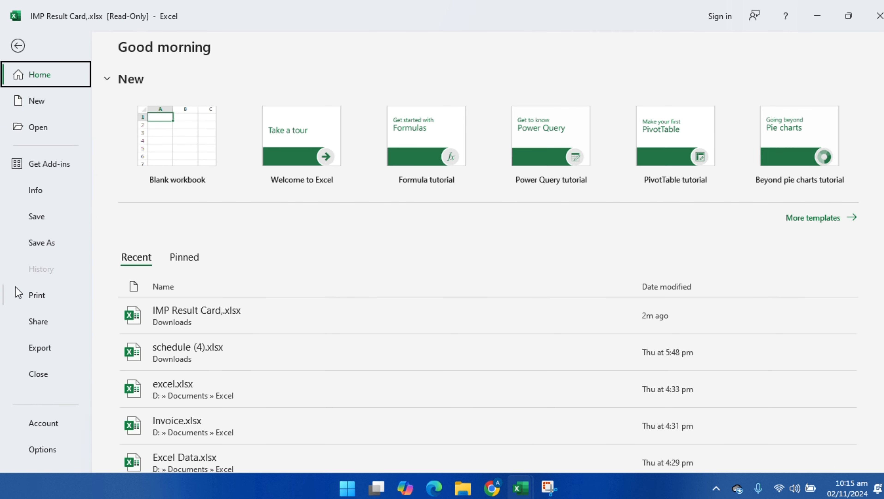
pyautogui.click(35, 294)
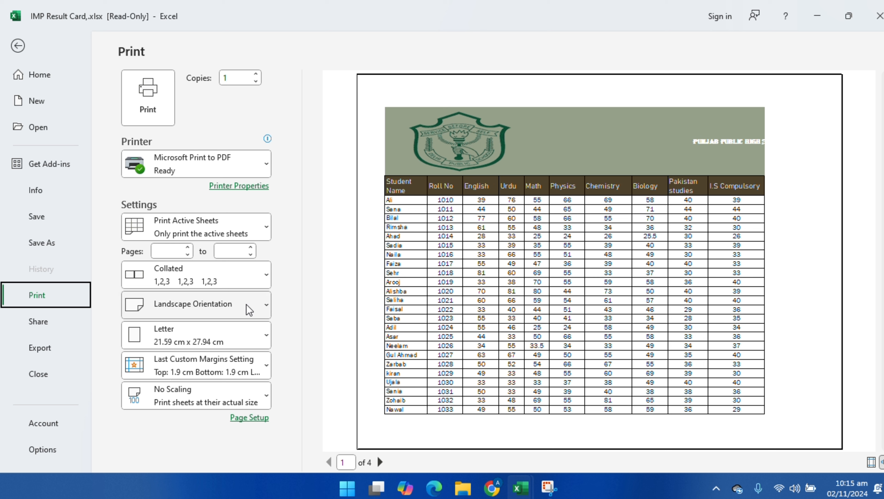
# Step: Switch the print orientation to Portrait and back to Landscape to compare the page layouts
pyautogui.click(257, 302)
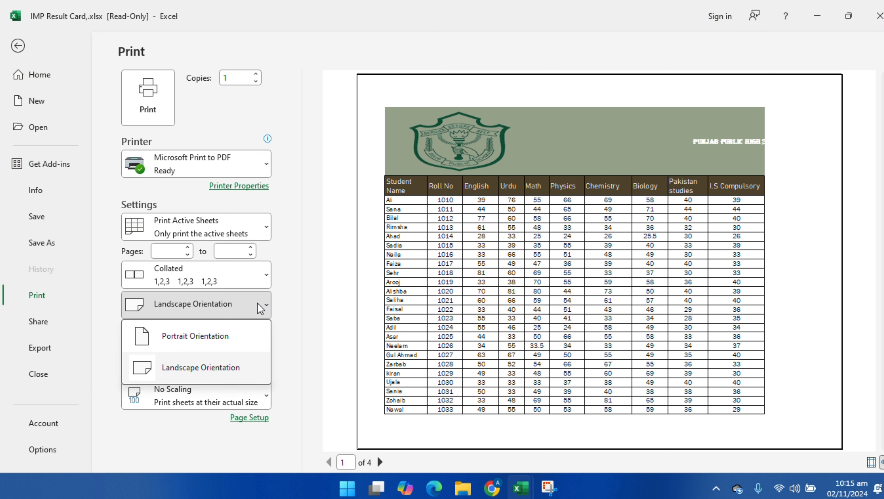
pyautogui.click(232, 337)
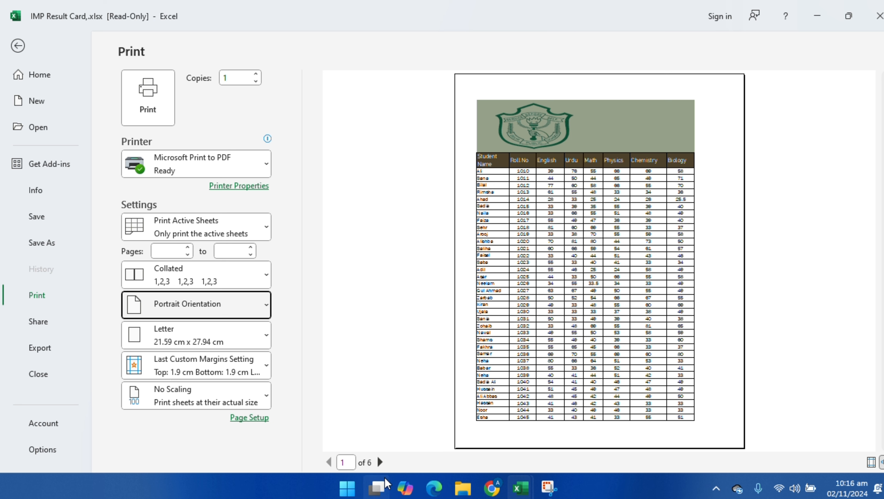
pyautogui.click(190, 310)
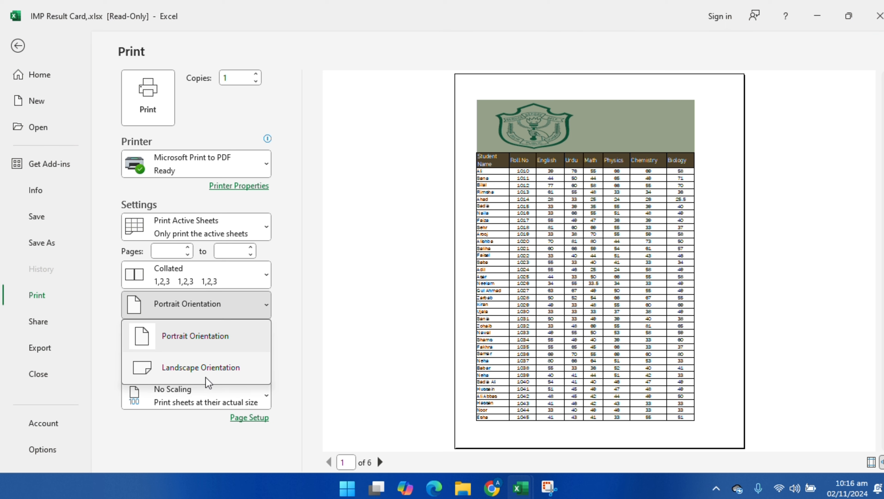
pyautogui.click(213, 377)
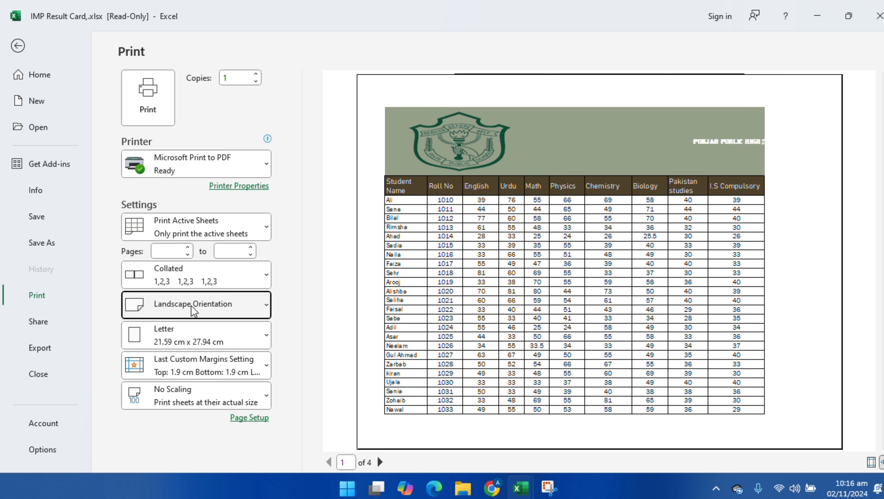
# Step: Set the print orientation to Portrait, view the second preview page and return to the worksheet
pyautogui.click(167, 311)
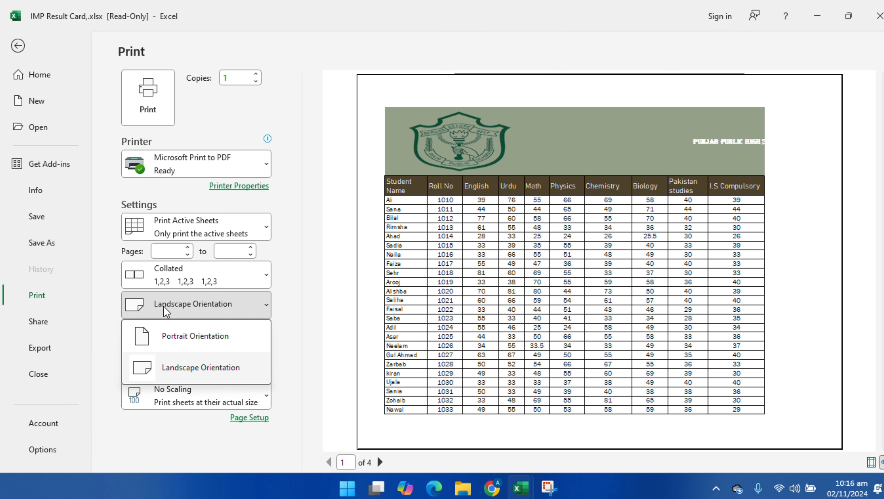
pyautogui.click(186, 341)
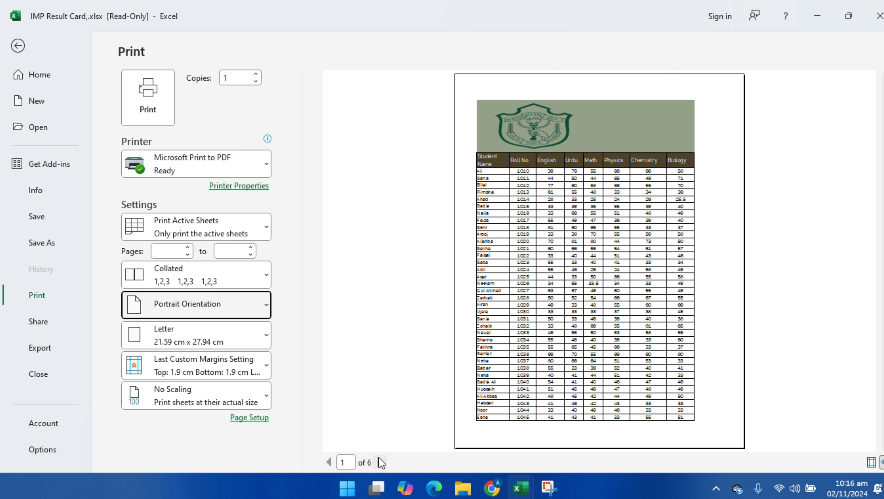
pyautogui.click(380, 462)
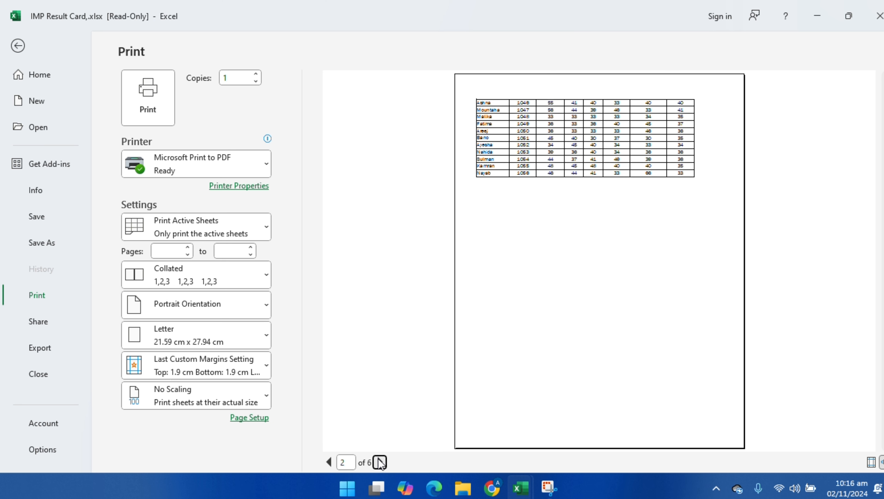
pyautogui.click(18, 46)
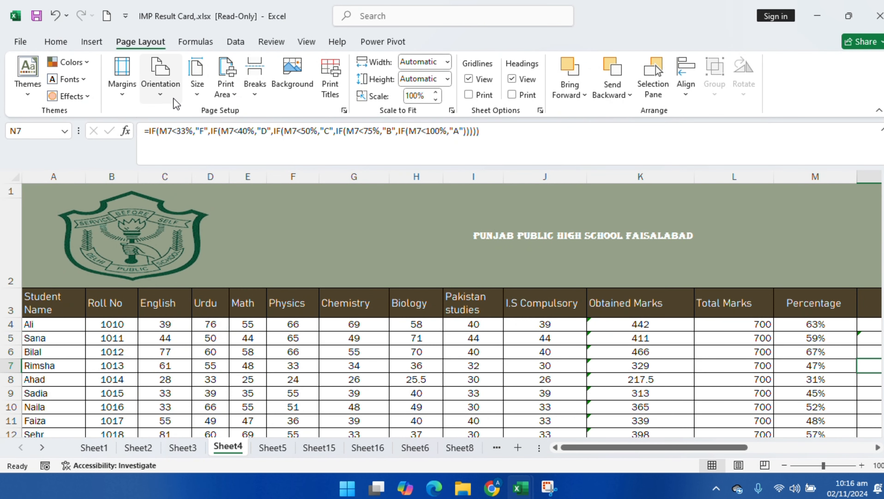
# Step: Set the paper size of Sheet4 to A4 (21 cm x 29.7 cm)
pyautogui.click(197, 83)
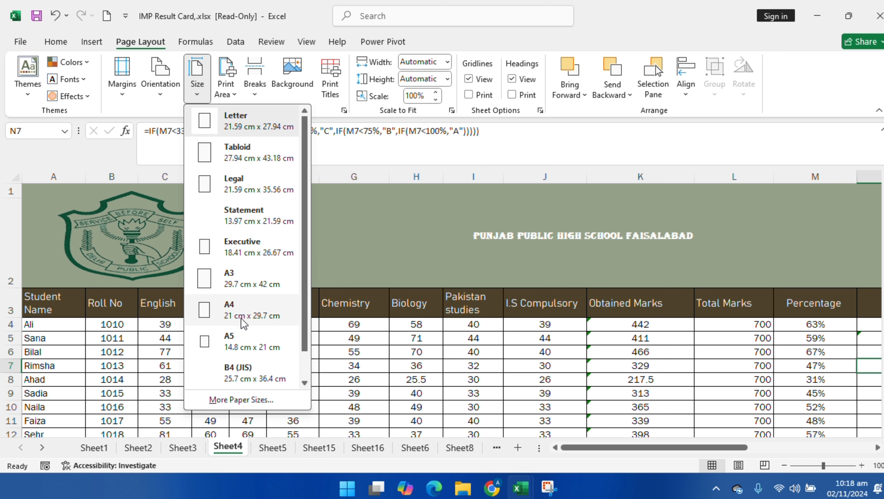
pyautogui.click(217, 314)
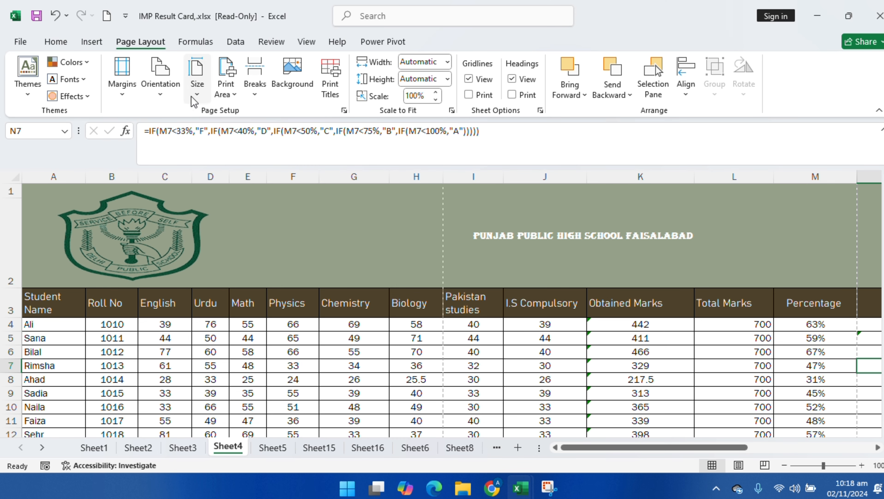
pyautogui.click(203, 98)
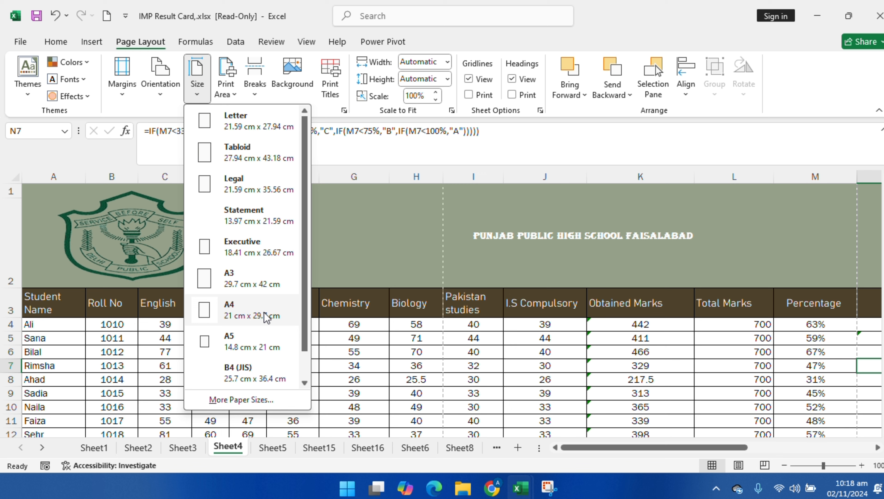
pyautogui.click(218, 314)
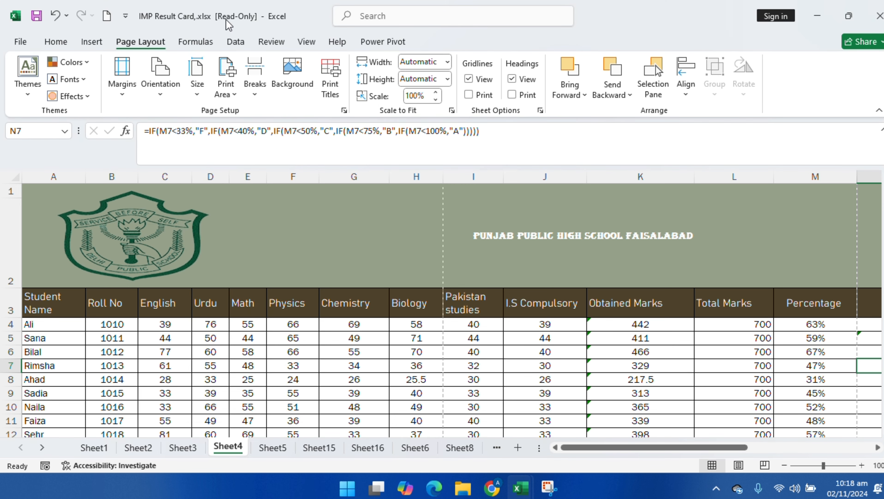
# Step: Examine the full marks sheet in the print preview and return to the worksheet
pyautogui.click(233, 94)
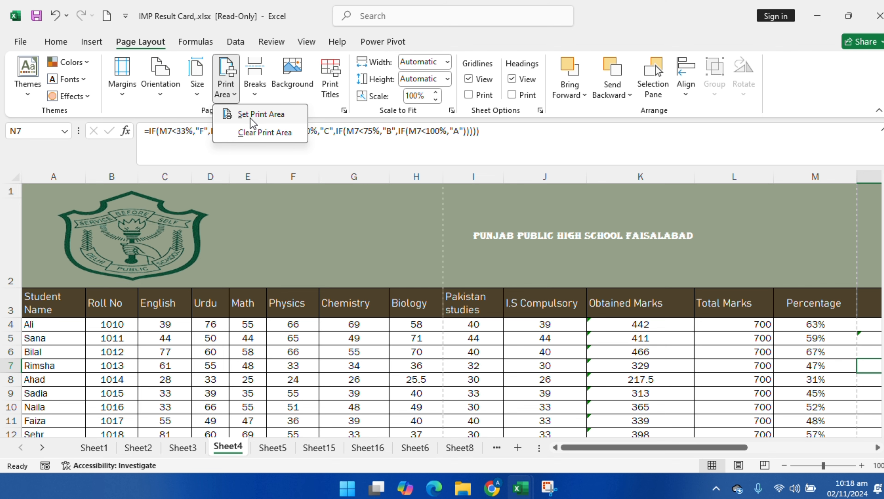
pyautogui.click(210, 351)
pyautogui.scroll(-4, 212, 351)
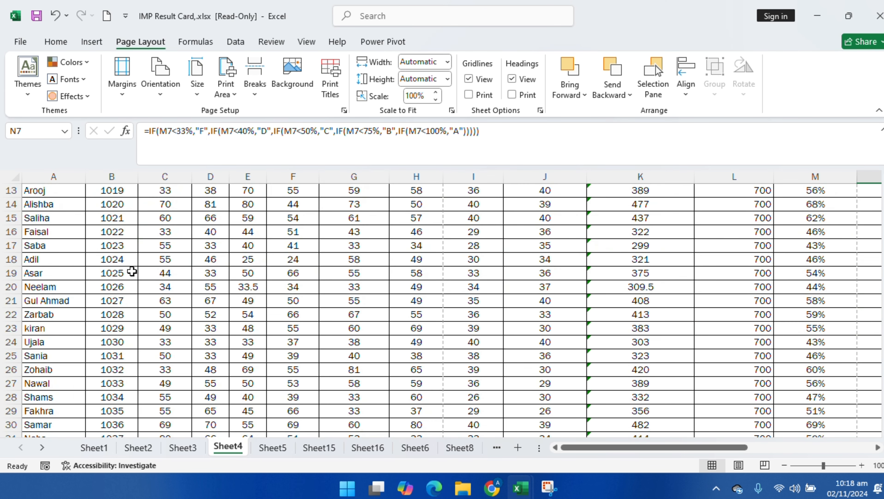
pyautogui.scroll(4, 132, 272)
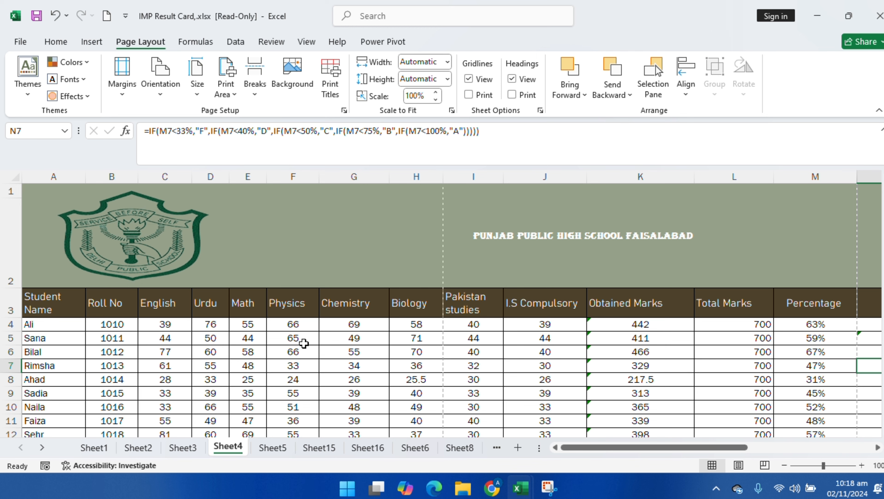
pyautogui.hotkey('ctrl', 'p')
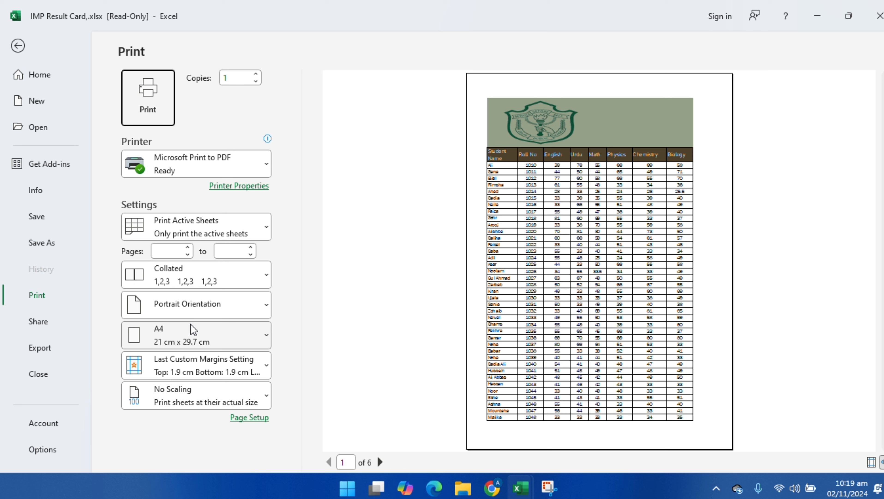
pyautogui.click(380, 21)
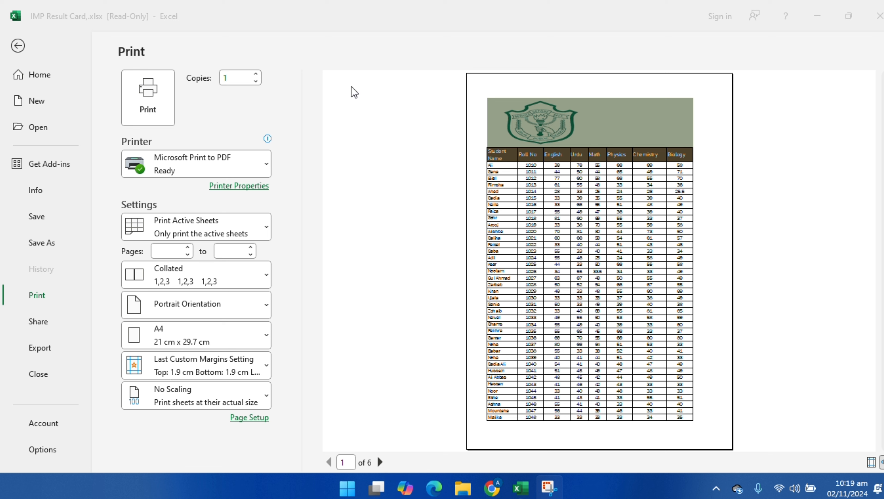
pyautogui.click(20, 47)
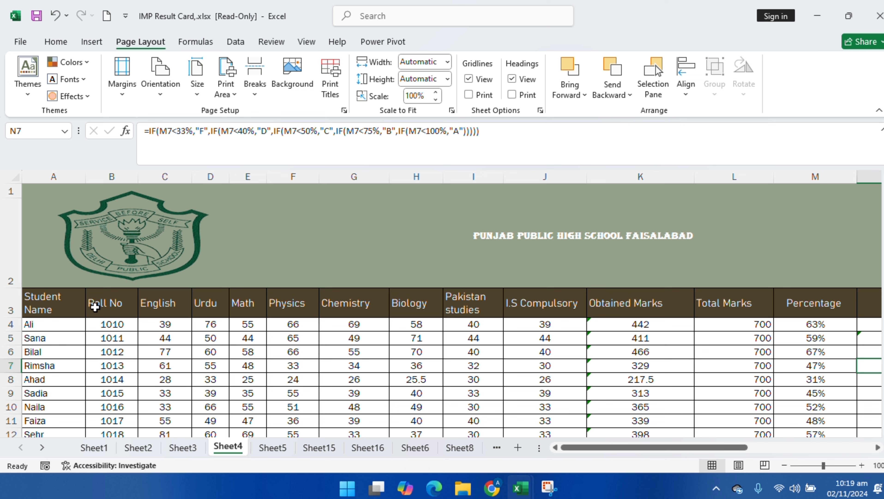
# Step: Set the print area of Sheet4 to A3:M11, from the Student Name header across to the Percentage column
pyautogui.moveTo(60, 306); pyautogui.dragTo(844, 316)
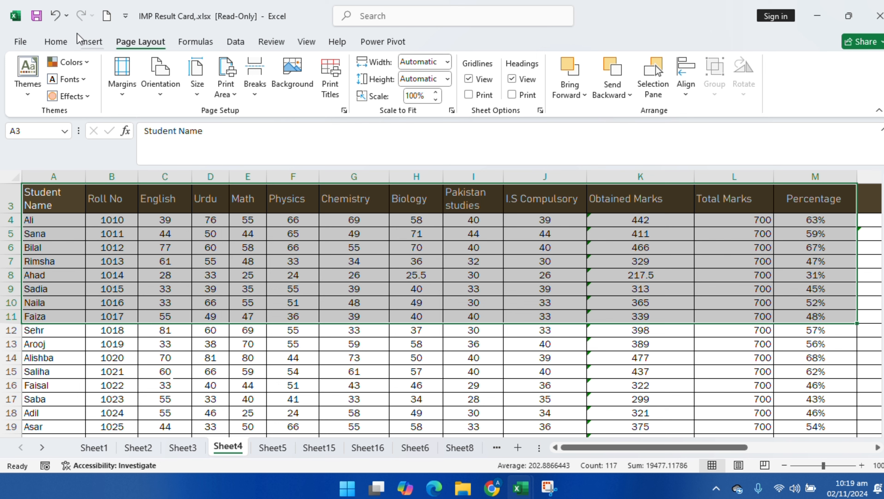
pyautogui.click(222, 90)
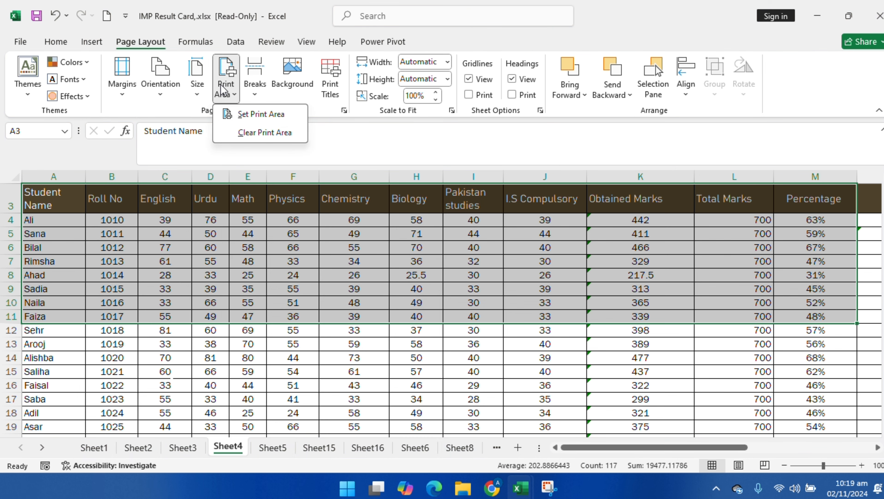
pyautogui.click(261, 114)
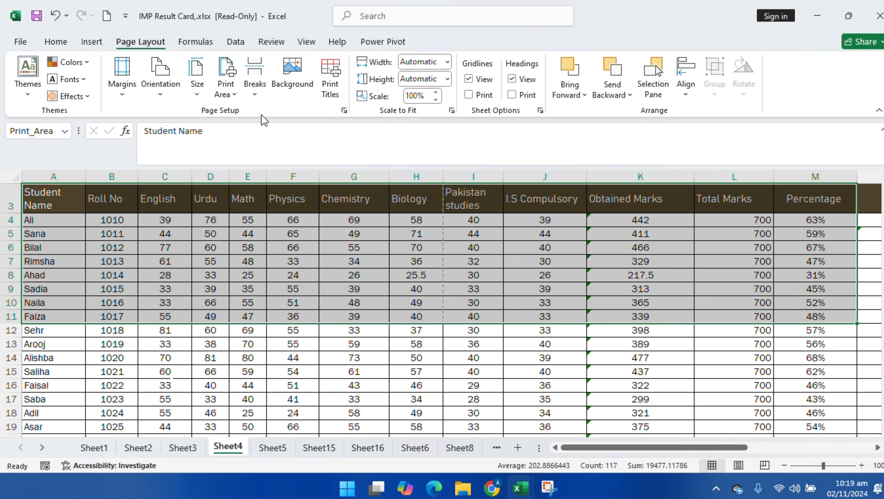
pyautogui.scroll(1, 413, 276)
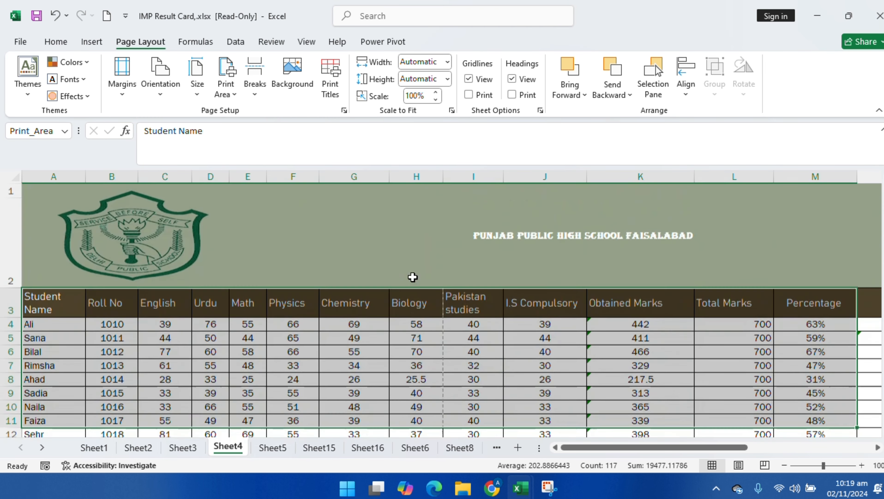
pyautogui.click(448, 342)
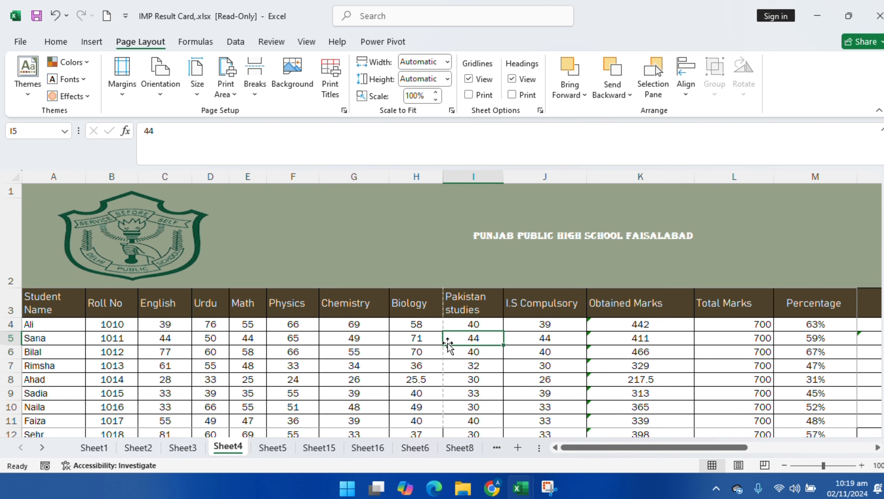
# Step: Open the print preview and check both pages of the restricted print area
pyautogui.hotkey('ctrl', 'p')
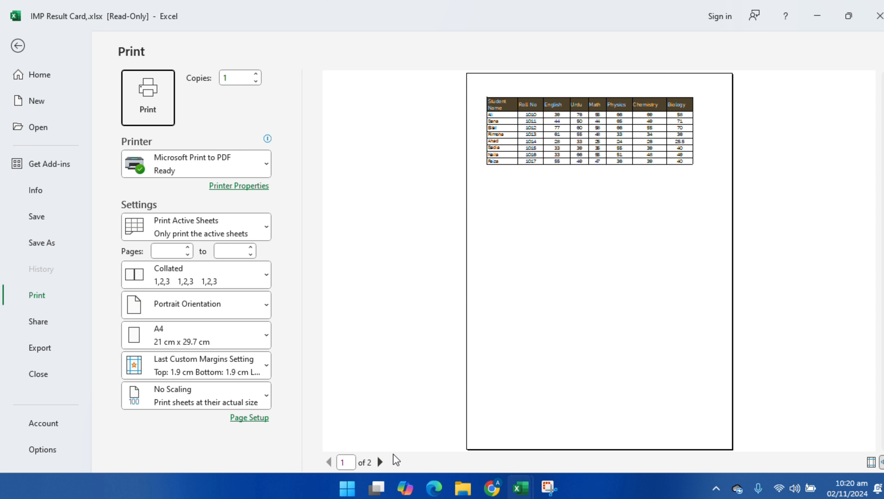
pyautogui.click(379, 462)
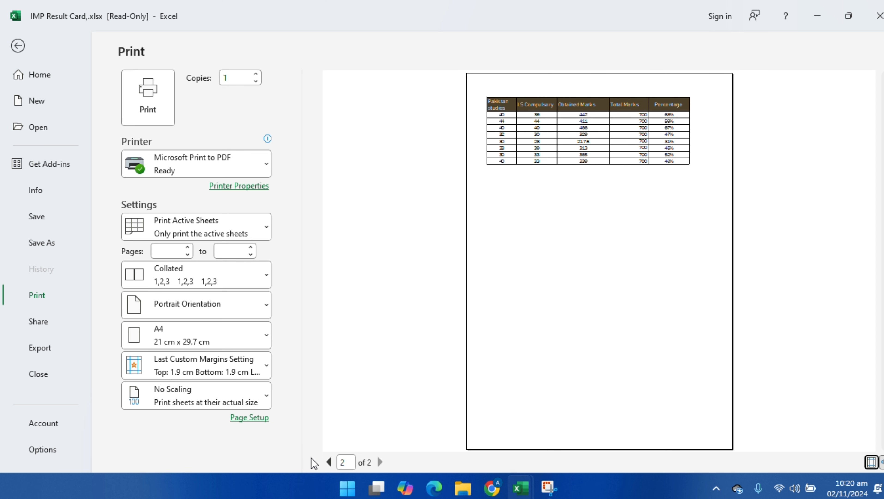
pyautogui.click(329, 461)
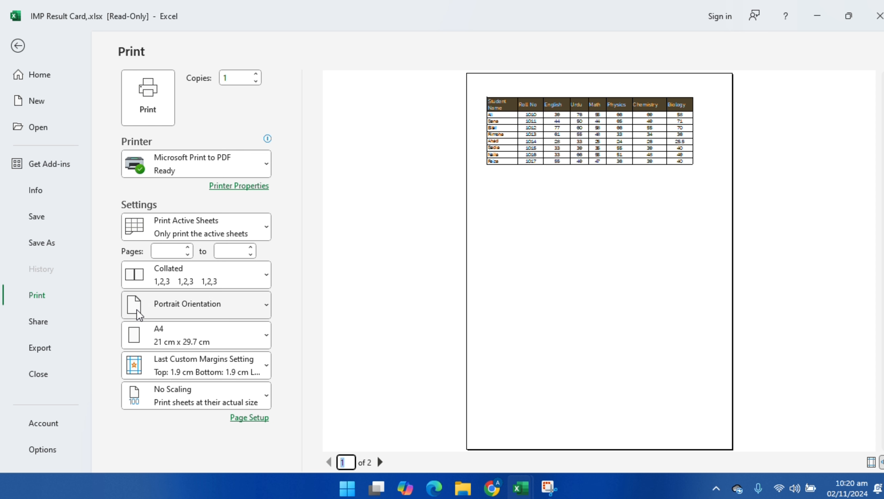
# Step: Set the print orientation to Landscape, step through the preview pages and return to the worksheet
pyautogui.click(152, 308)
pyautogui.click(157, 366)
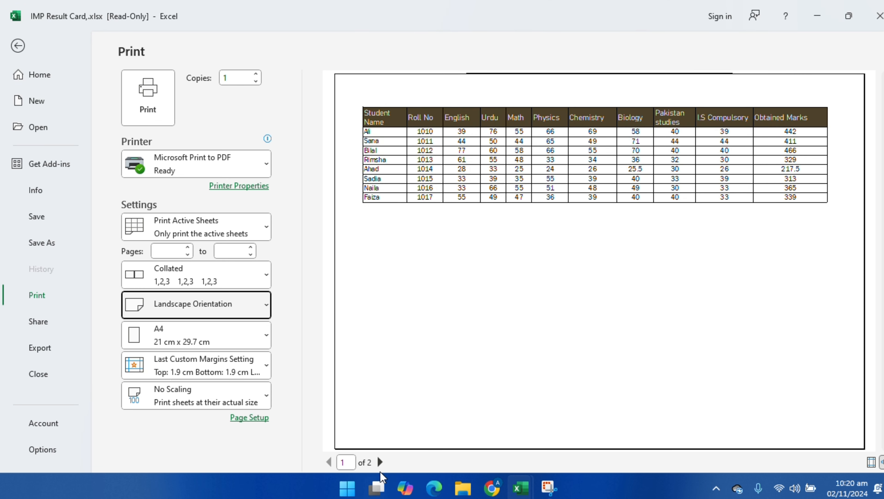
pyautogui.click(380, 462)
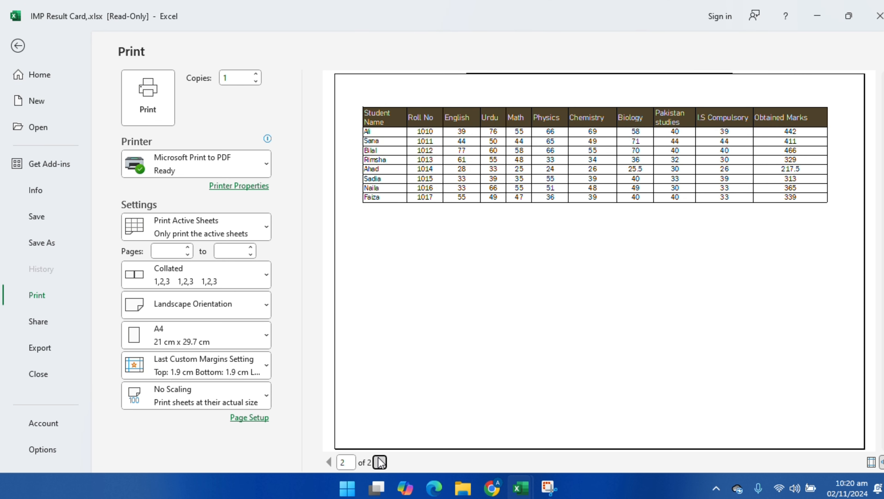
pyautogui.click(329, 462)
pyautogui.click(17, 46)
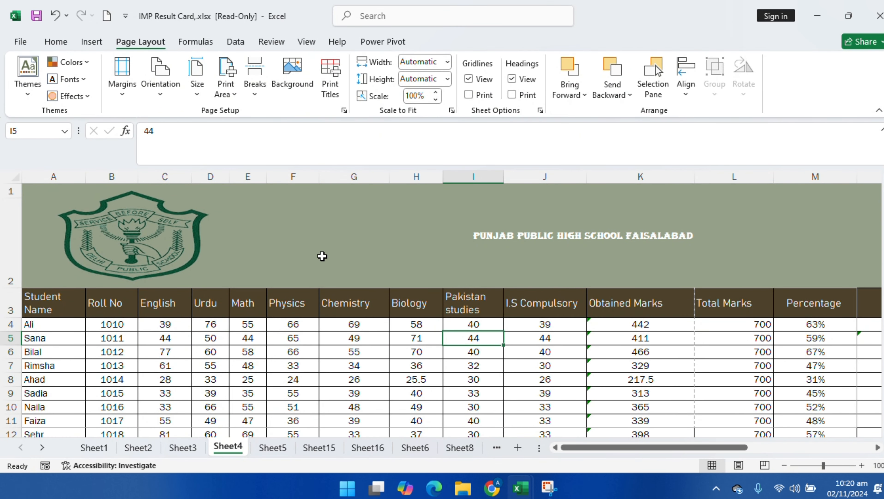
pyautogui.click(235, 94)
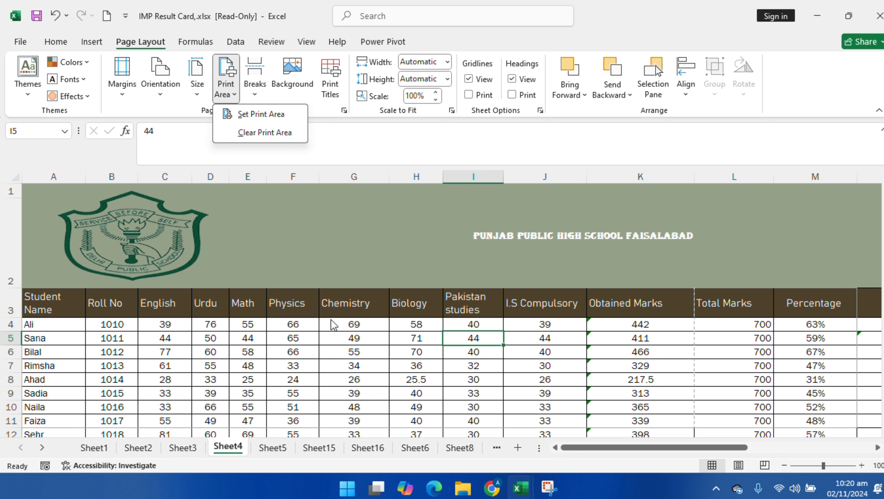
pyautogui.click(144, 317)
pyautogui.click(114, 310)
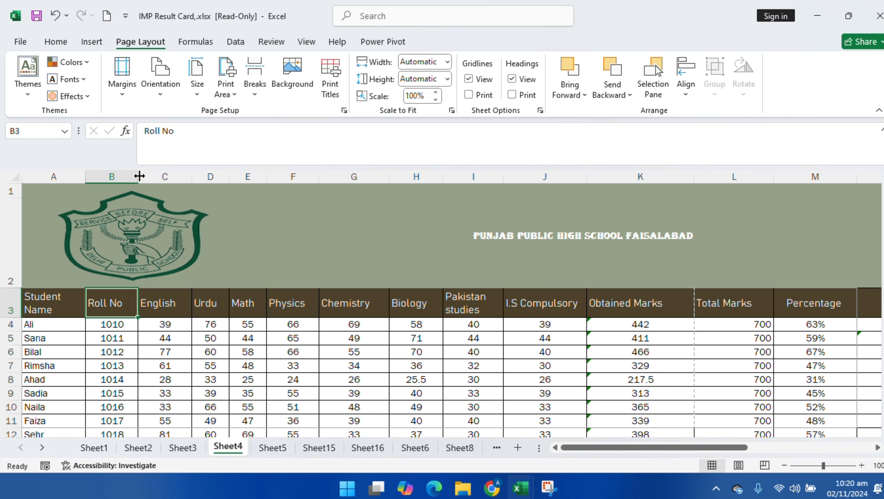
# Step: Narrow the Roll No column and fit the Student Name, English, Math, Physics, Chemistry and Biology columns to their contents
pyautogui.moveTo(140, 176); pyautogui.dragTo(126, 176)
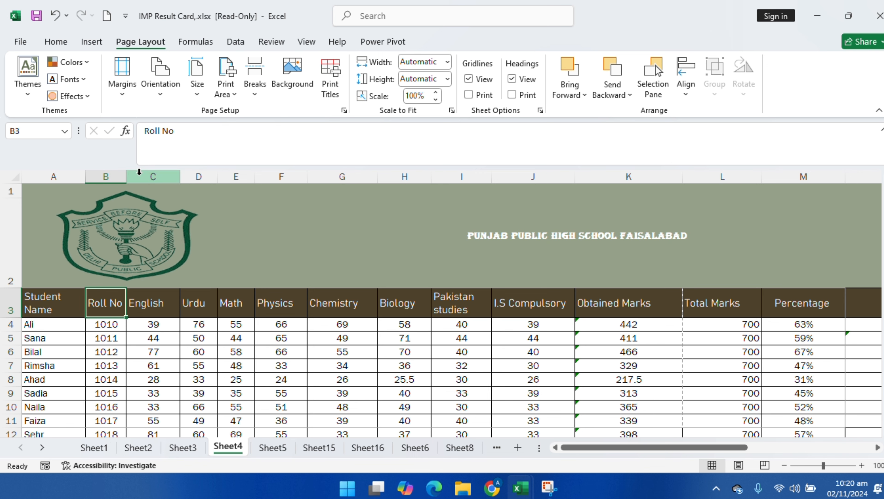
pyautogui.doubleClick(86, 176)
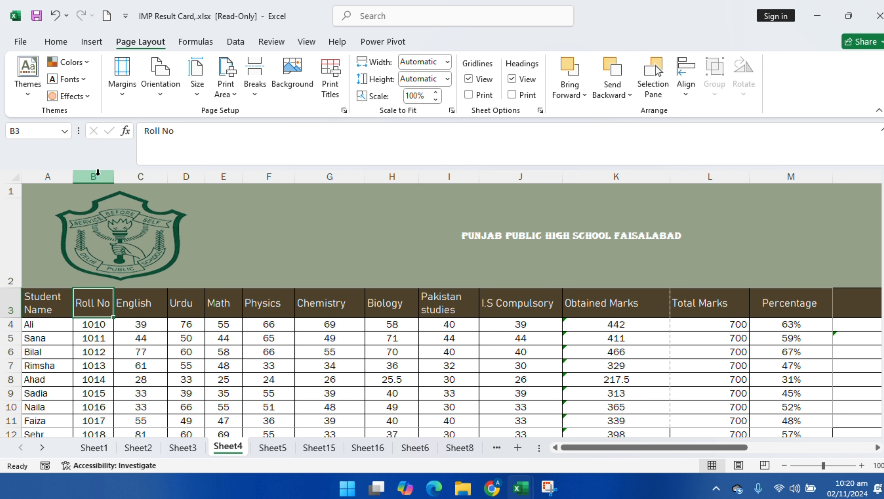
pyautogui.doubleClick(168, 176)
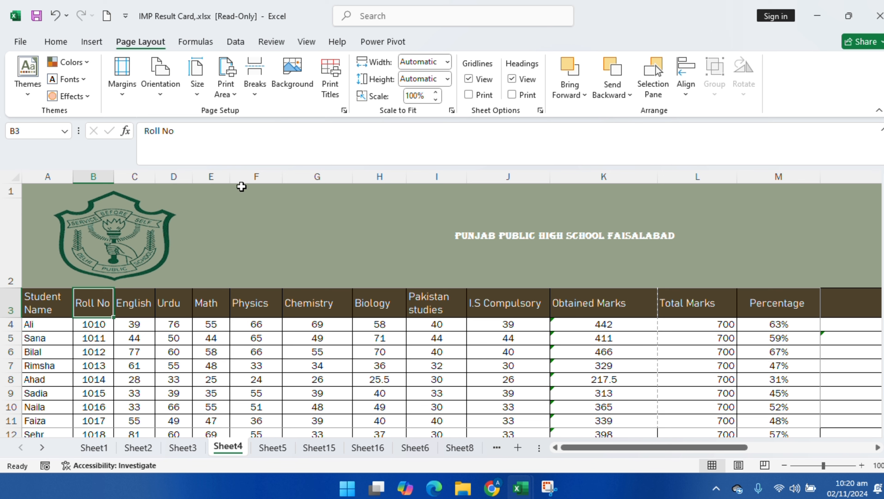
pyautogui.doubleClick(228, 178)
pyautogui.doubleClick(275, 177)
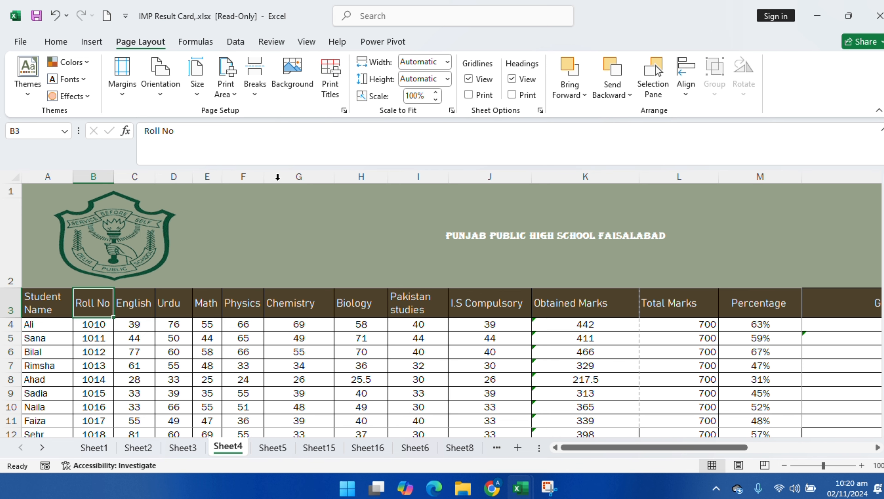
pyautogui.doubleClick(335, 176)
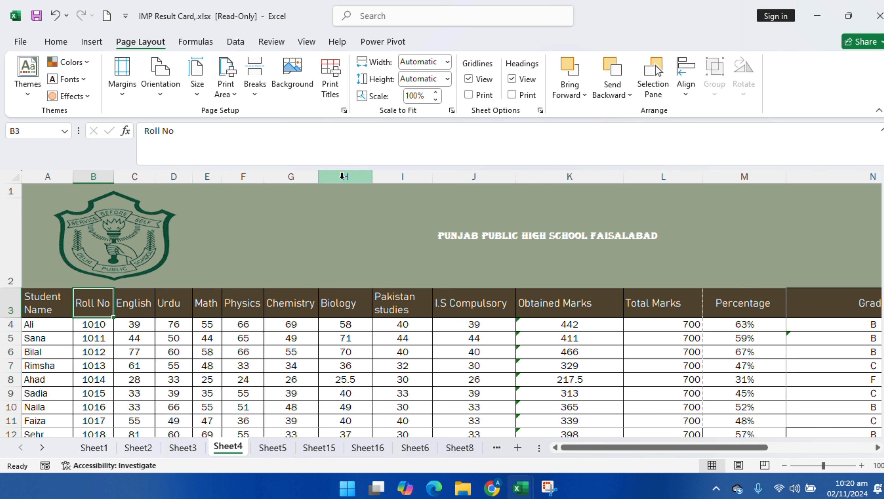
pyautogui.doubleClick(370, 178)
pyautogui.doubleClick(374, 178)
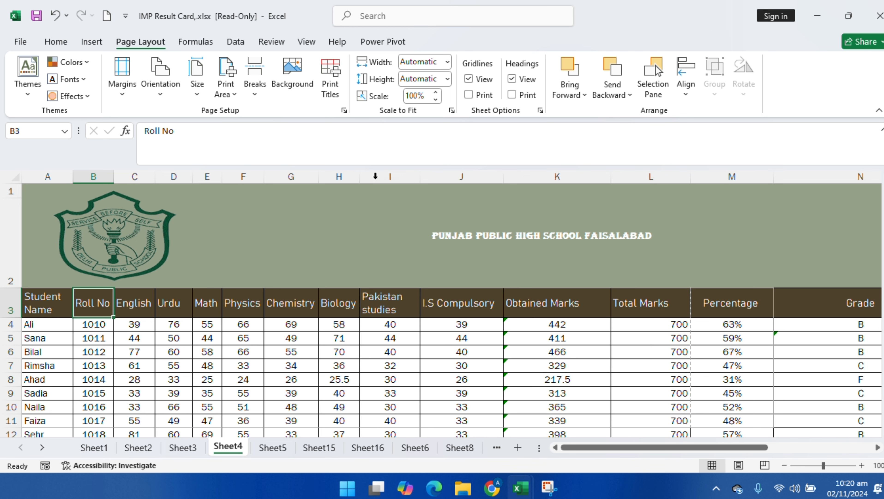
# Step: Fit the columns from Pakistan studies through Percentage to their contents and widen the Grade column slightly
pyautogui.doubleClick(422, 176)
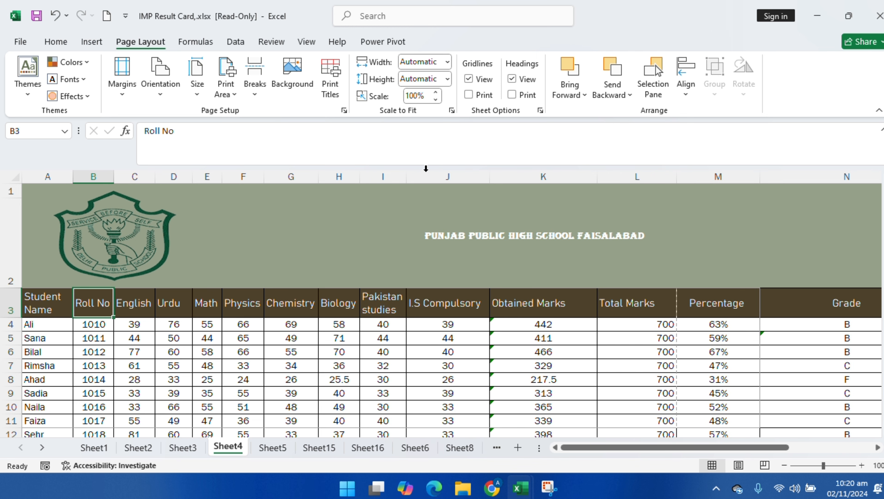
pyautogui.doubleClick(490, 176)
pyautogui.doubleClick(593, 176)
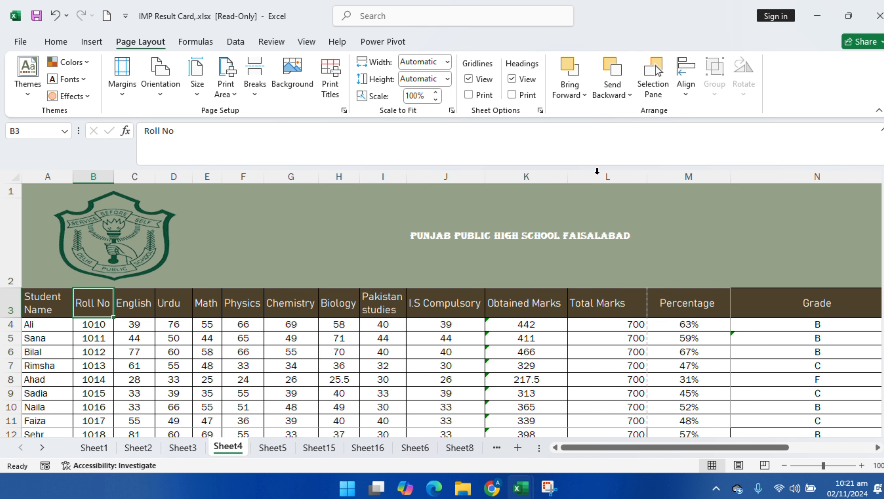
pyautogui.doubleClick(648, 175)
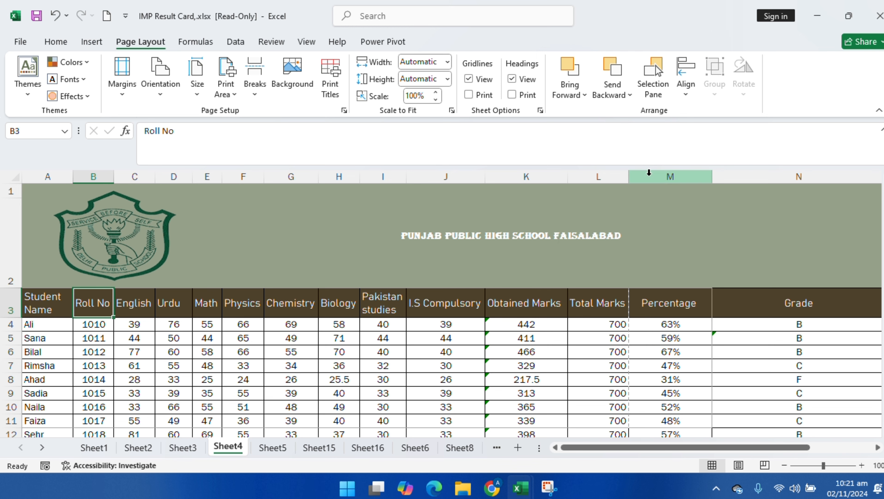
pyautogui.doubleClick(713, 176)
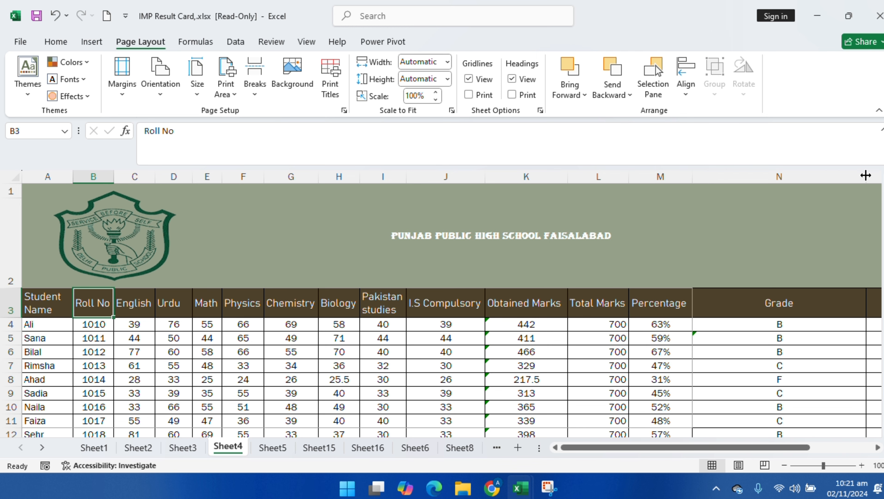
pyautogui.moveTo(866, 175); pyautogui.dragTo(870, 176)
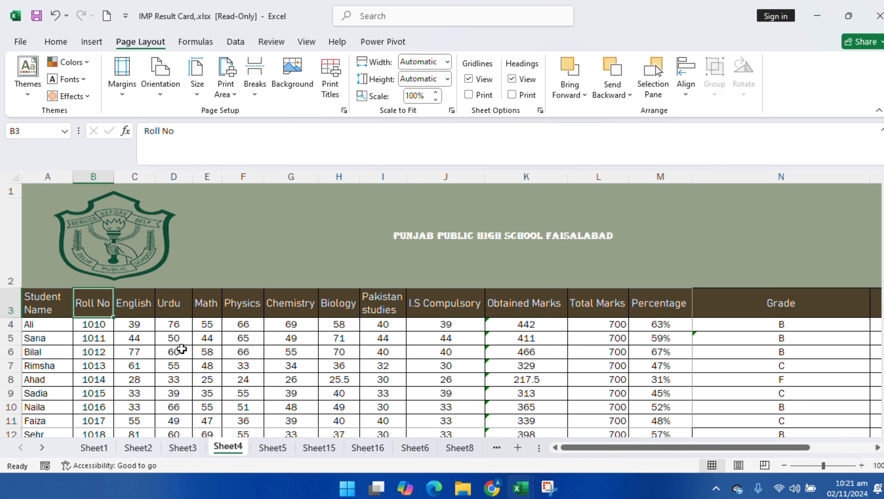
# Step: Check in the print preview how the narrowed columns fit the landscape page and return to the worksheet
pyautogui.click(166, 347)
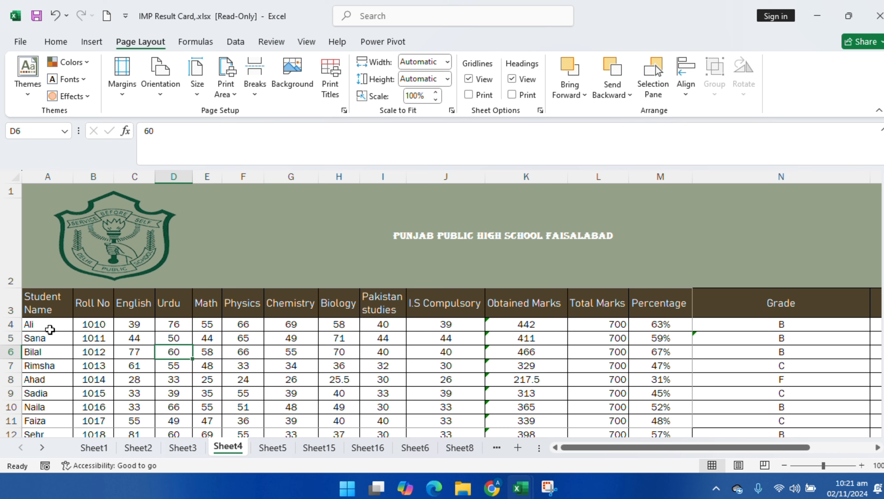
pyautogui.hotkey('ctrl', 'p')
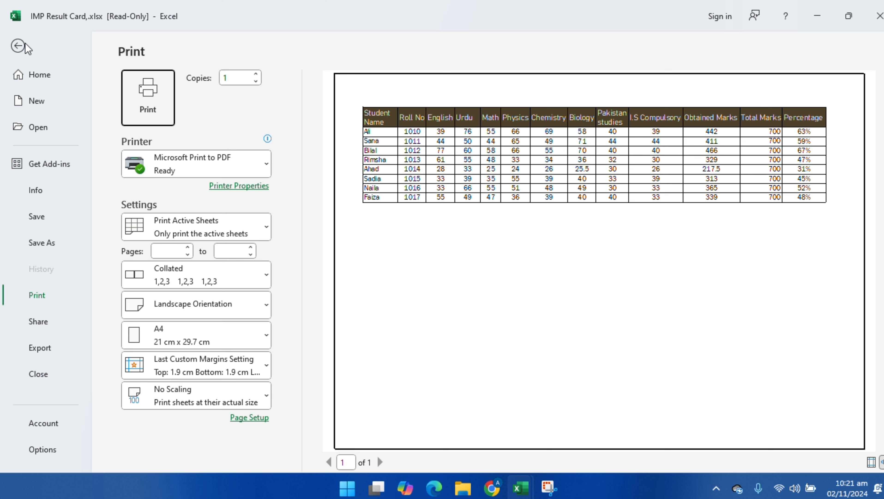
pyautogui.click(18, 45)
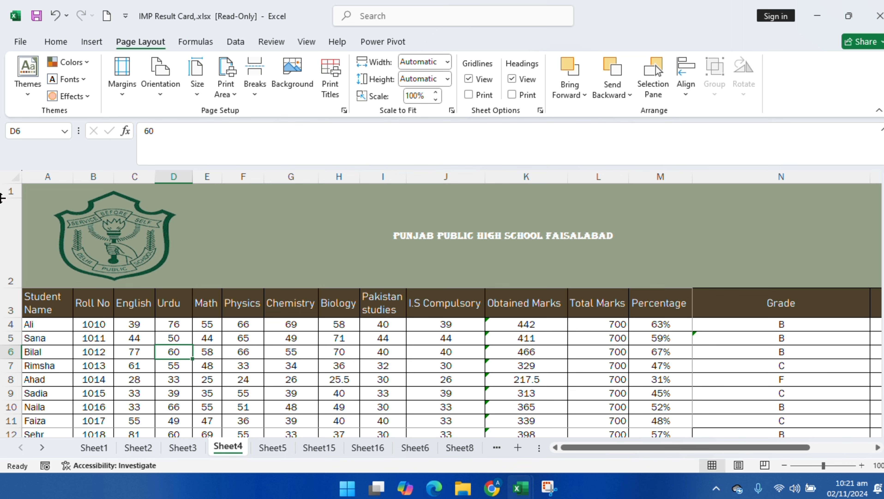
# Step: Set the print area of Sheet4 to A3:N24 so that it includes the Grade column
pyautogui.click(48, 211)
pyautogui.moveTo(5, 210); pyautogui.dragTo(121, 278)
pyautogui.click(205, 350)
pyautogui.moveTo(25, 297); pyautogui.dragTo(713, 404)
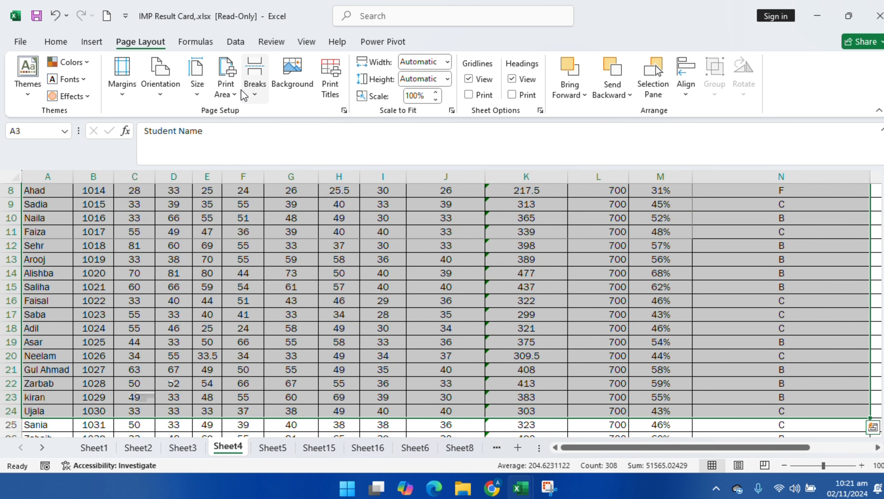
pyautogui.click(232, 84)
pyautogui.click(251, 114)
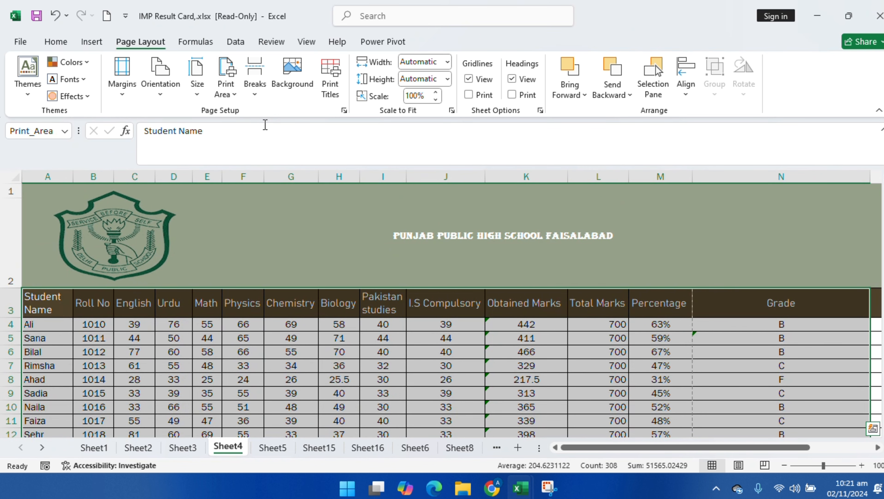
# Step: Check both pages of the new print area in the print preview and return to the worksheet
pyautogui.hotkey('ctrl', 'p')
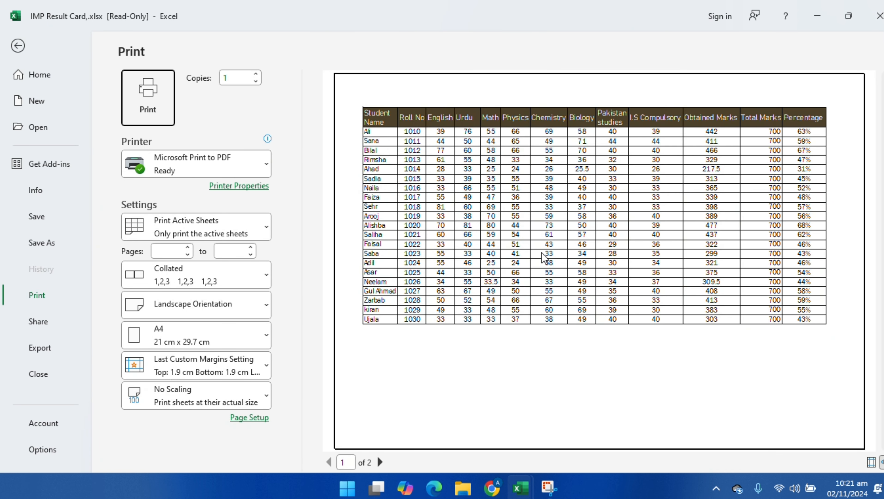
pyautogui.click(380, 462)
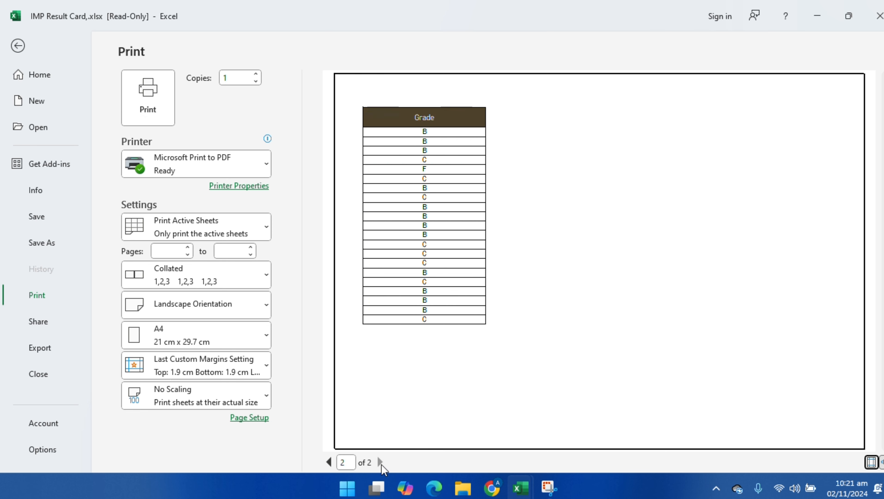
pyautogui.click(329, 462)
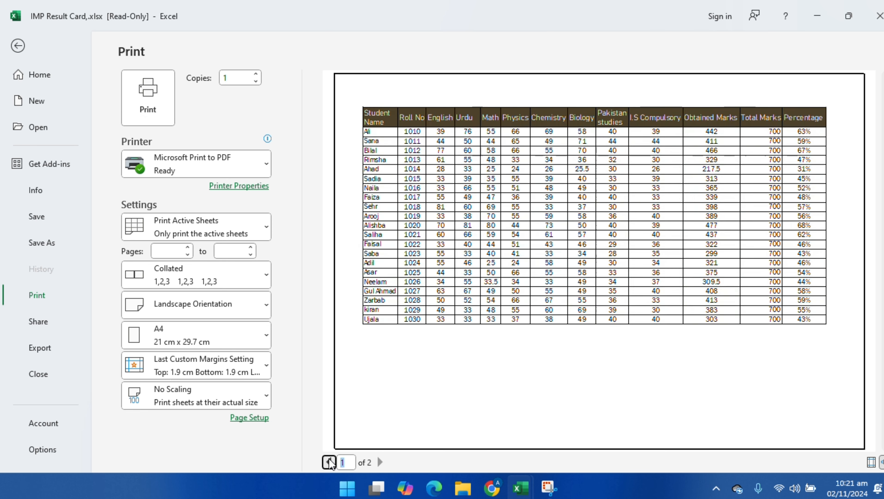
pyautogui.click(22, 48)
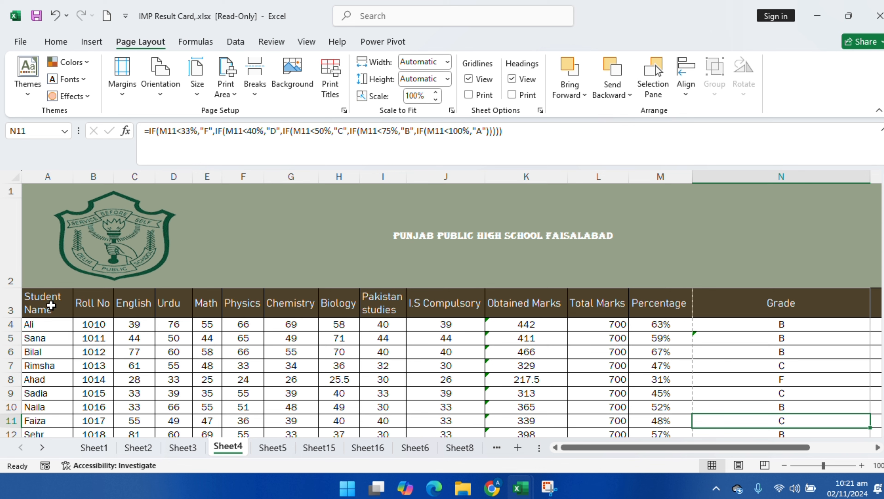
# Step: Fit the Grade column to its contents
pyautogui.moveTo(53, 303); pyautogui.dragTo(597, 381)
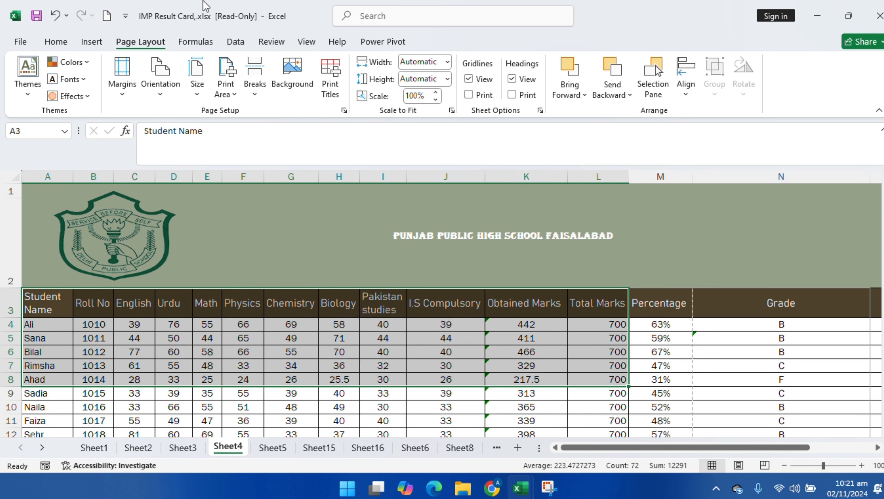
pyautogui.doubleClick(875, 177)
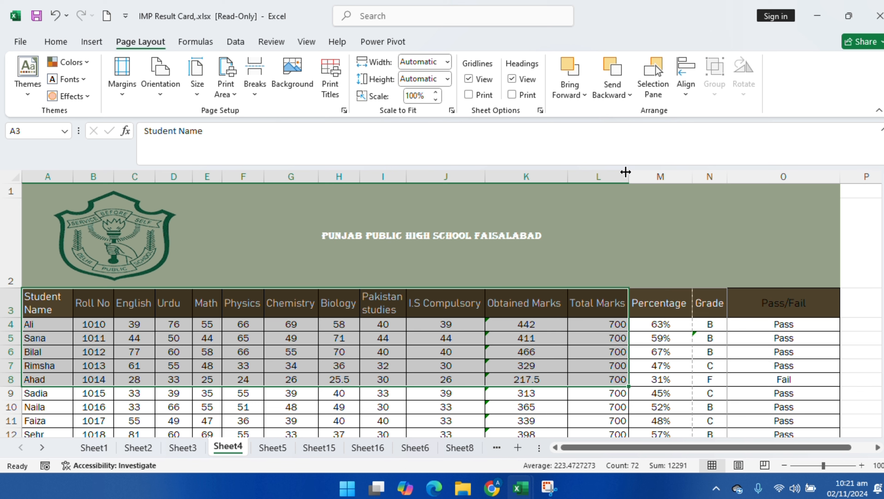
pyautogui.click(537, 304)
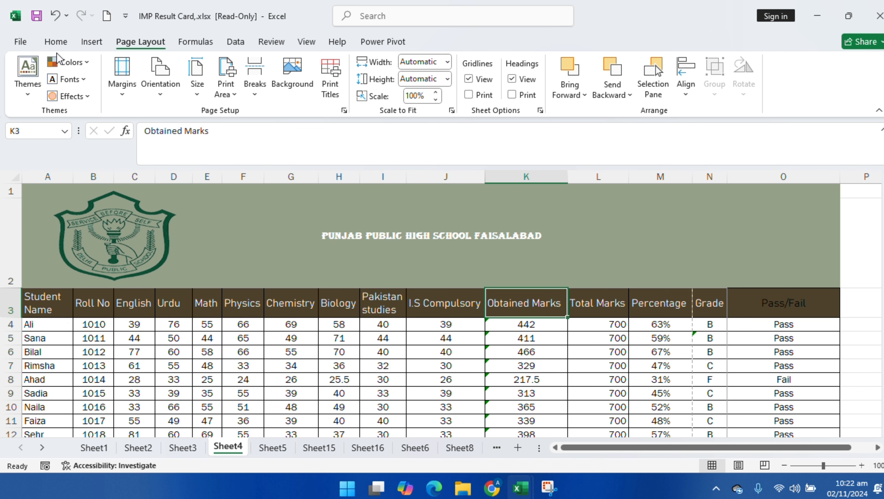
# Step: Narrow the Obtained Marks and I.S Compulsory columns so their headings wrap onto two lines, and check the fit in the print preview
pyautogui.click(55, 42)
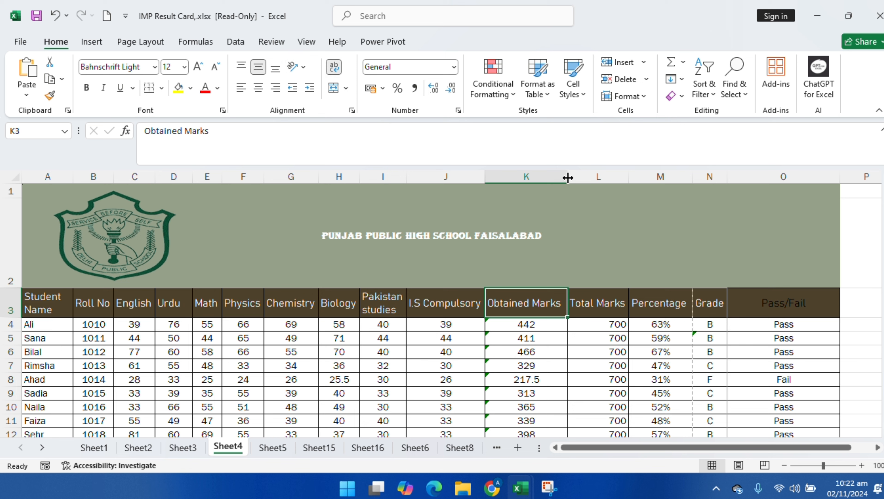
pyautogui.moveTo(567, 177); pyautogui.dragTo(474, 177)
pyautogui.click(573, 350)
pyautogui.click(437, 295)
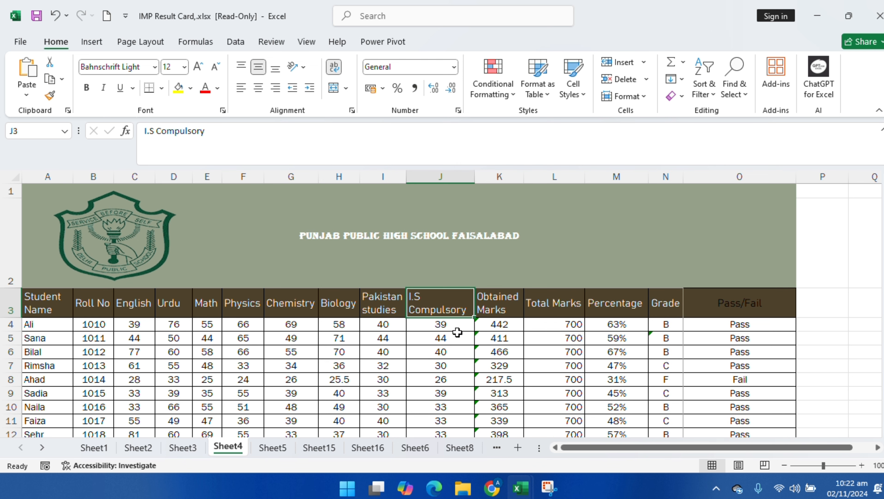
pyautogui.click(444, 336)
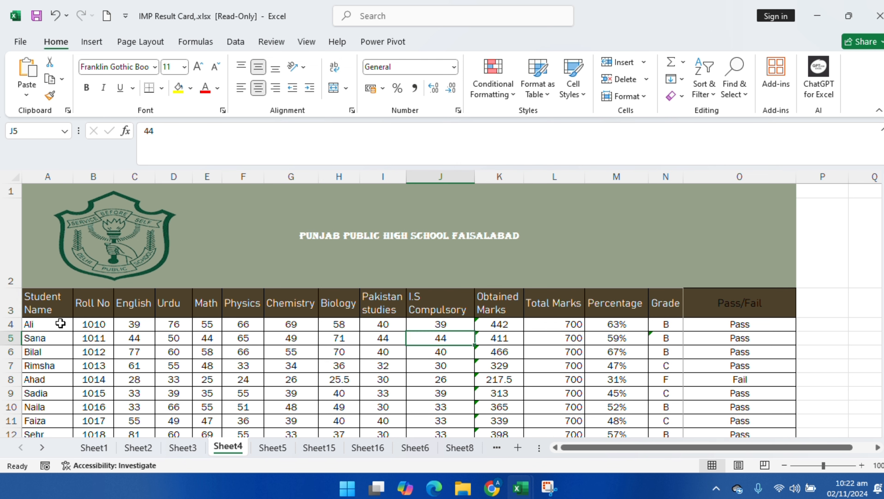
pyautogui.hotkey('ctrl', 'p')
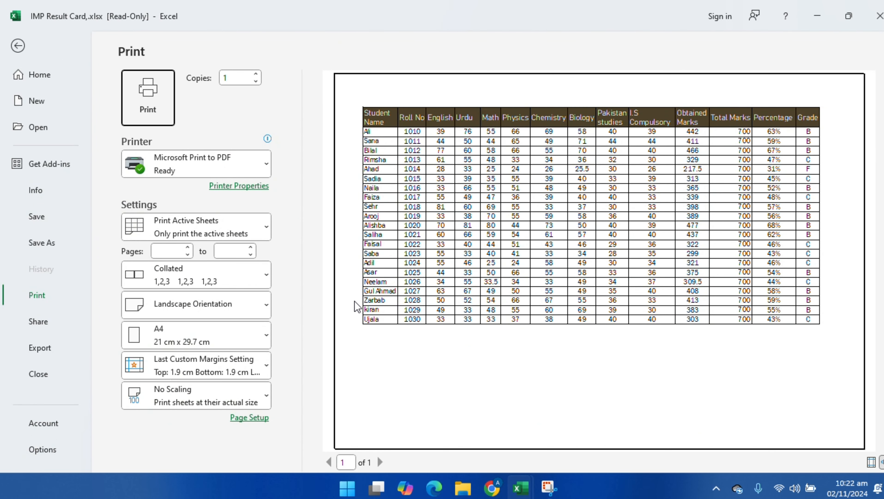
pyautogui.click(18, 45)
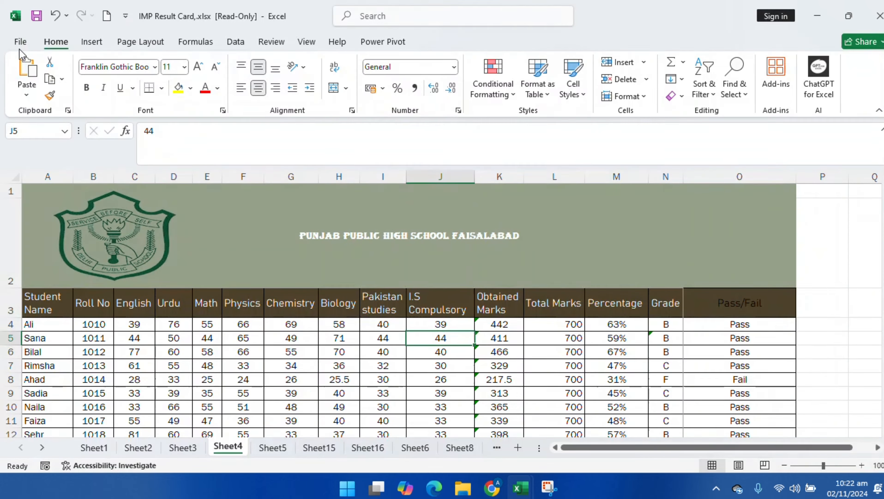
# Step: Clear the print area of Sheet4 and look through the rows to see where the automatic page breaks fall
pyautogui.click(134, 42)
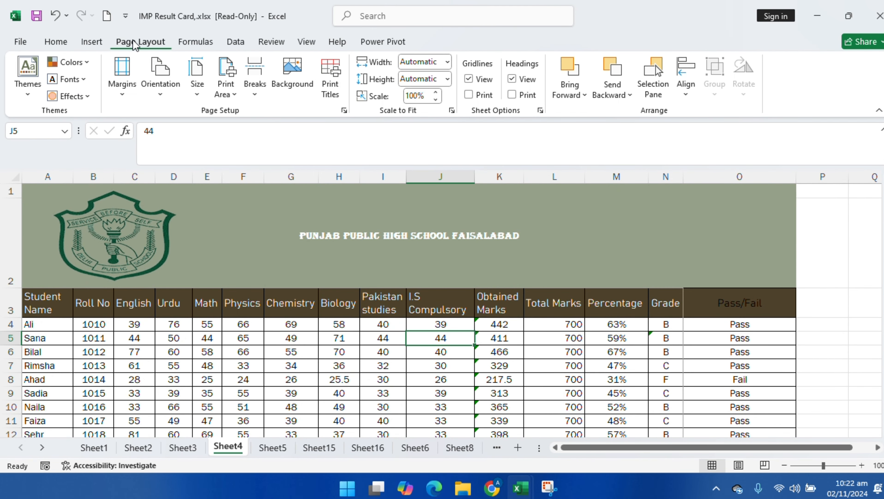
pyautogui.click(226, 84)
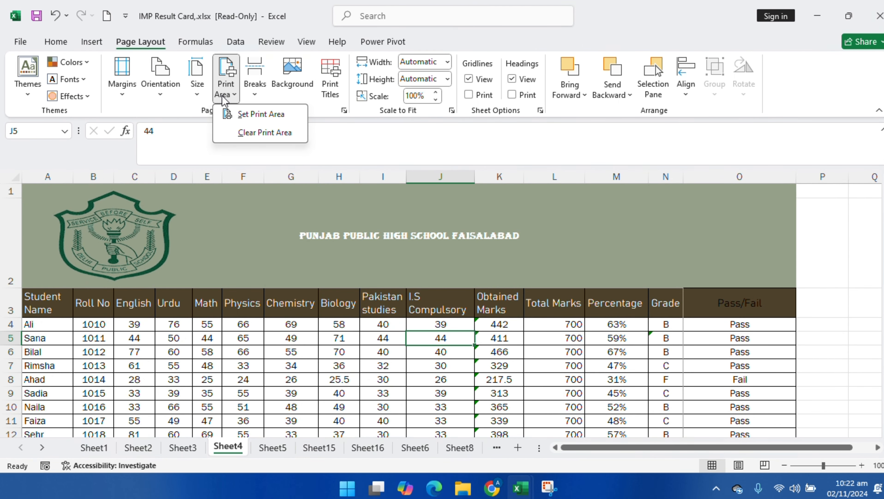
pyautogui.scroll(-3, 105, 372)
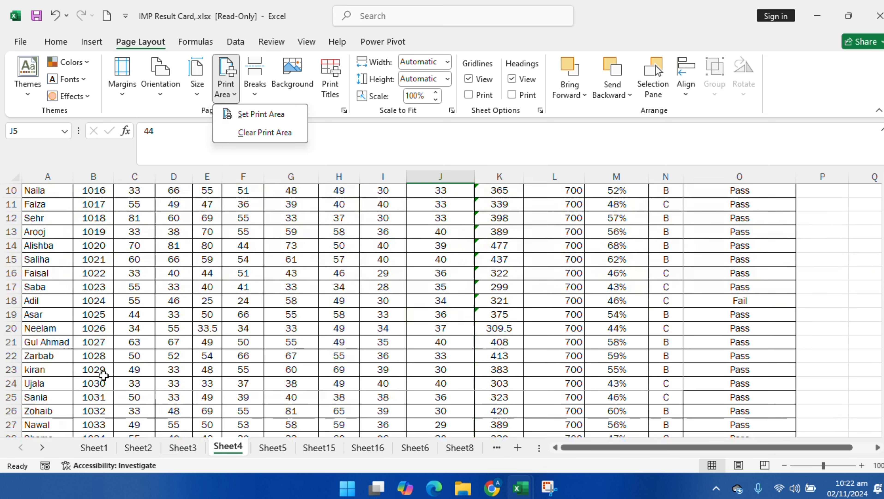
pyautogui.click(47, 384)
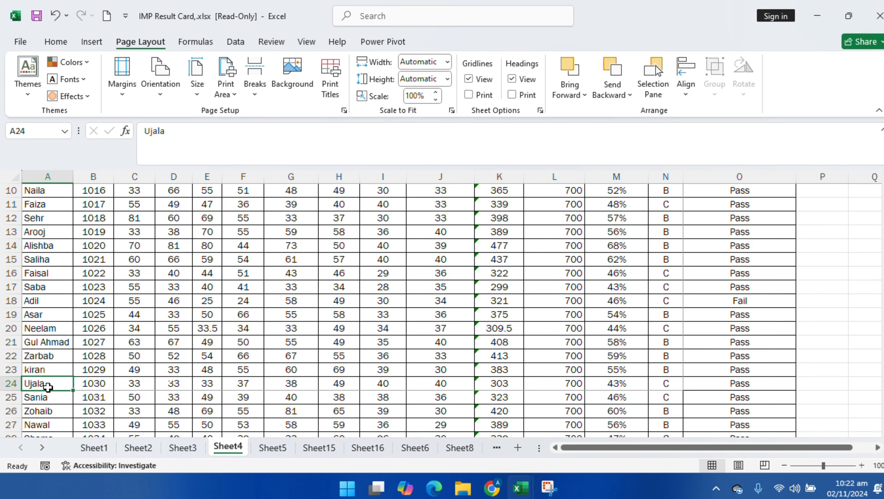
pyautogui.scroll(-6, 70, 384)
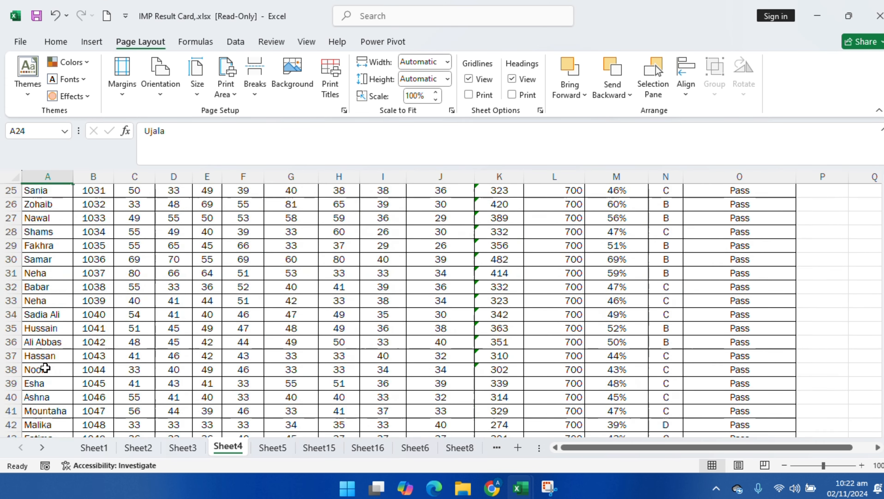
pyautogui.scroll(6, 98, 349)
pyautogui.scroll(3, 101, 348)
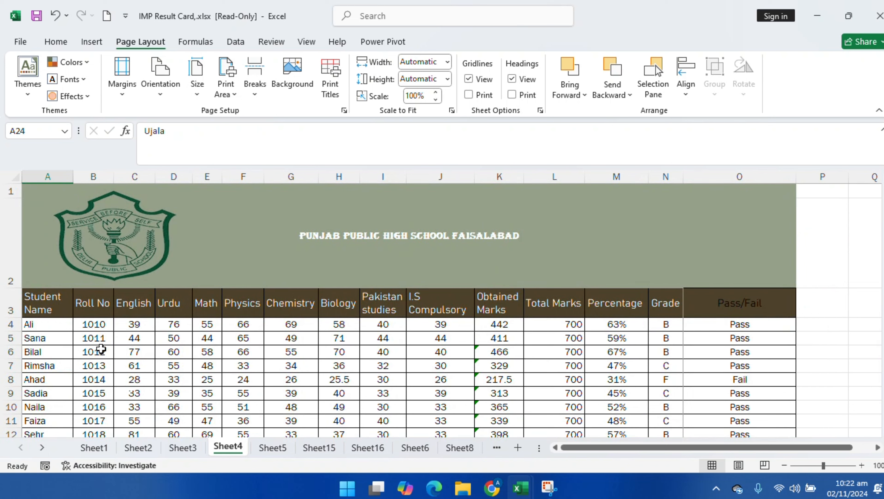
pyautogui.click(224, 84)
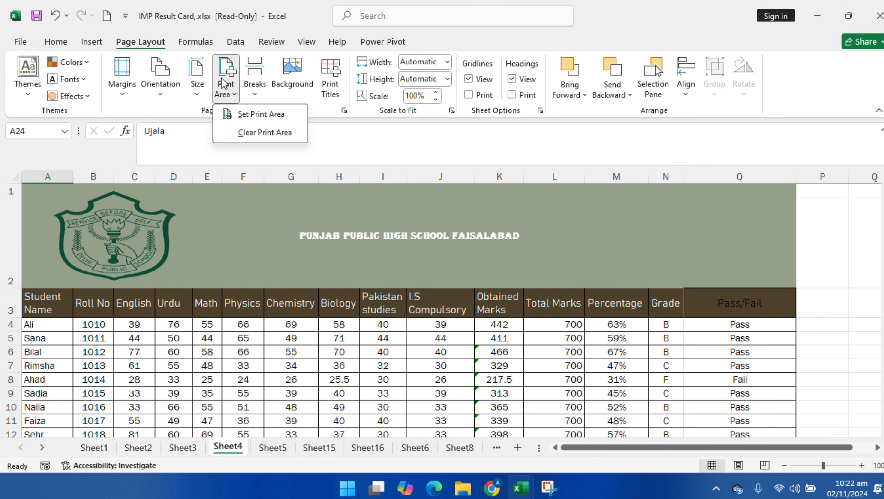
pyautogui.click(262, 132)
pyautogui.scroll(-3, 262, 339)
pyautogui.scroll(3, 269, 339)
pyautogui.scroll(-4, 258, 310)
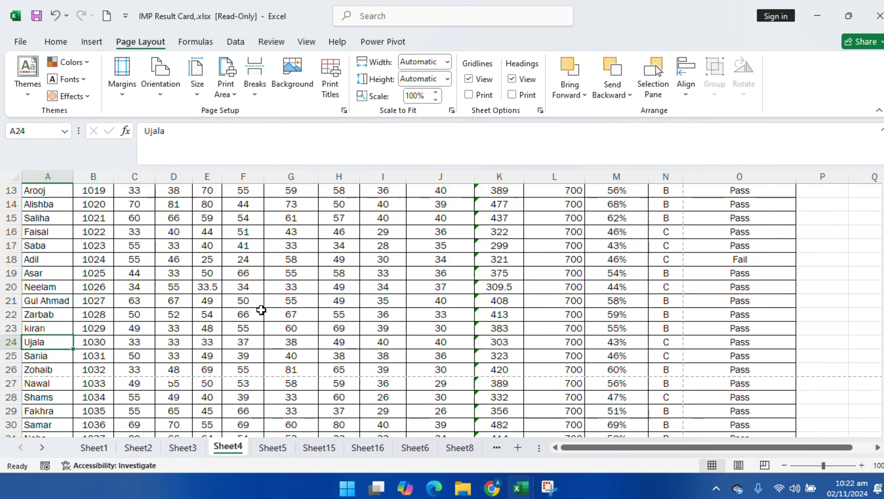
pyautogui.scroll(4, 101, 322)
# Step: View the page break options, check the whole marks sheet in the print preview and return to the worksheet
pyautogui.click(254, 75)
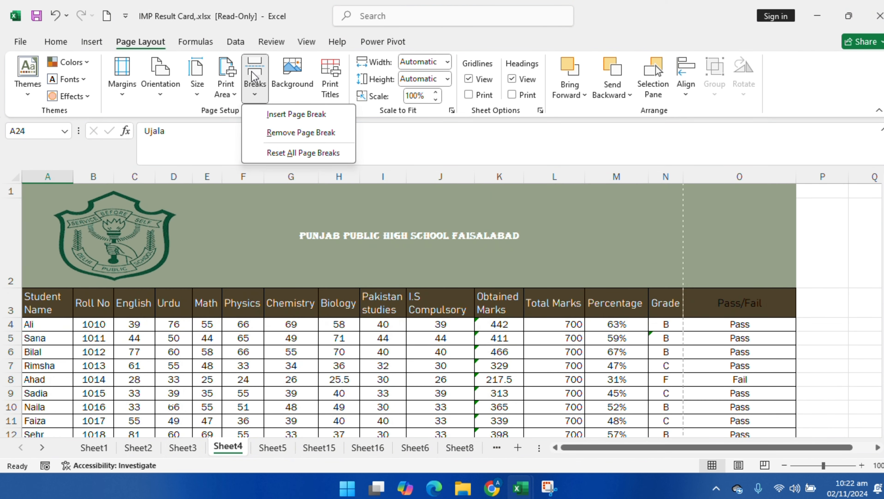
pyautogui.click(78, 372)
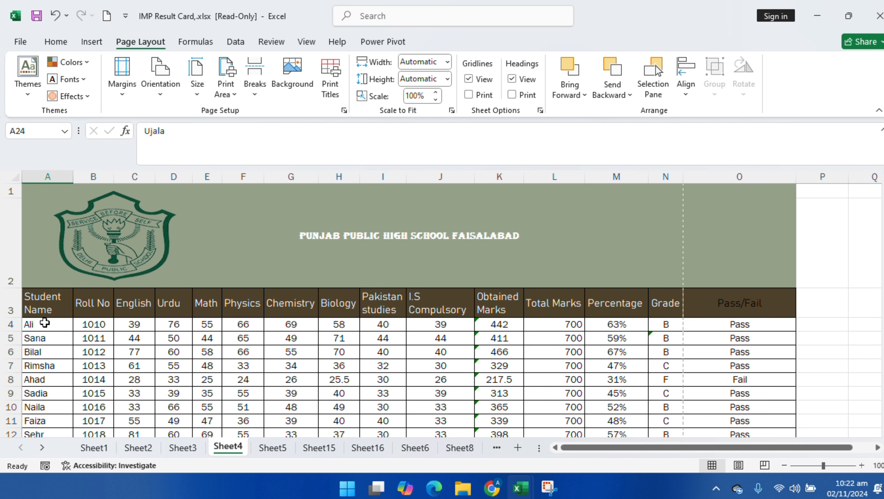
pyautogui.moveTo(53, 308); pyautogui.dragTo(500, 431)
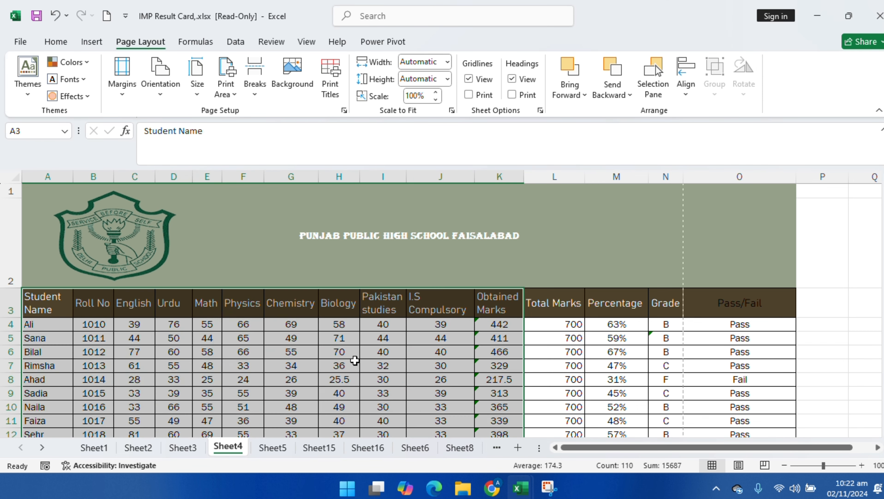
pyautogui.hotkey('ctrl', 'p')
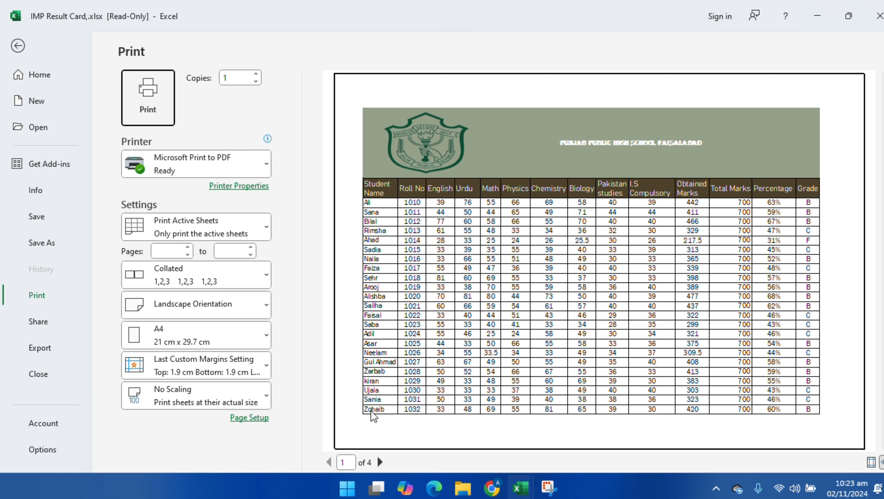
pyautogui.click(22, 46)
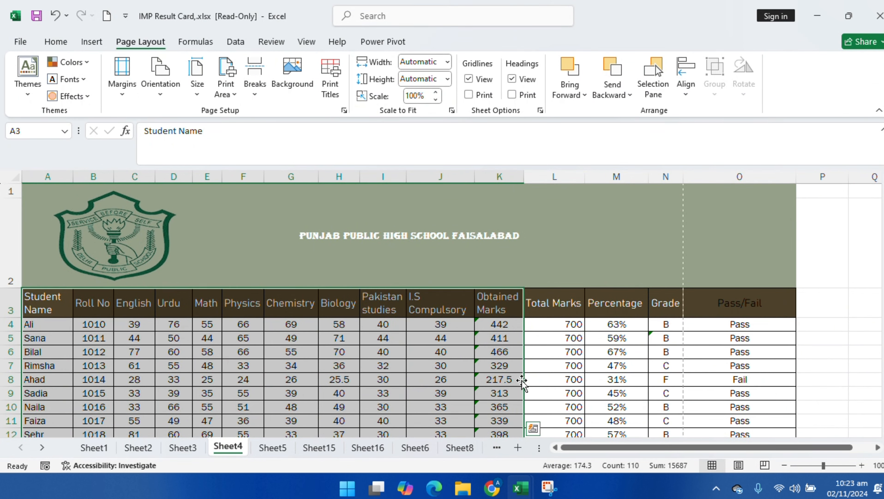
# Step: Try inserting a page break with A3:O16 selected, check it in the print preview and undo it
pyautogui.click(624, 389)
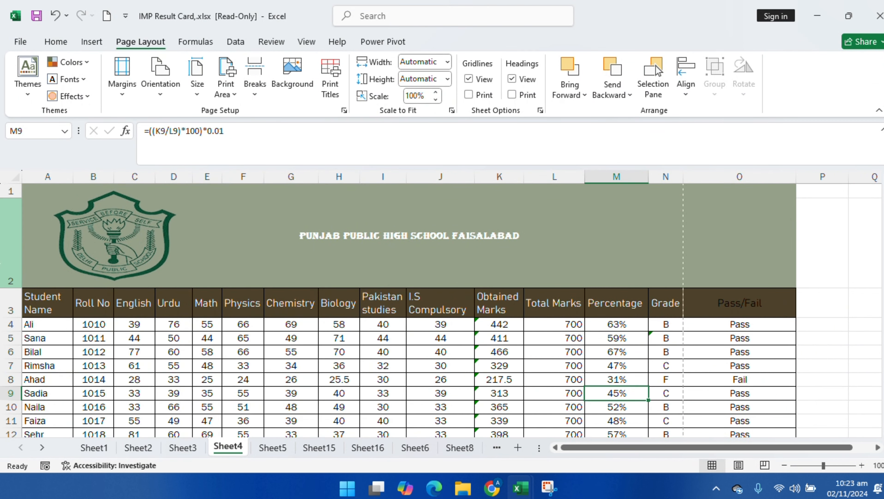
pyautogui.moveTo(49, 298); pyautogui.dragTo(773, 377)
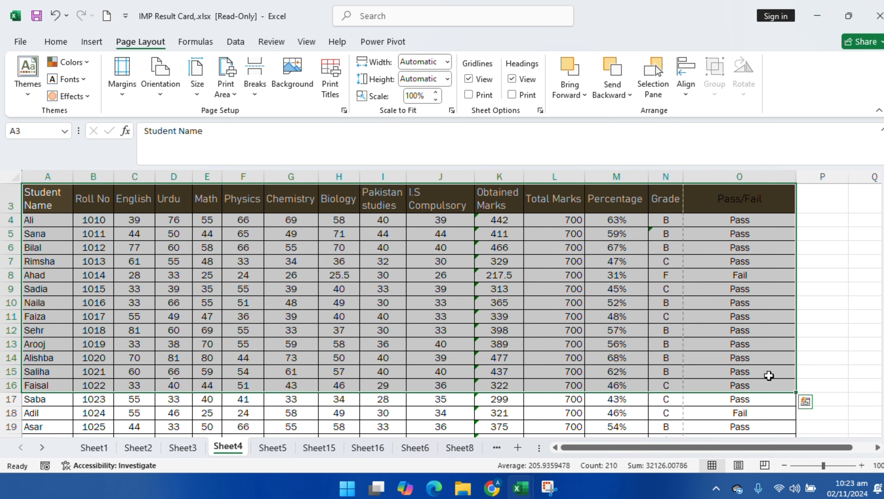
pyautogui.click(253, 87)
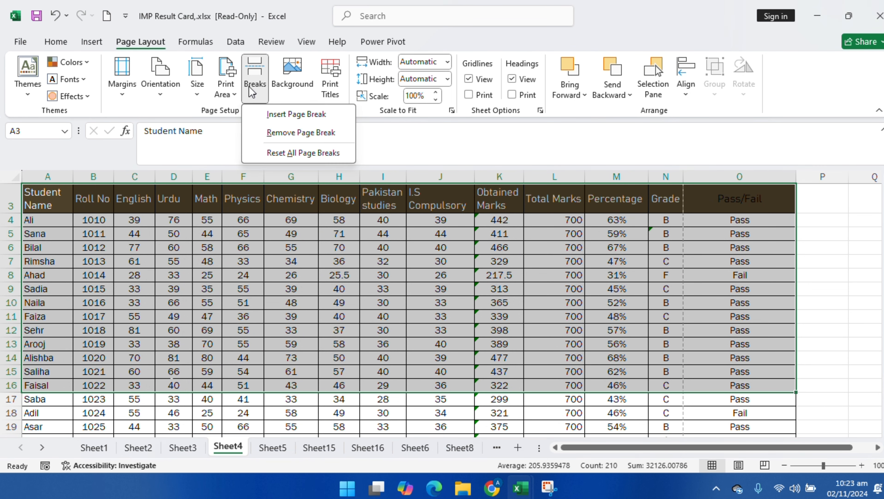
pyautogui.click(281, 120)
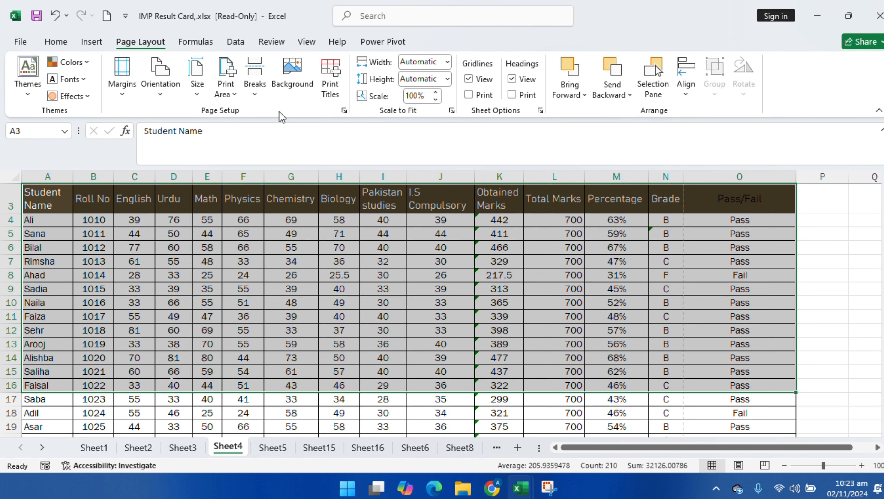
pyautogui.click(179, 293)
pyautogui.hotkey('ctrl', 'p')
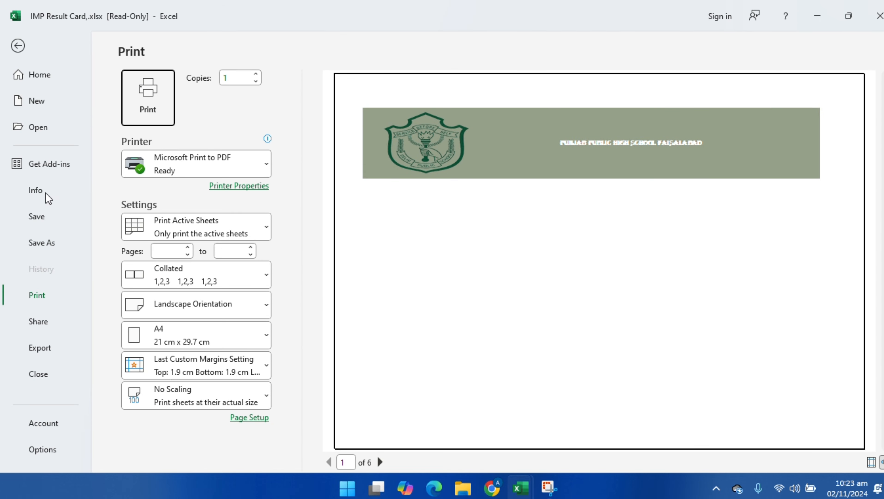
pyautogui.click(18, 47)
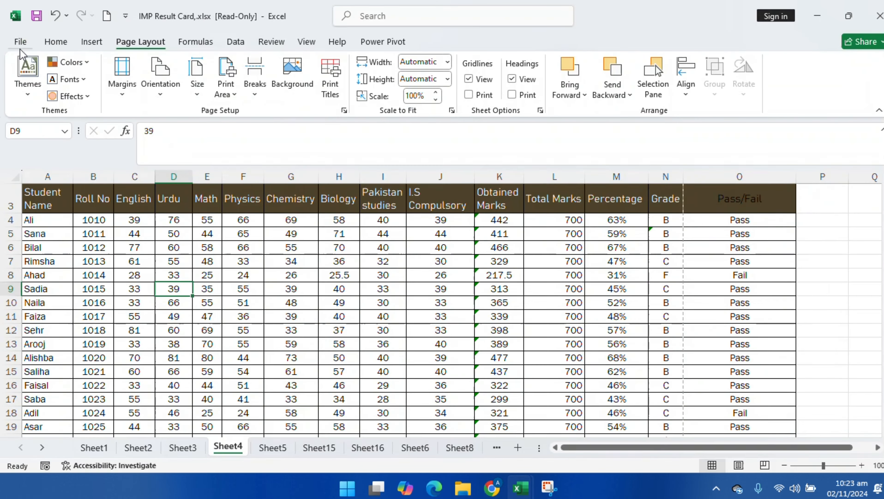
pyautogui.click(56, 21)
# Step: Insert a page break above row 11 of the marks table
pyautogui.scroll(1, 156, 226)
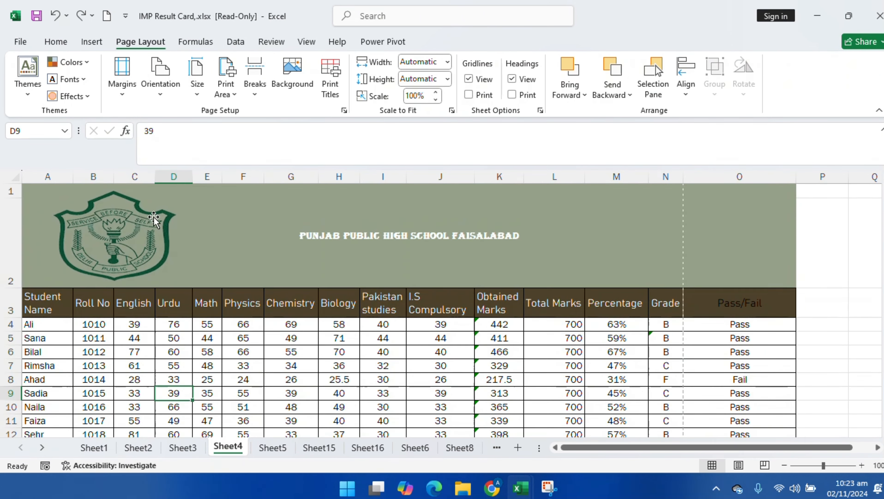
pyautogui.scroll(-2, 154, 217)
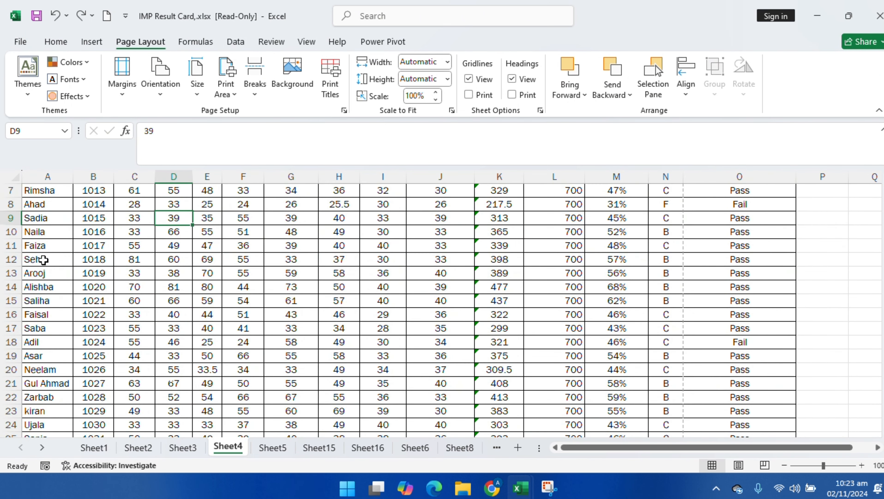
pyautogui.click(11, 246)
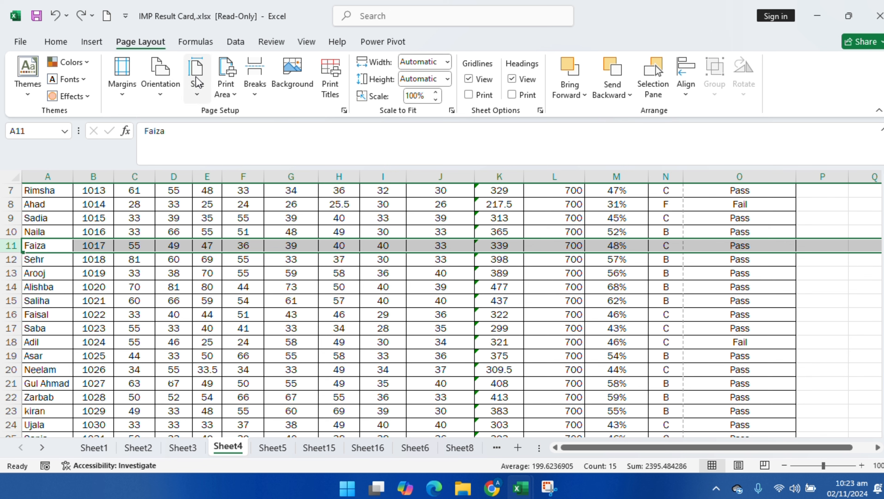
pyautogui.click(255, 79)
pyautogui.click(276, 115)
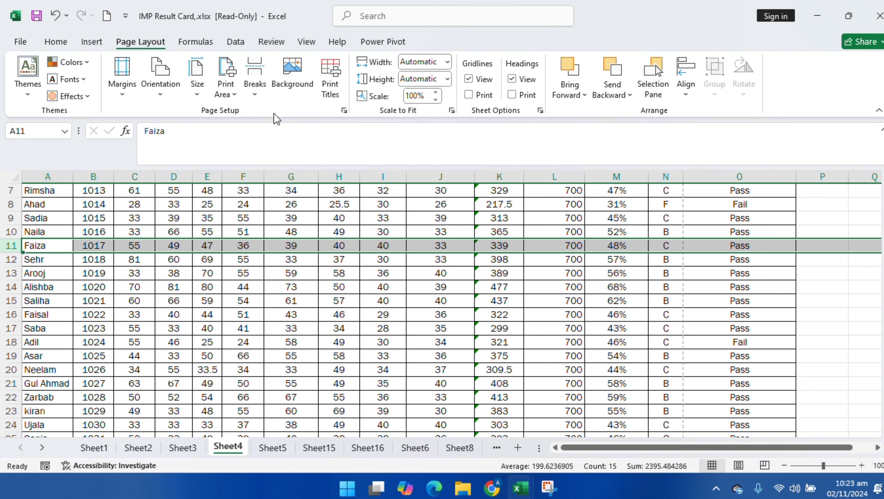
# Step: Check the first two pages of Sheet4 in the print preview to see the row split, and return to the worksheet
pyautogui.hotkey('ctrl', 'p')
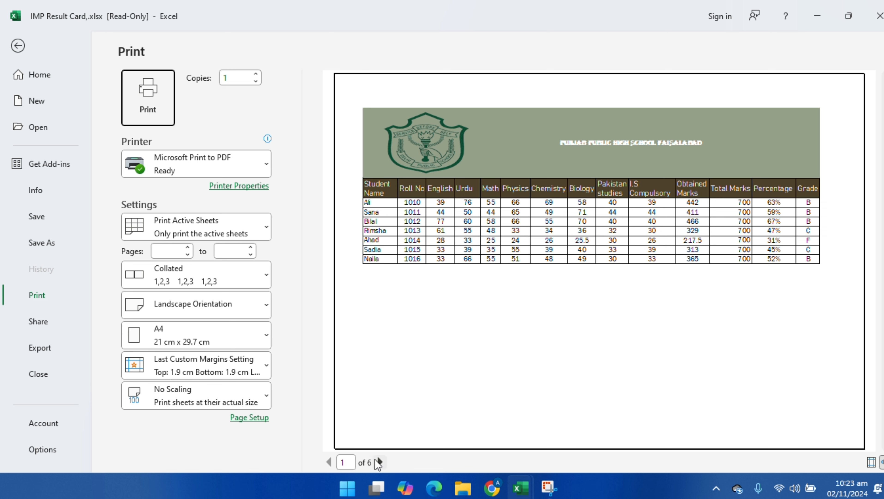
pyautogui.click(380, 462)
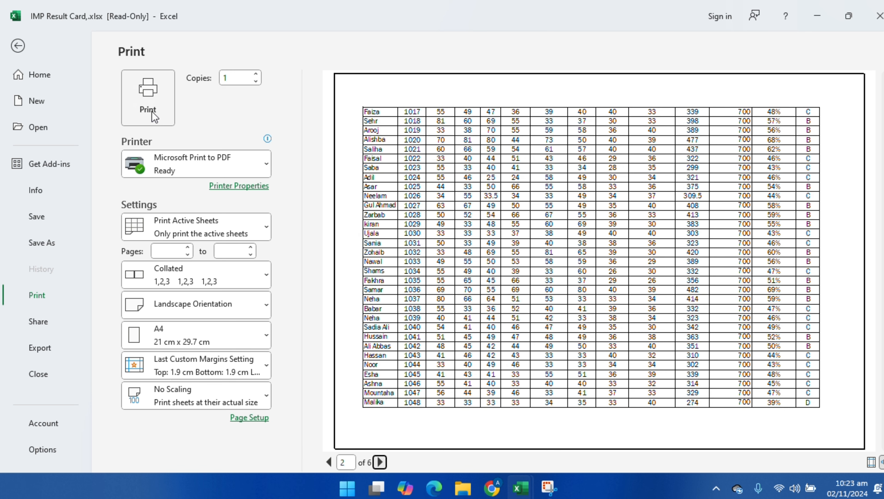
pyautogui.click(19, 46)
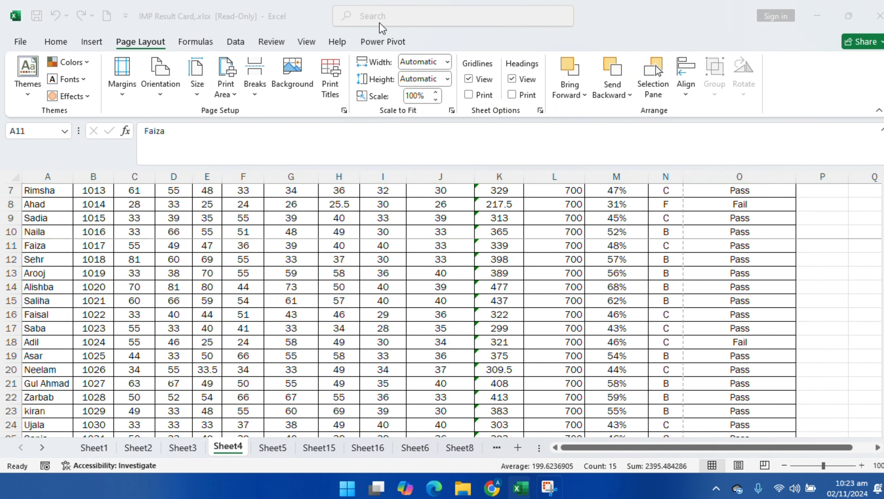
# Step: Start adding a sheet background from a file and browse the pictures in the Downloads folder as small icons
pyautogui.click(305, 75)
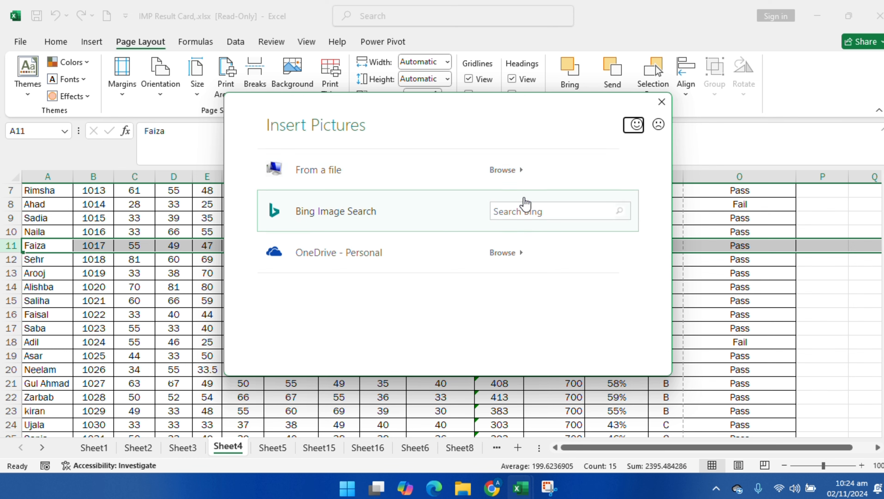
pyautogui.click(502, 170)
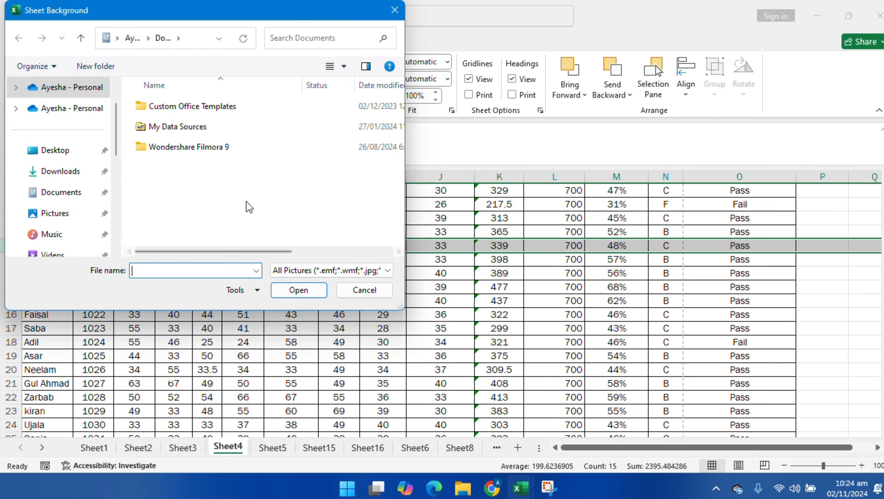
pyautogui.click(49, 171)
pyautogui.scroll(-10, 333, 193)
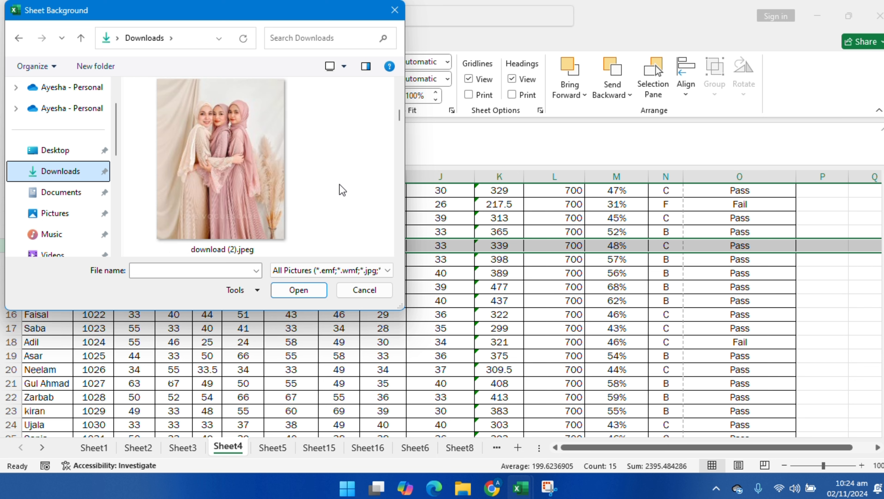
pyautogui.click(348, 71)
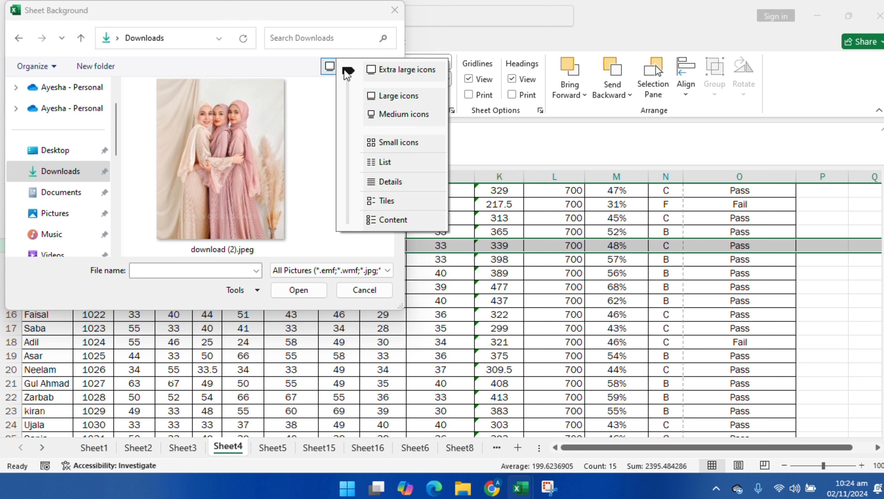
pyautogui.click(388, 142)
pyautogui.scroll(-3, 287, 169)
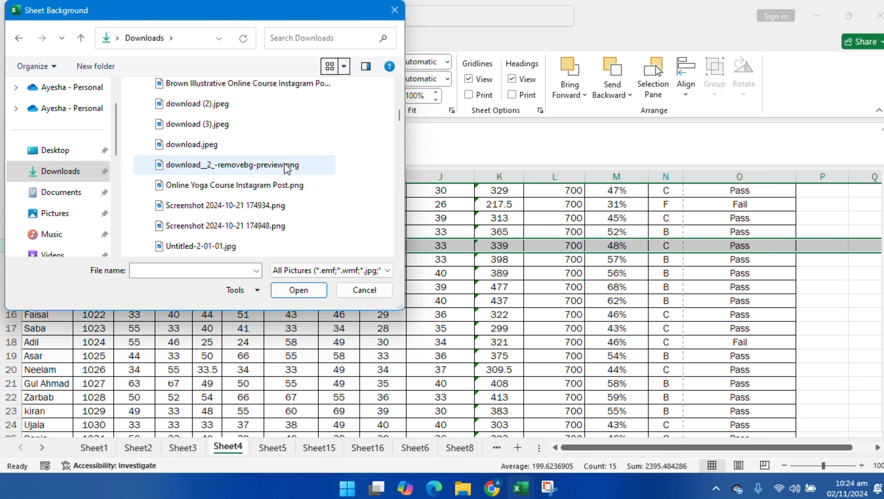
pyautogui.scroll(-1, 284, 163)
# Step: Show the Downloads pictures as thumbnails and insert download (1).png as the background of Sheet4
pyautogui.click(346, 67)
pyautogui.click(386, 58)
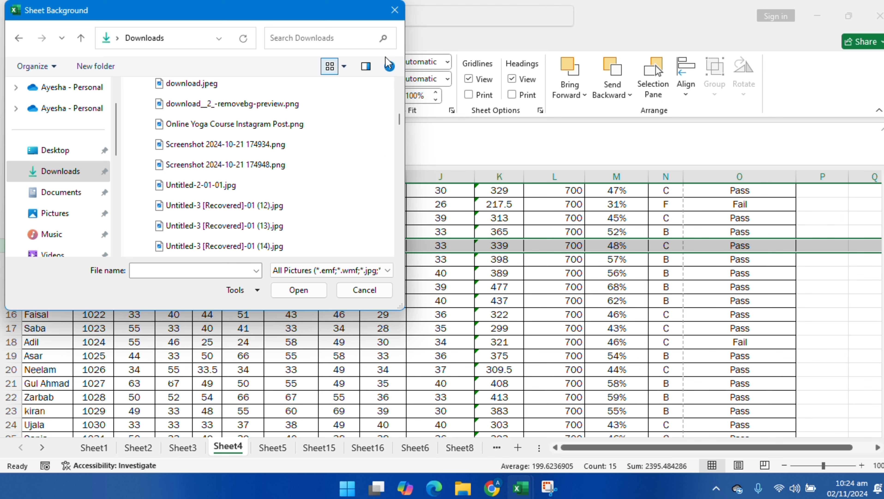
pyautogui.scroll(-3, 271, 182)
pyautogui.scroll(-3, 271, 181)
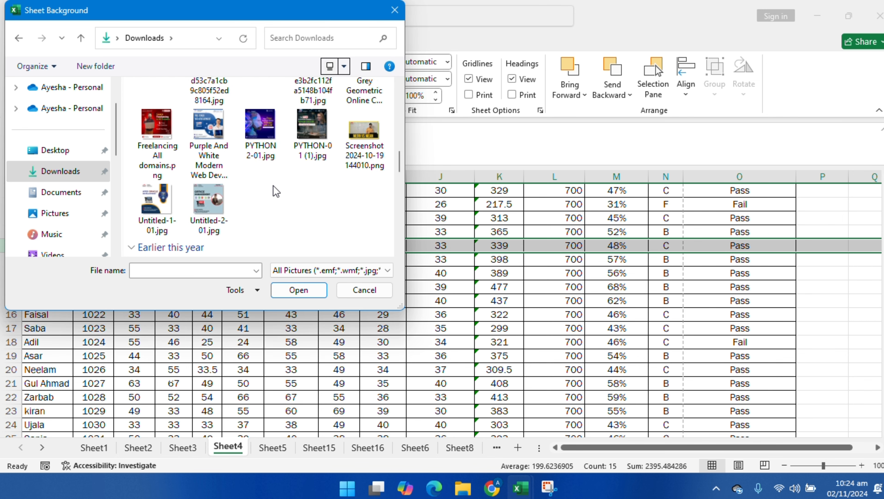
pyautogui.scroll(-5, 275, 191)
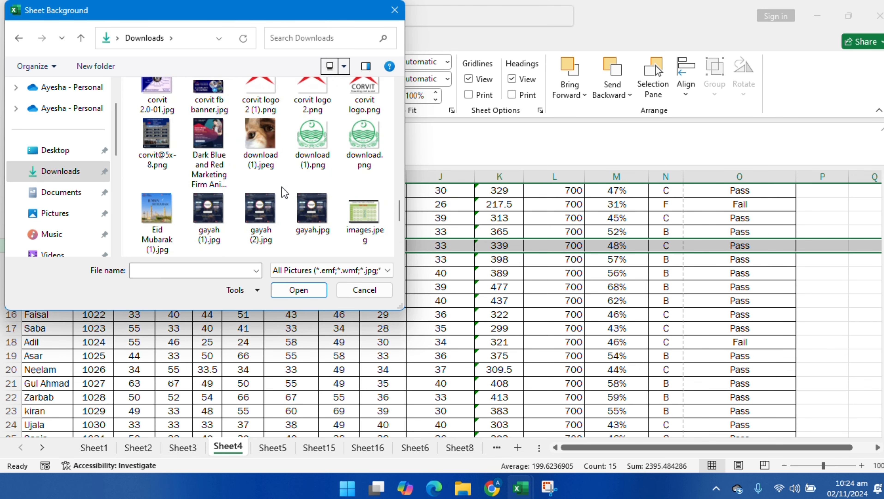
pyautogui.click(312, 138)
pyautogui.click(297, 290)
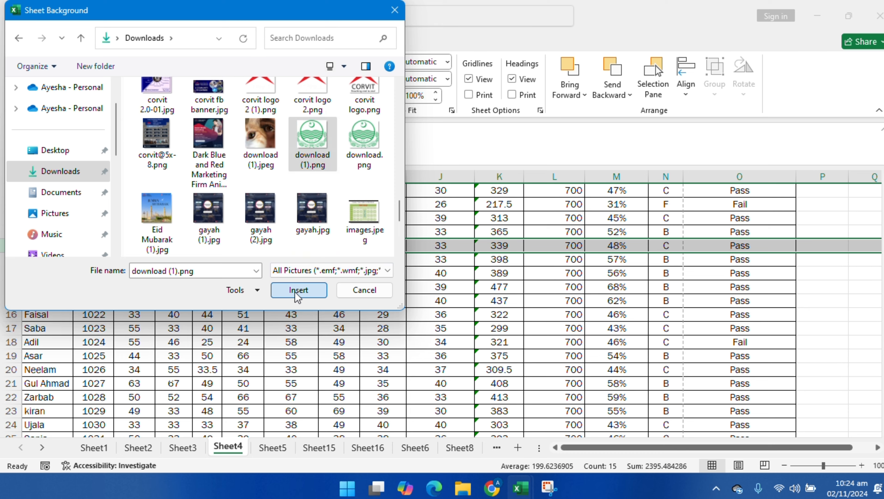
# Step: Examine how the background picture tiles across Sheet4, including the empty rows below the table, and compare with Sheet5
pyautogui.scroll(-5, 294, 291)
pyautogui.scroll(7, 345, 345)
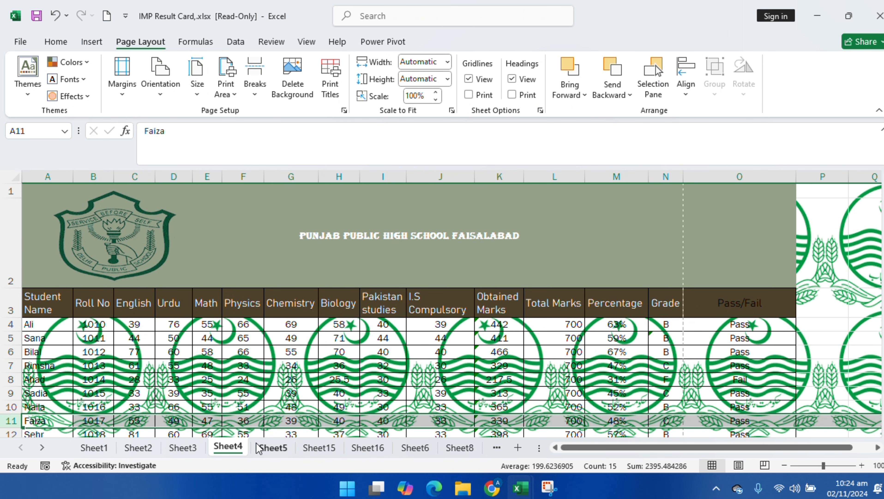
pyautogui.click(265, 448)
pyautogui.click(233, 441)
pyautogui.scroll(-2, 324, 348)
pyautogui.scroll(-20, 324, 348)
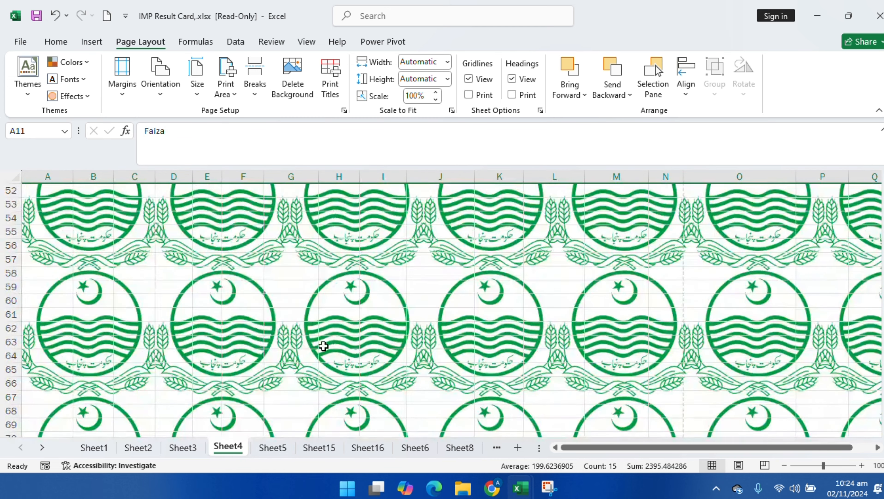
pyautogui.scroll(-3, 338, 384)
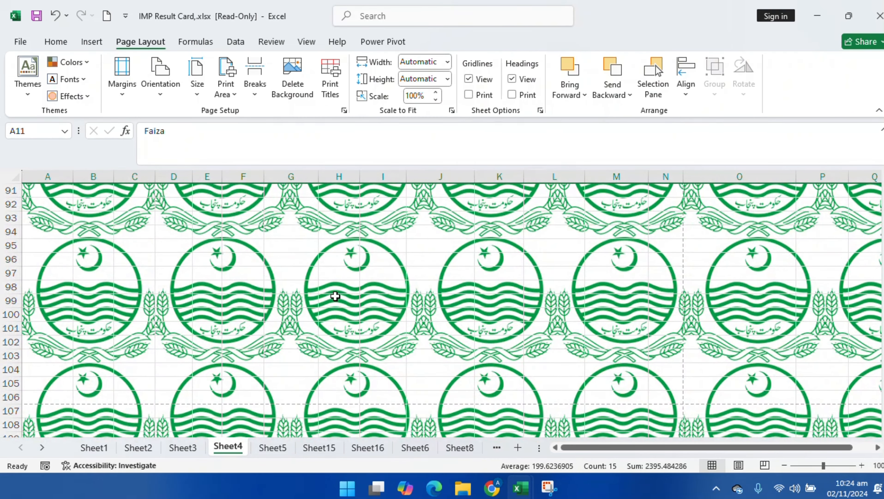
# Step: Try selecting cells over the background, including B93:H94, and delete the background picture from Sheet4
pyautogui.moveTo(290, 272); pyautogui.dragTo(425, 332)
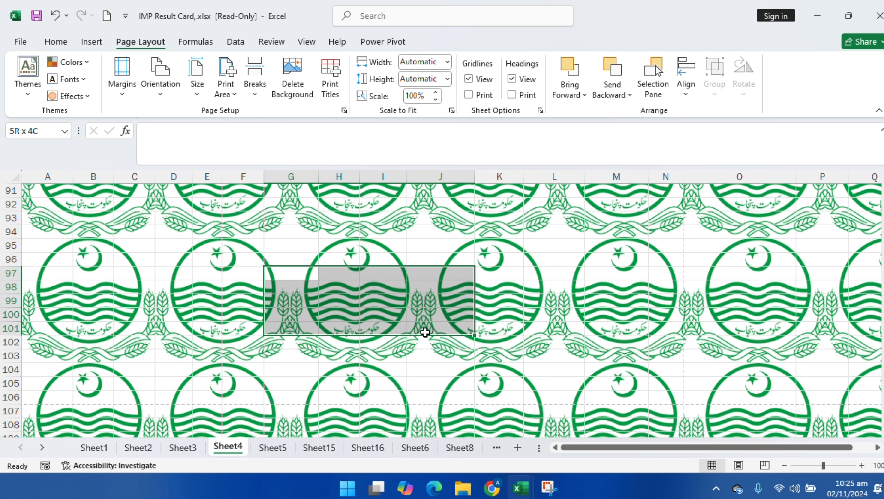
pyautogui.click(388, 205)
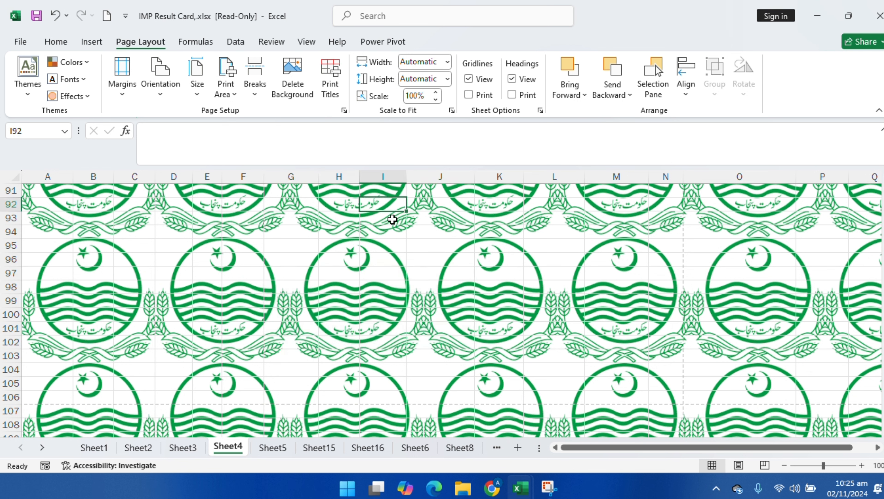
pyautogui.click(382, 231)
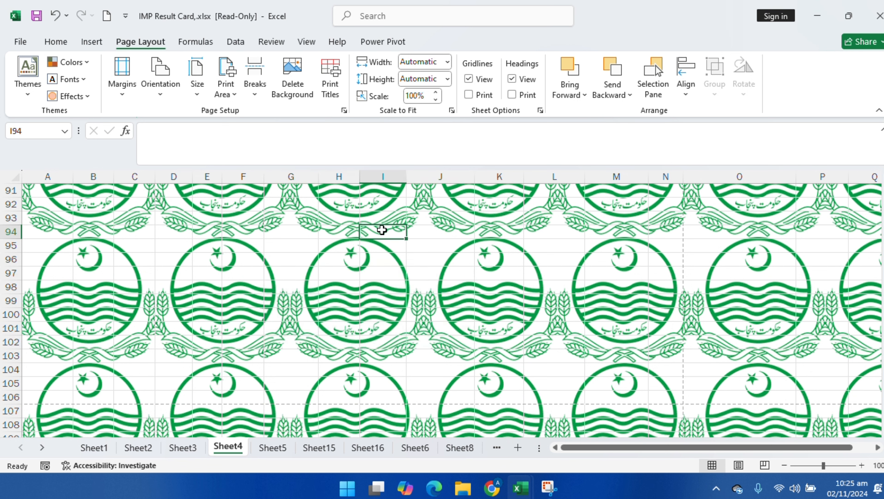
pyautogui.moveTo(100, 218); pyautogui.dragTo(328, 229)
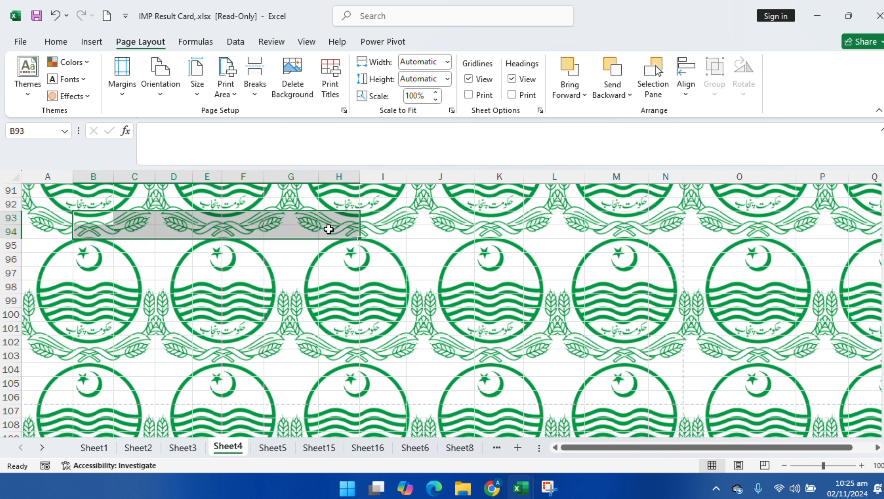
pyautogui.click(308, 79)
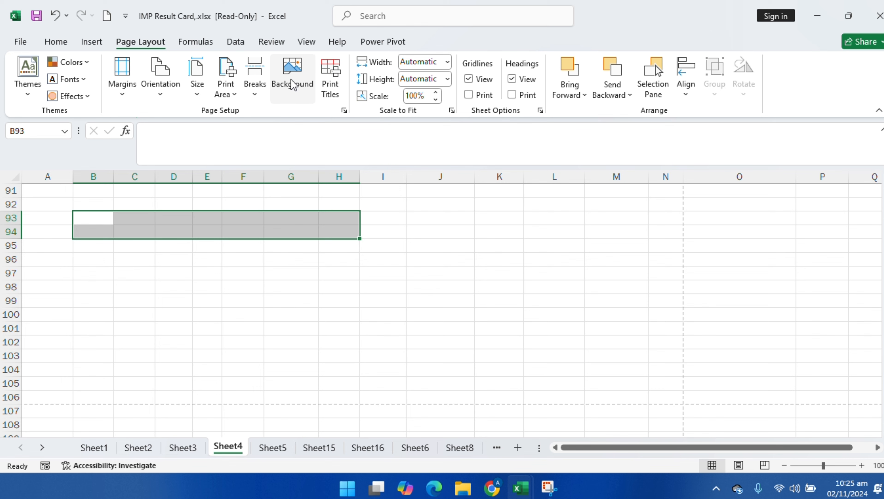
pyautogui.scroll(20, 150, 227)
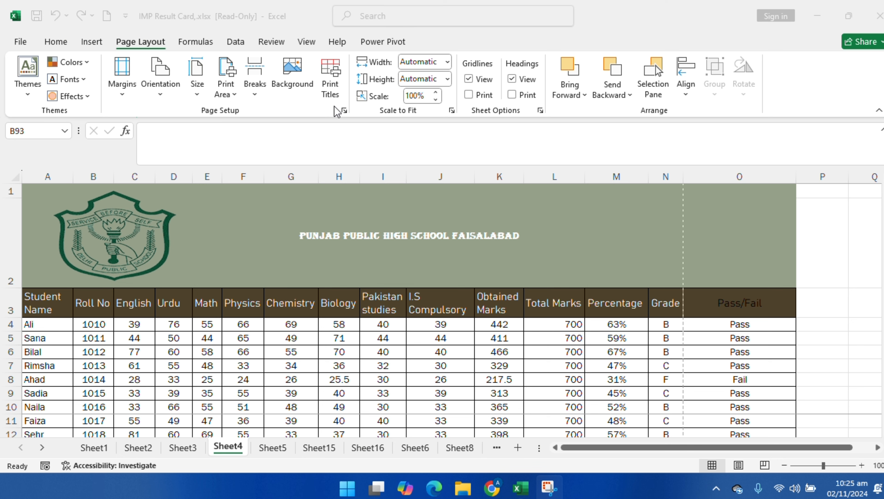
# Step: View the print titles and page order options in the Sheet settings of Page Setup and close the dialog
pyautogui.click(327, 76)
pyautogui.click(329, 81)
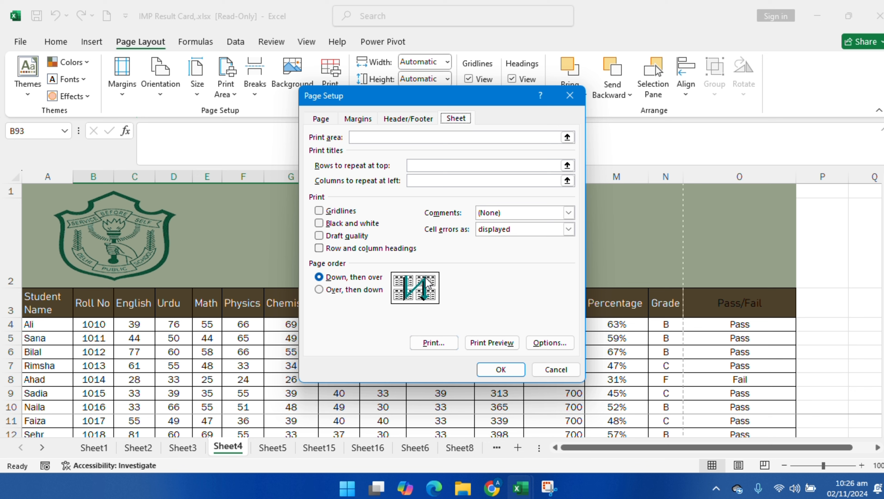
pyautogui.click(501, 369)
# Step: Look through the marks table rows, check pages 1 and 2 in the print preview and return to the worksheet
pyautogui.scroll(-4, 152, 371)
pyautogui.scroll(3, 58, 342)
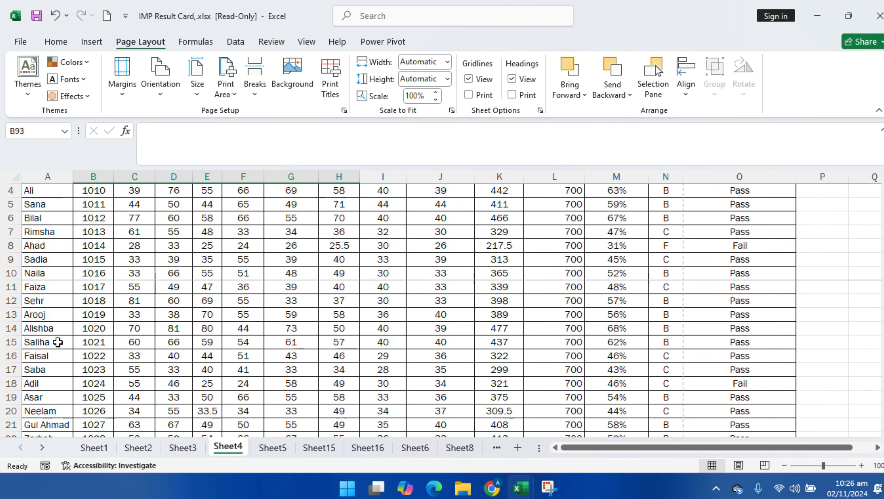
pyautogui.scroll(2, 58, 342)
pyautogui.hotkey('ctrl', 'p')
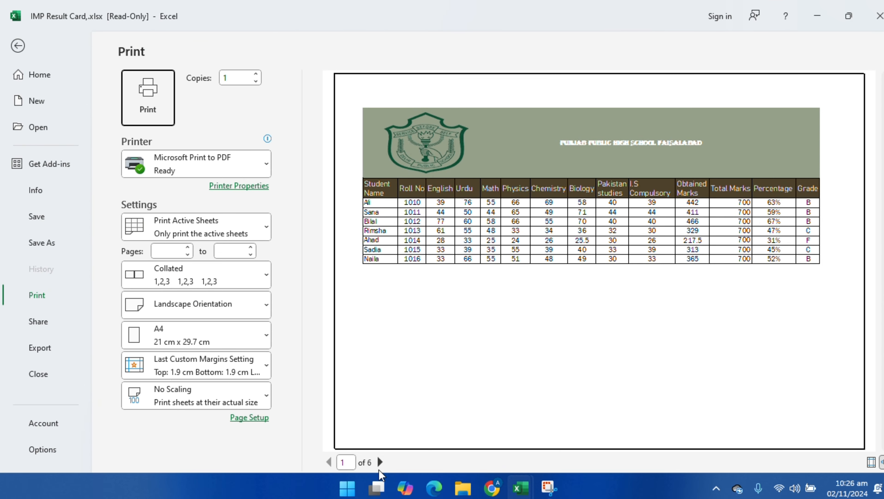
pyautogui.click(381, 462)
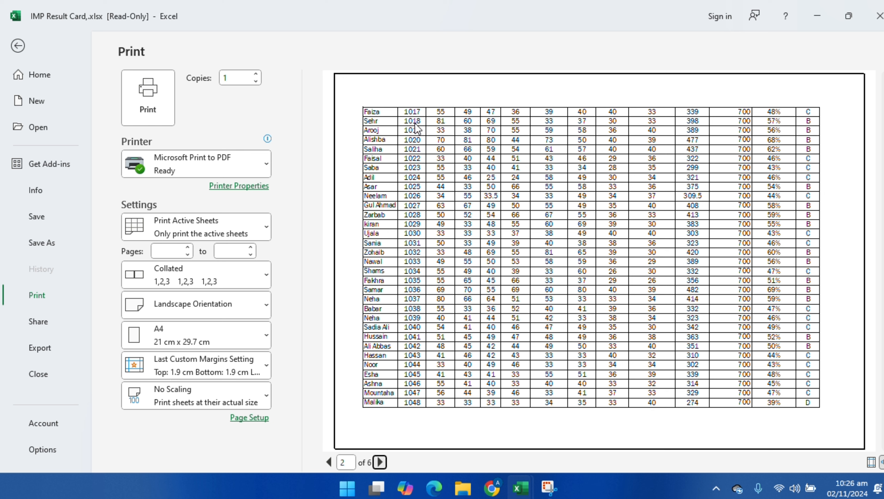
pyautogui.click(18, 46)
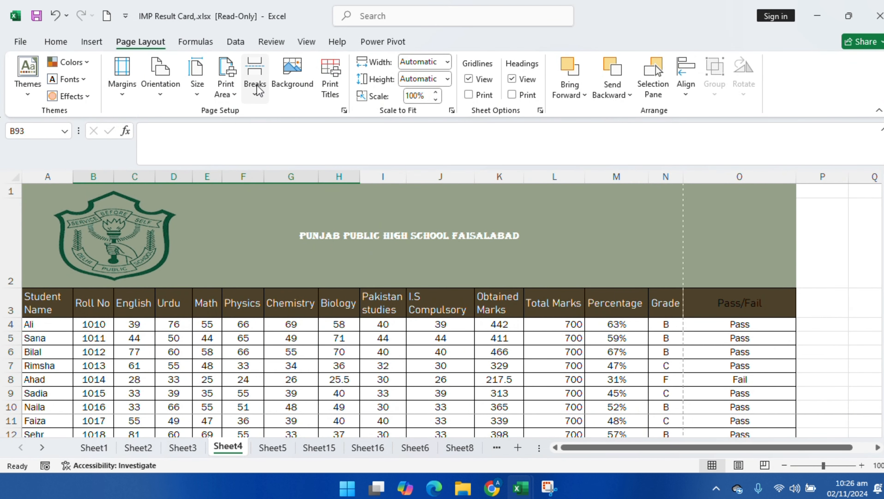
# Step: Set the page order of Sheet4 to Over, then down in the page setup
pyautogui.click(329, 85)
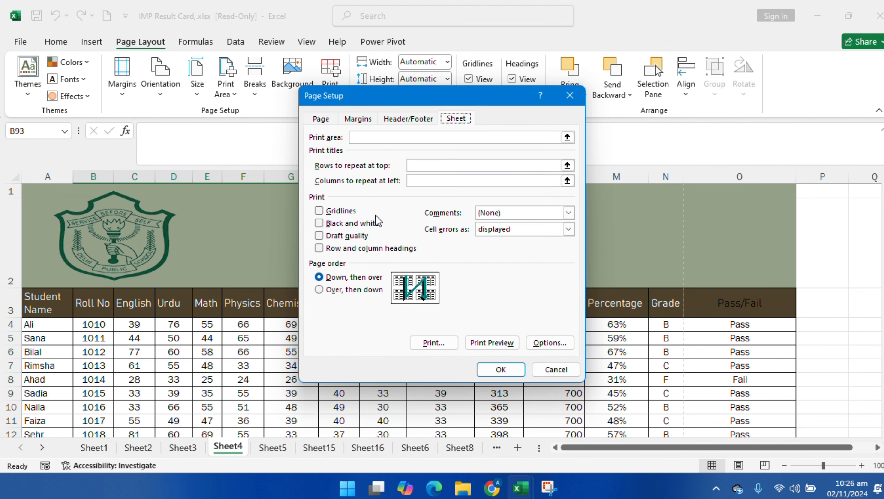
pyautogui.click(322, 290)
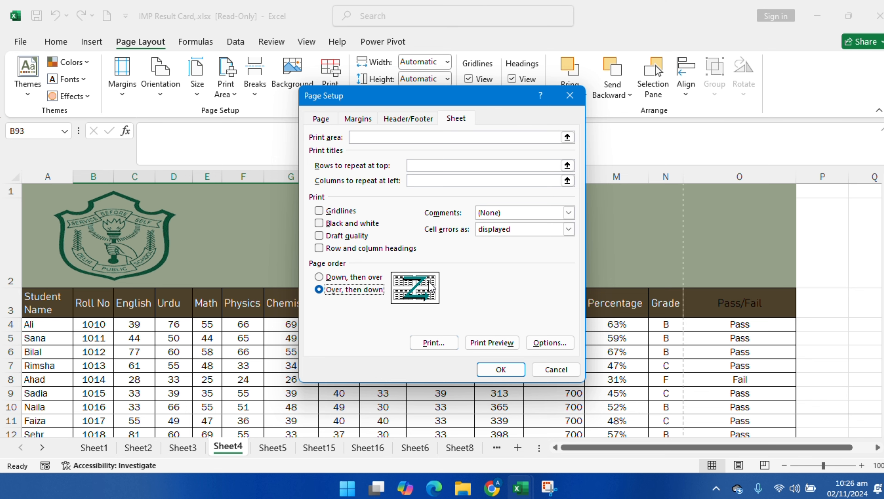
pyautogui.click(500, 369)
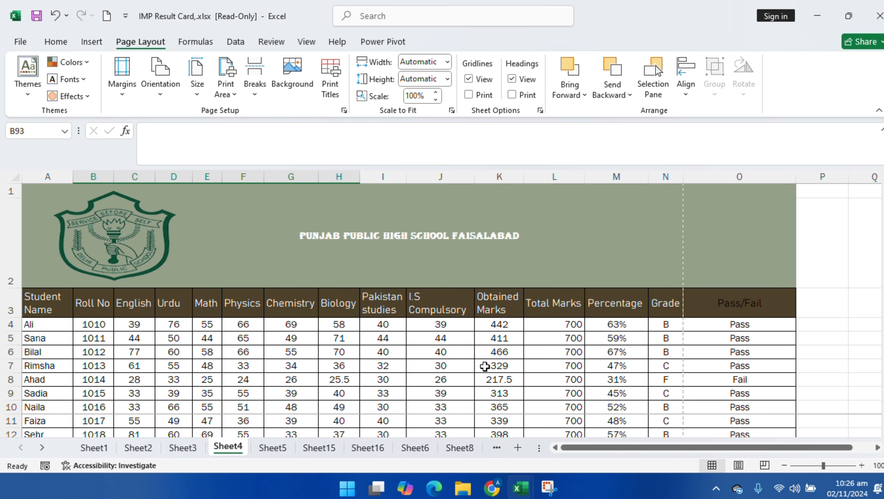
# Step: Check the first page of Sheet4 in the print preview with the new page order and return to the worksheet
pyautogui.hotkey('ctrl', 'p')
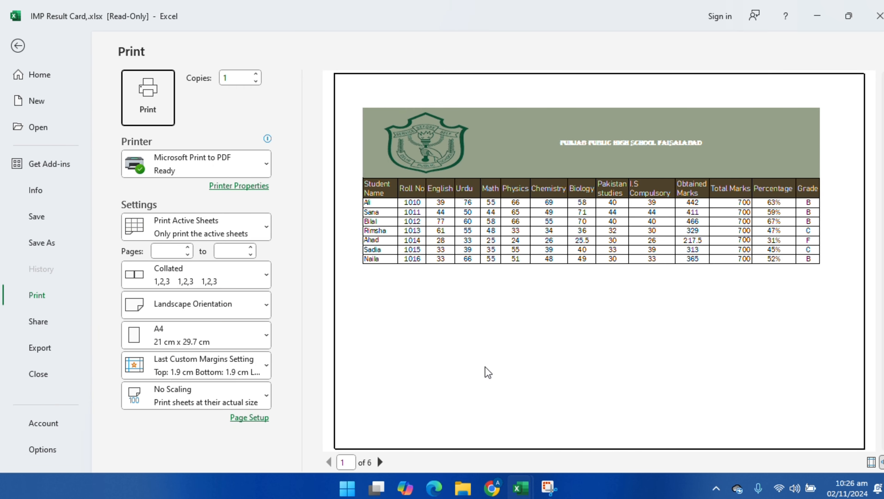
pyautogui.click(20, 46)
pyautogui.scroll(-3, 381, 332)
pyautogui.scroll(3, 358, 312)
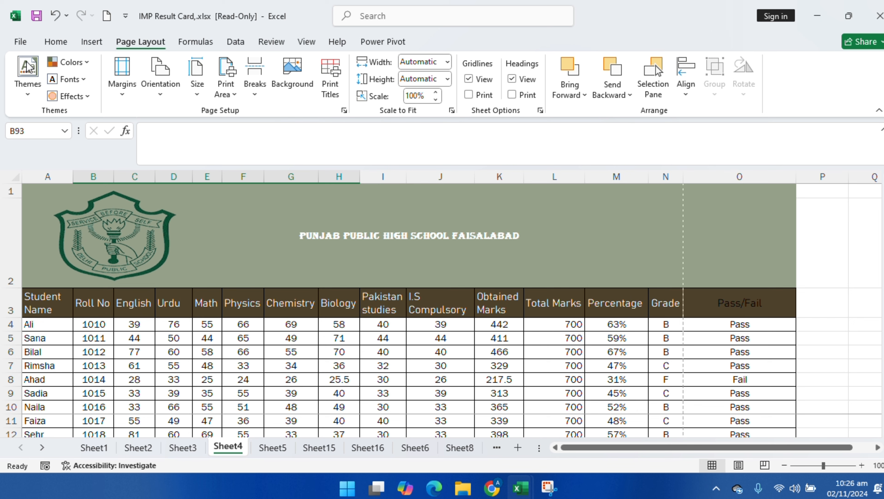
# Step: Switch past Sheet5 to Sheet15 and examine both of its pages in the print preview
pyautogui.click(276, 454)
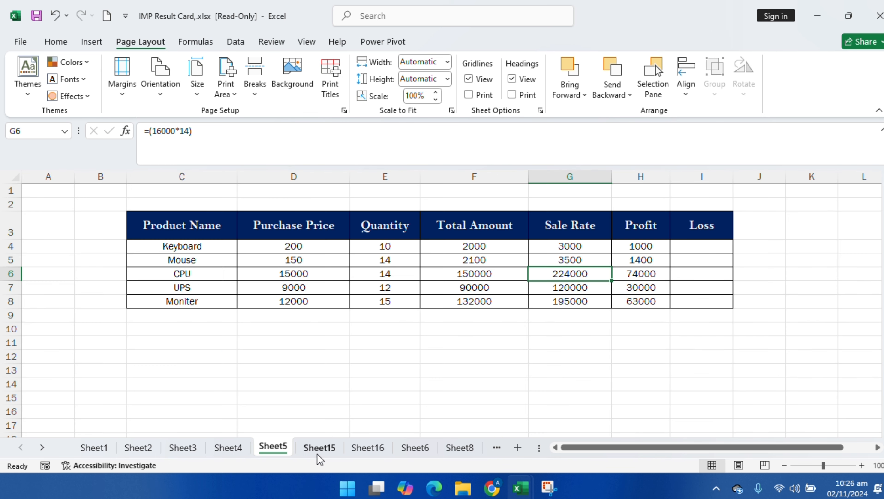
pyautogui.click(321, 448)
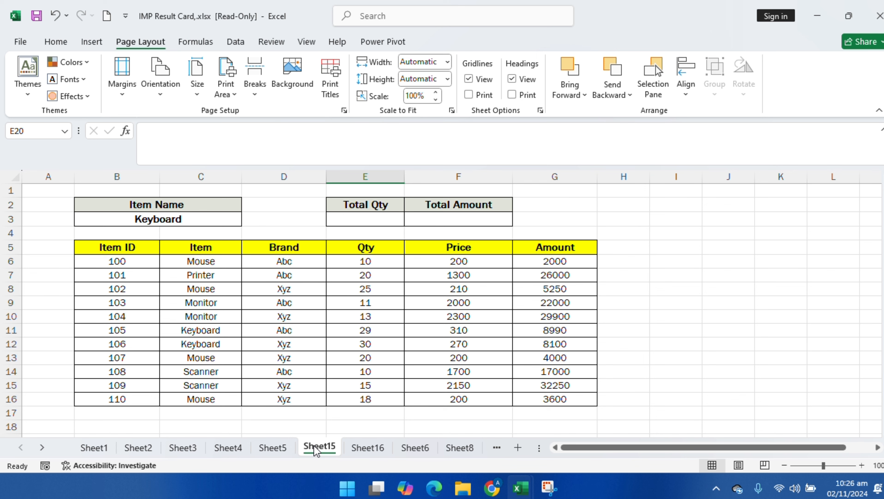
pyautogui.hotkey('ctrl', 'p')
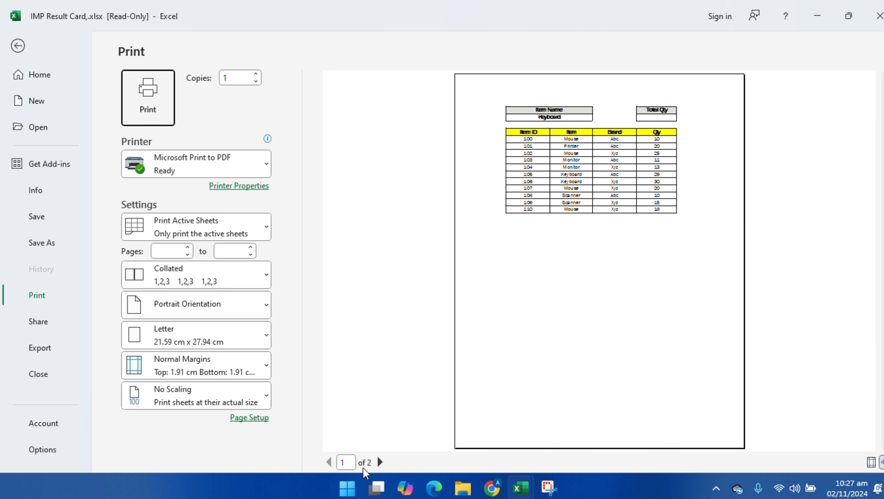
pyautogui.click(378, 463)
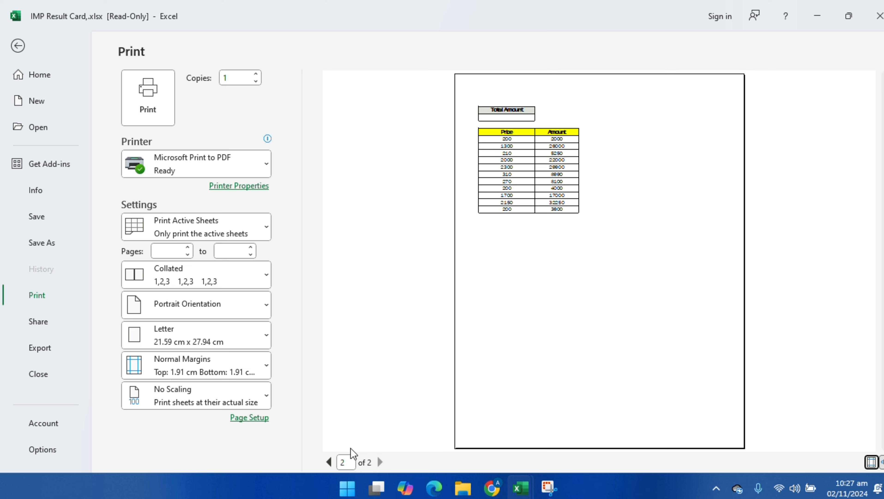
# Step: Compare pages 1 and 2 of Sheet15 in the print preview again and return to the worksheet
pyautogui.click(328, 463)
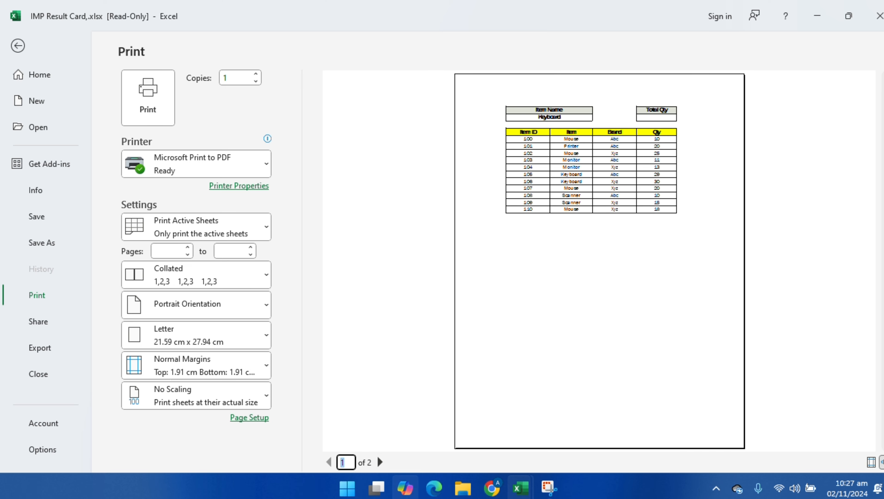
pyautogui.click(380, 462)
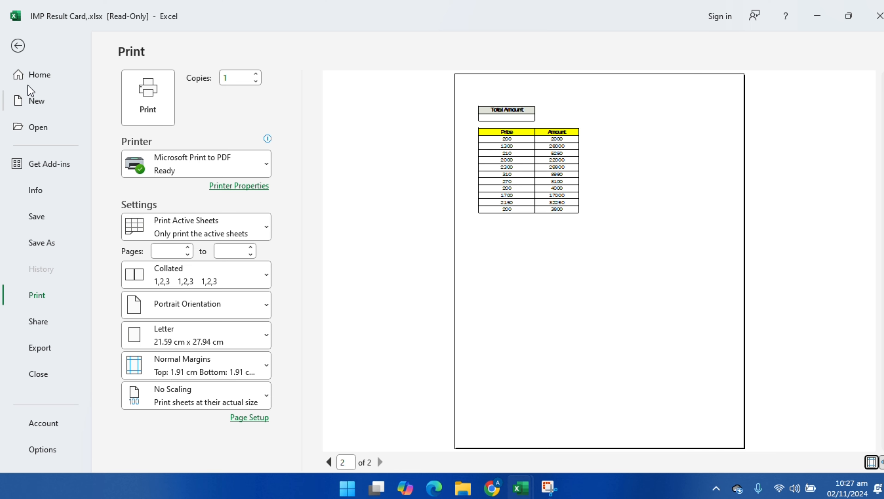
pyautogui.click(18, 45)
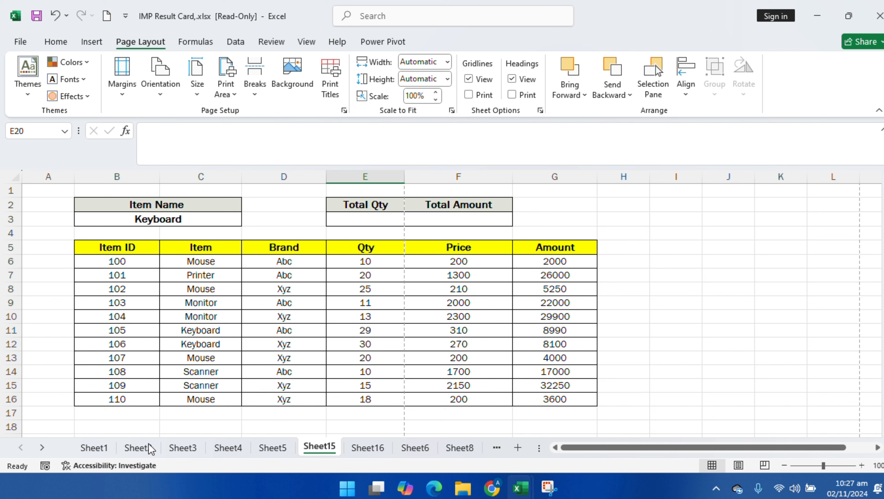
# Step: Look through the daily wages table in Sheet2, check both of its pages in the print preview and return to the worksheet
pyautogui.click(137, 448)
pyautogui.scroll(-6, 389, 377)
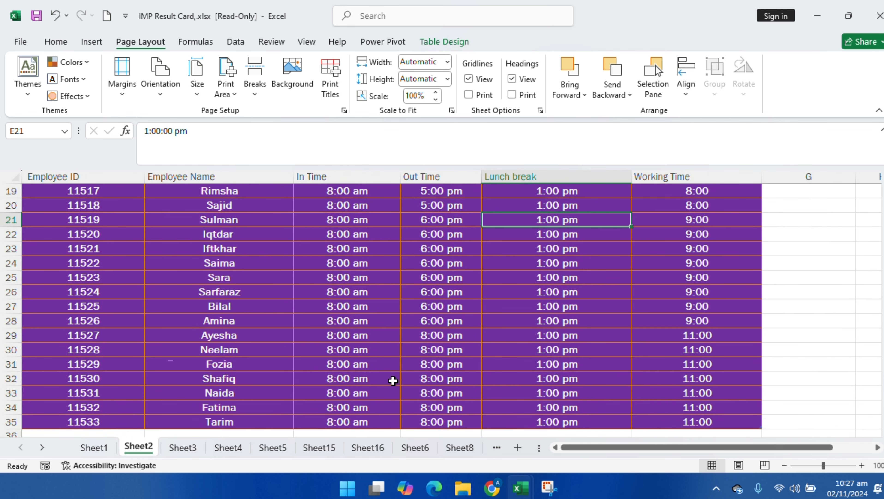
pyautogui.scroll(6, 389, 377)
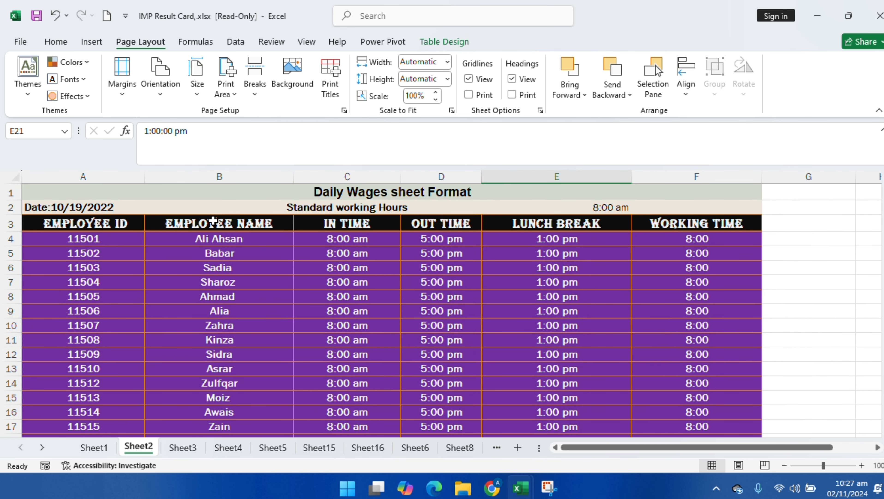
pyautogui.hotkey('ctrl', 'p')
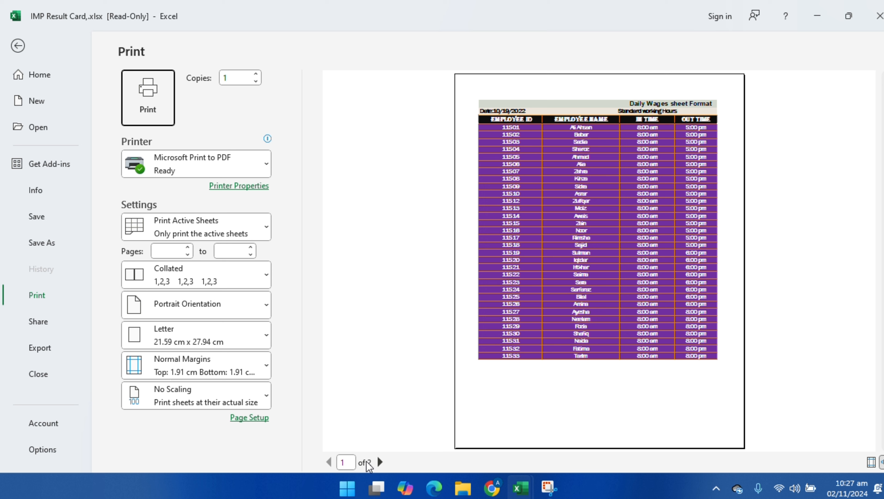
pyautogui.click(380, 461)
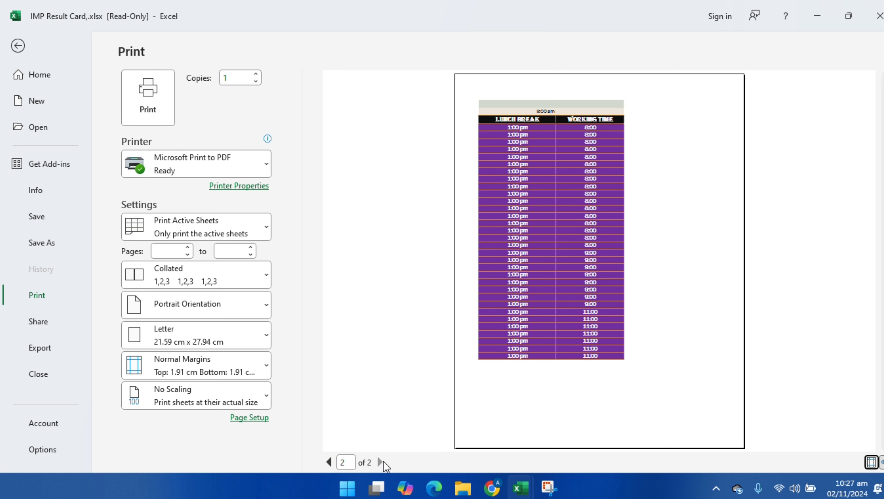
pyautogui.click(328, 462)
pyautogui.click(17, 49)
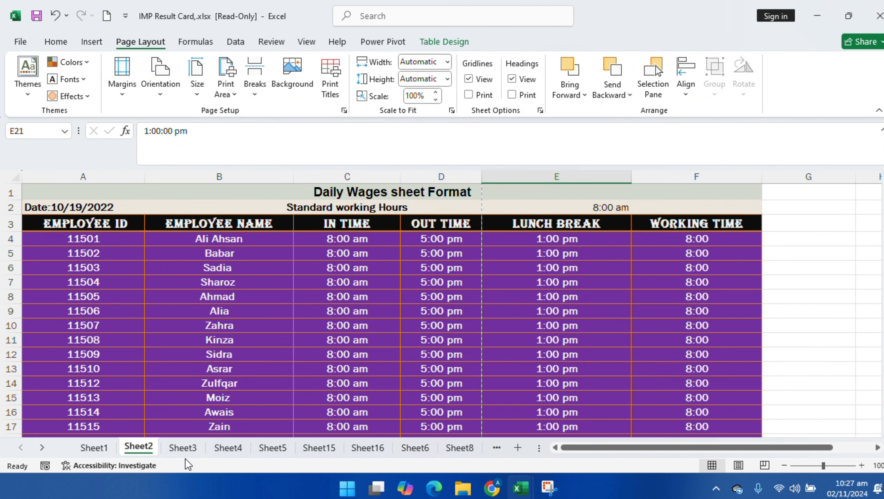
# Step: Browse the workbook's sheets from Sheet1 through to Sheet8 to find a larger table for the page order example
pyautogui.click(183, 449)
pyautogui.click(92, 447)
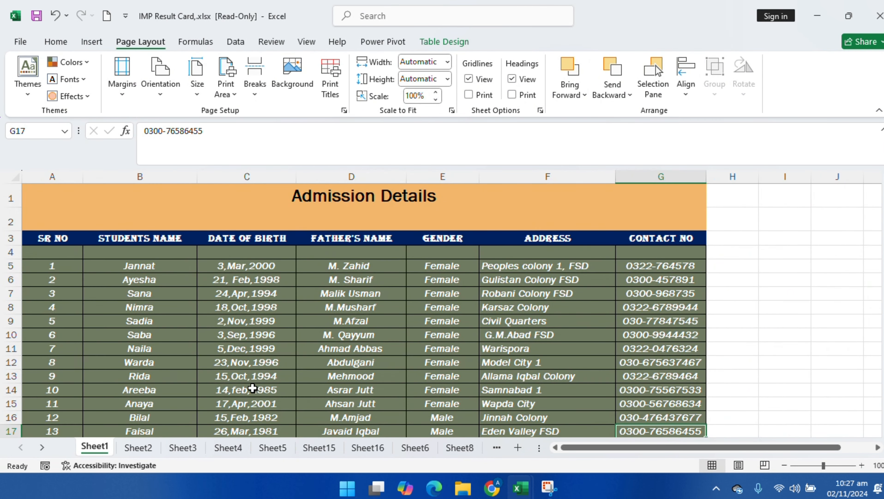
pyautogui.scroll(-6, 385, 353)
pyautogui.scroll(6, 366, 346)
pyautogui.click(183, 447)
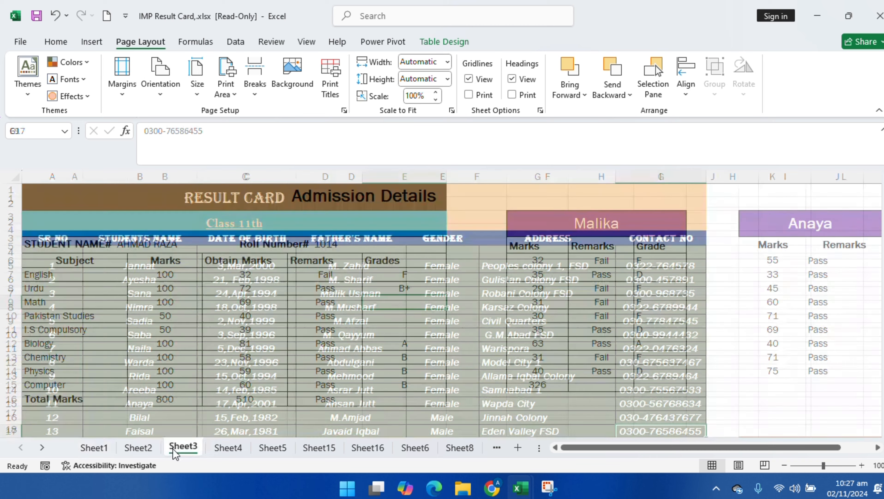
pyautogui.click(229, 447)
pyautogui.click(272, 448)
pyautogui.click(318, 447)
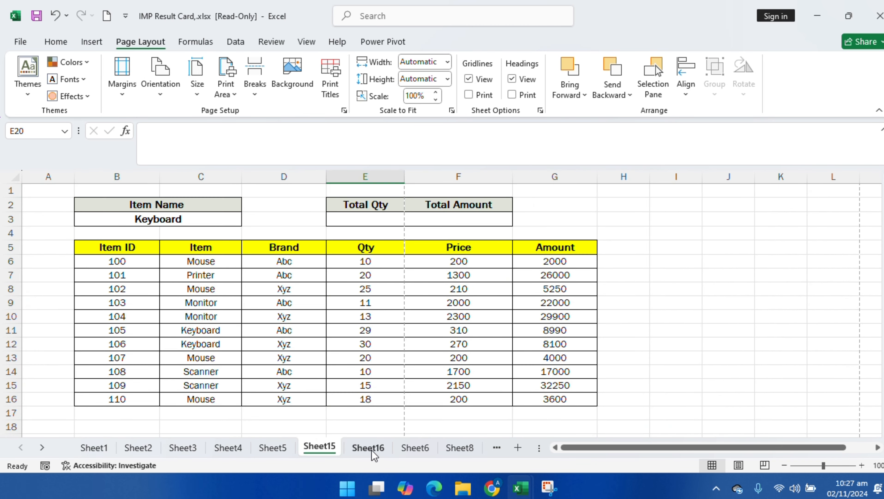
pyautogui.click(368, 448)
pyautogui.click(415, 448)
pyautogui.click(460, 447)
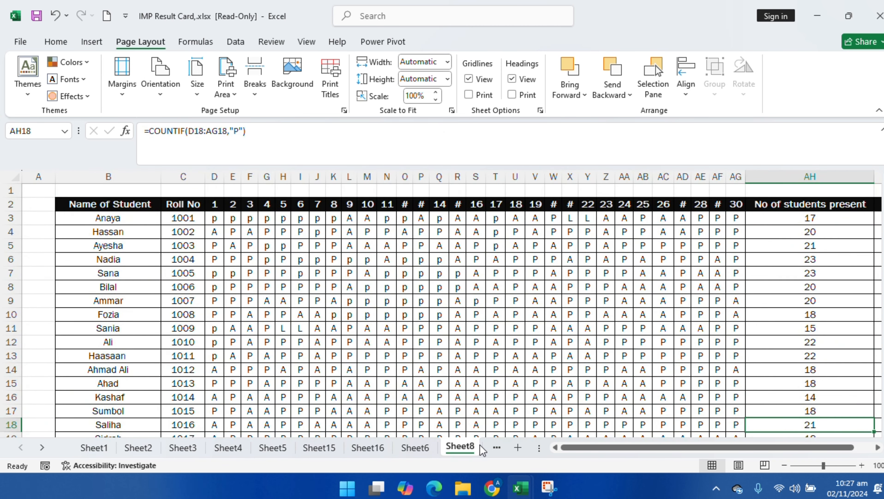
# Step: Look through the attendance table in Sheet8, examine its three pages in the print preview and return to the worksheet
pyautogui.scroll(-5, 243, 276)
pyautogui.scroll(5, 264, 311)
pyautogui.hotkey('ctrl', 'p')
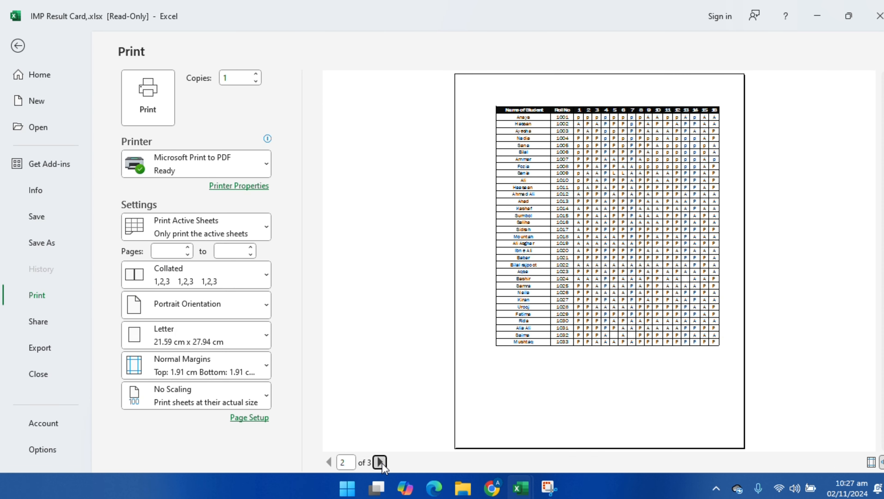
pyautogui.click(380, 462)
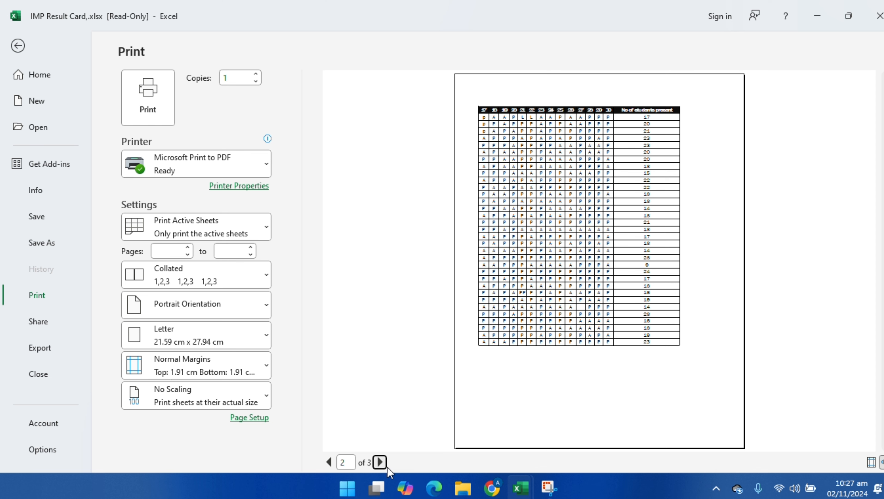
pyautogui.click(381, 462)
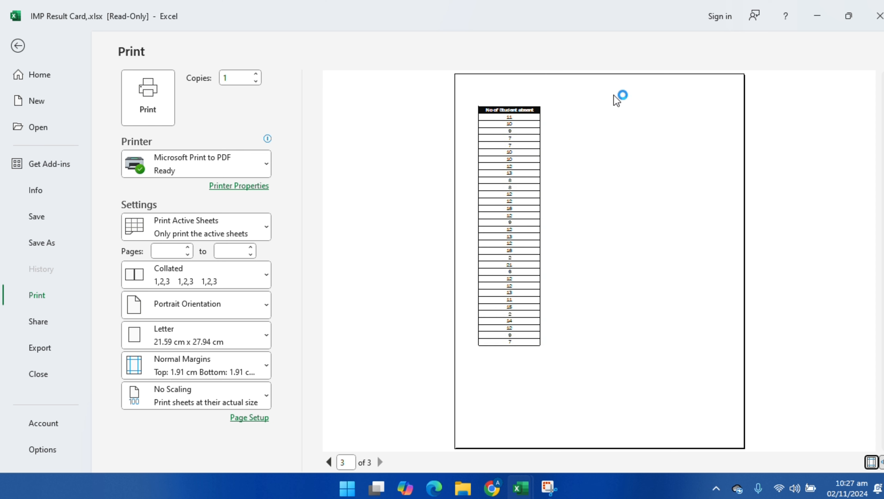
pyautogui.click(18, 45)
# Step: Examine the attendance rows and page break lines in Sheet8 down past the end of the table
pyautogui.scroll(-5, 307, 374)
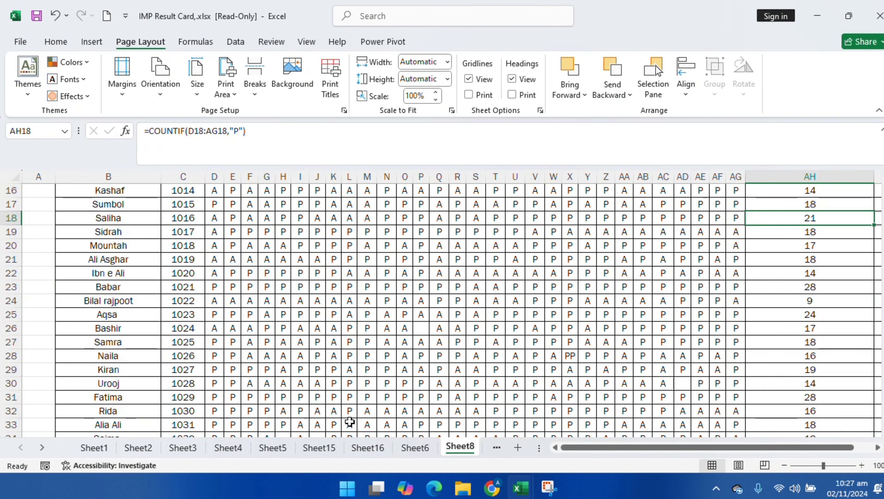
pyautogui.scroll(4, 306, 375)
pyautogui.scroll(1, 287, 375)
pyautogui.scroll(-6, 244, 378)
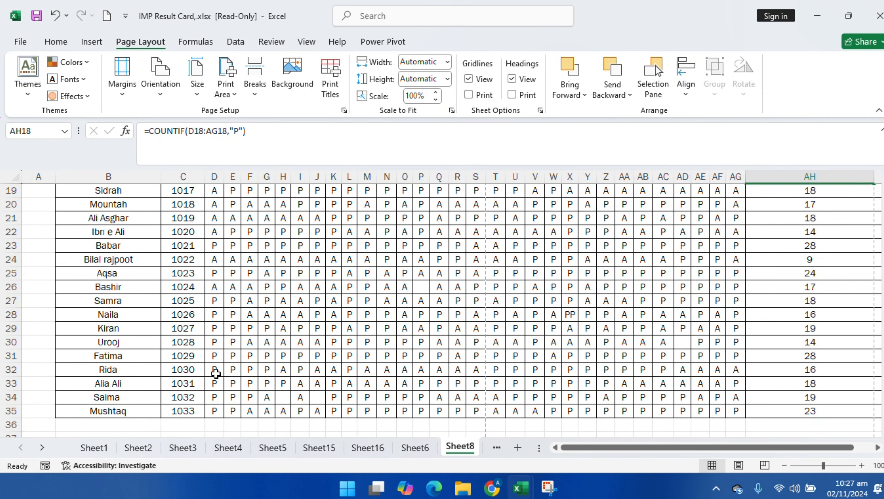
pyautogui.scroll(-3, 233, 369)
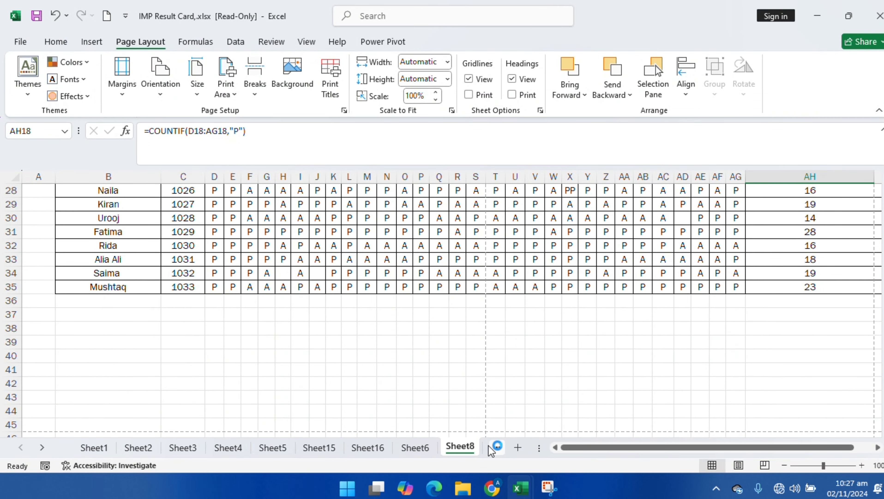
# Step: Switch to Sheet7, look through the order records and select cell E9 to clear the table selection
pyautogui.click(497, 448)
pyautogui.click(465, 447)
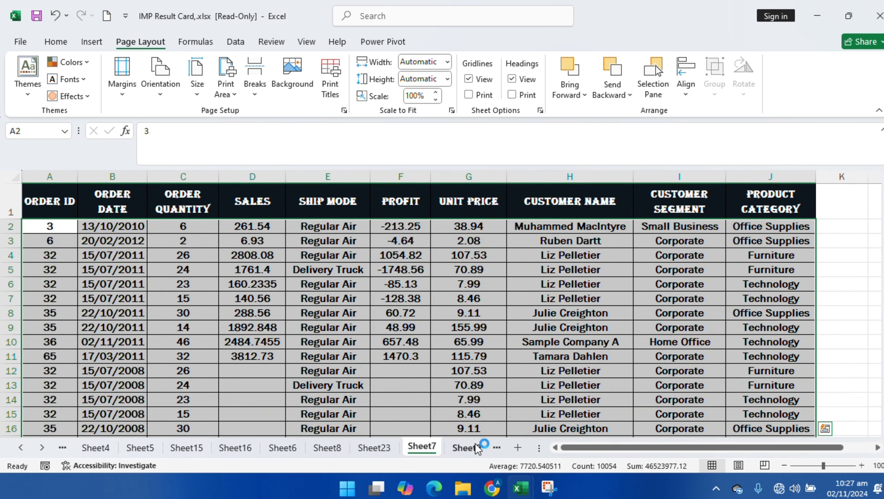
pyautogui.scroll(-20, 369, 392)
pyautogui.scroll(20, 369, 392)
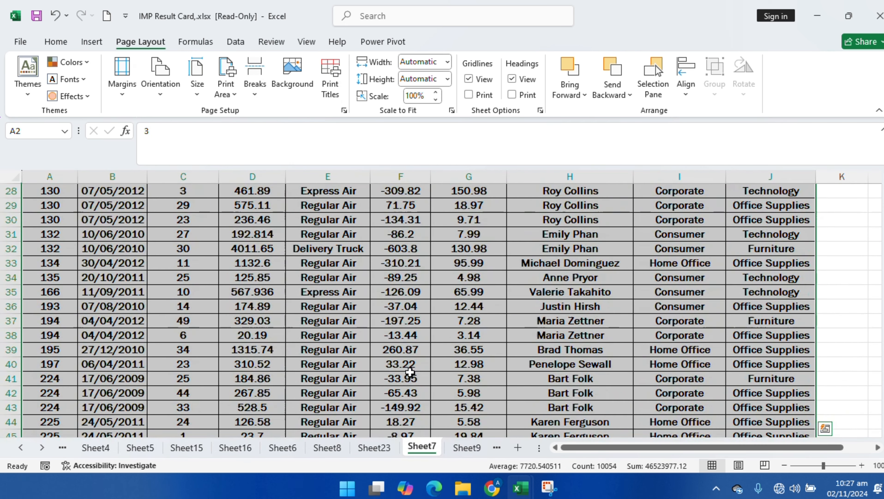
pyautogui.click(344, 331)
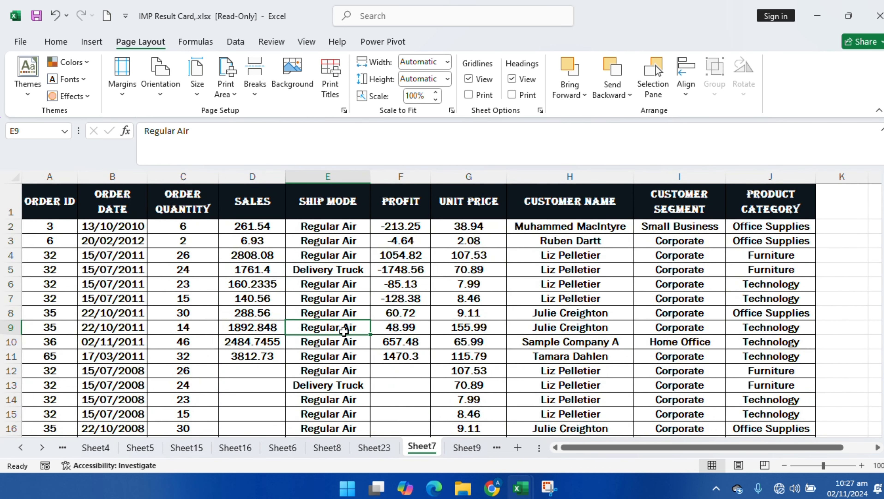
# Step: Page through the Sheet7 print preview up to page 14, step back to page 11 and return to the worksheet
pyautogui.hotkey('ctrl', 'p')
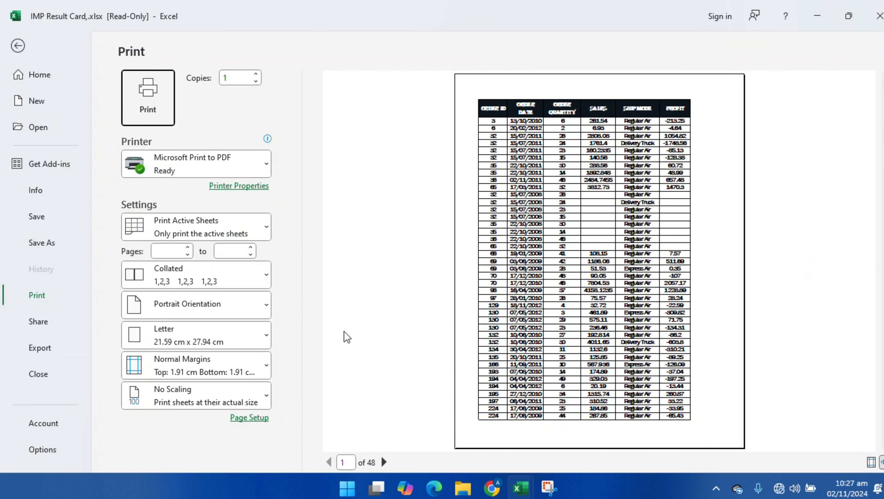
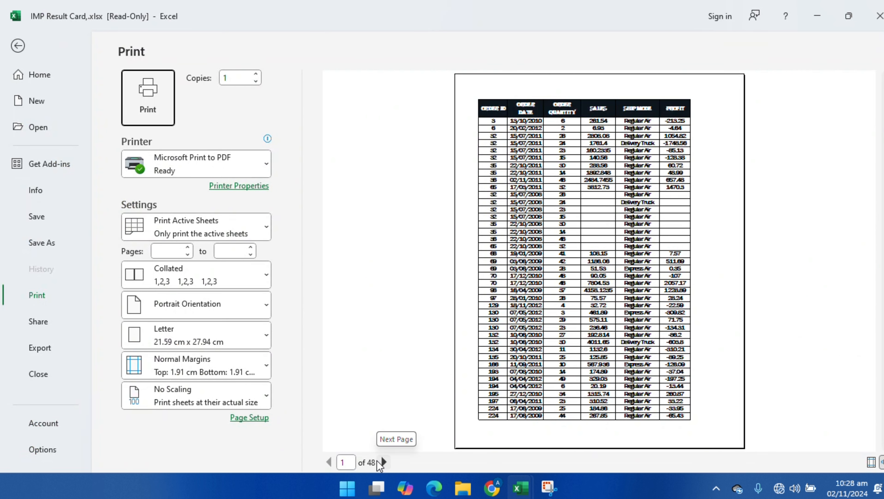
pyautogui.click(328, 458)
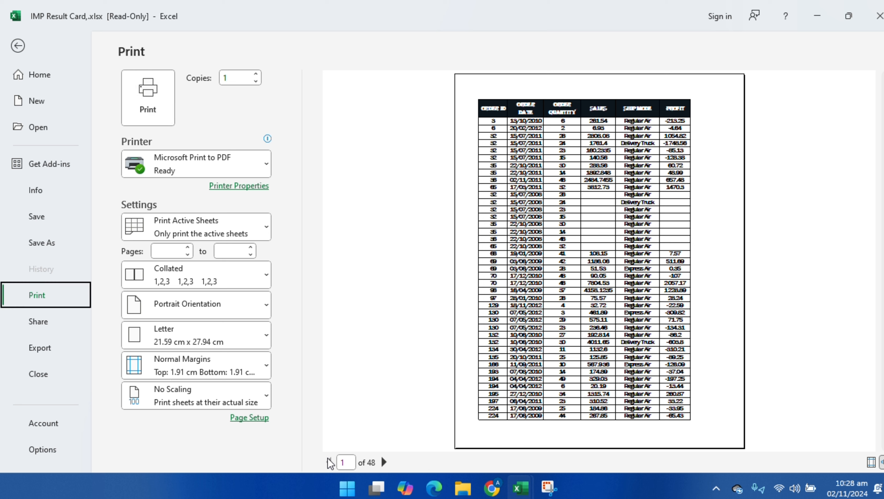
pyautogui.click(384, 462)
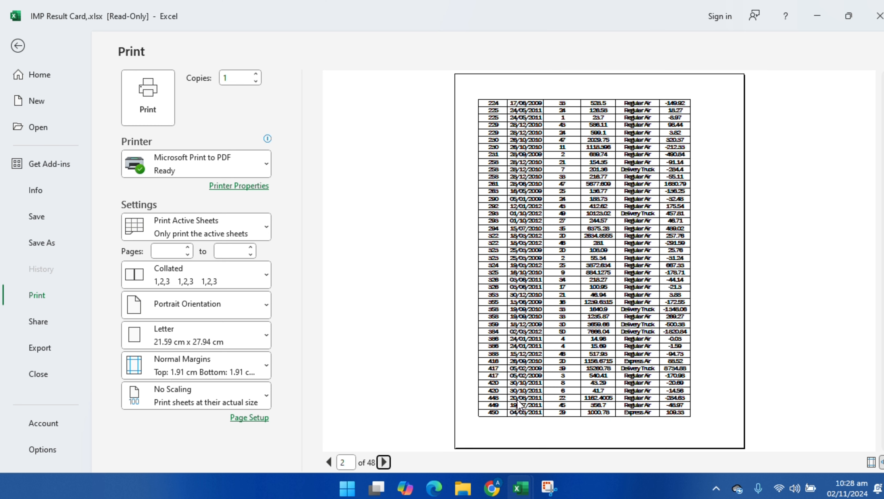
pyautogui.click(384, 462)
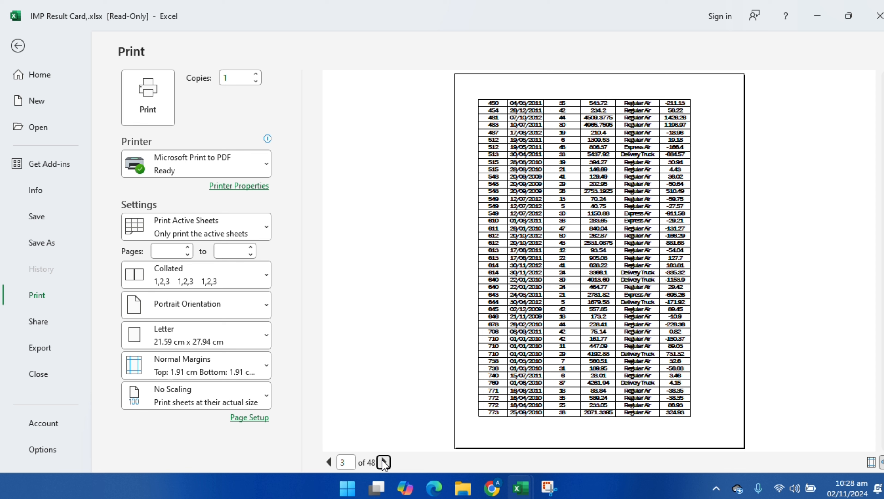
pyautogui.click(384, 462)
pyautogui.click(384, 462)
pyautogui.click(384, 462)
pyautogui.click(384, 461)
pyautogui.click(383, 462)
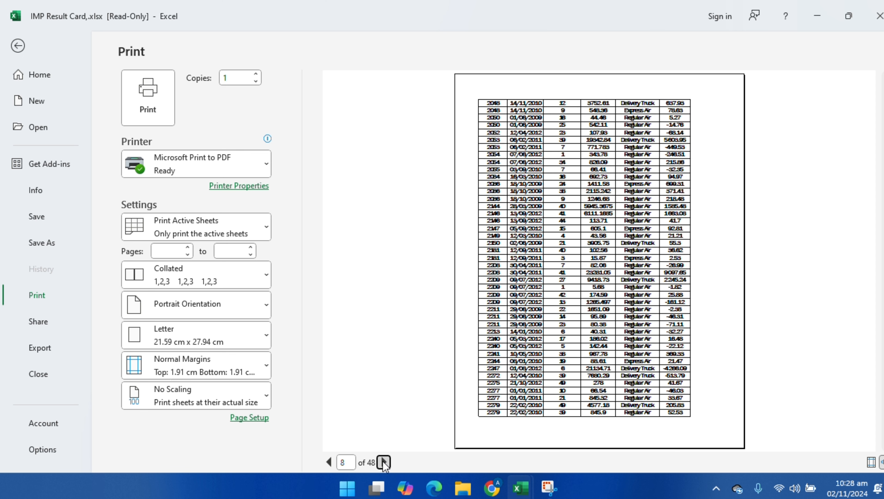
pyautogui.click(383, 462)
pyautogui.click(384, 461)
pyautogui.click(385, 461)
pyautogui.click(384, 460)
pyautogui.click(384, 460)
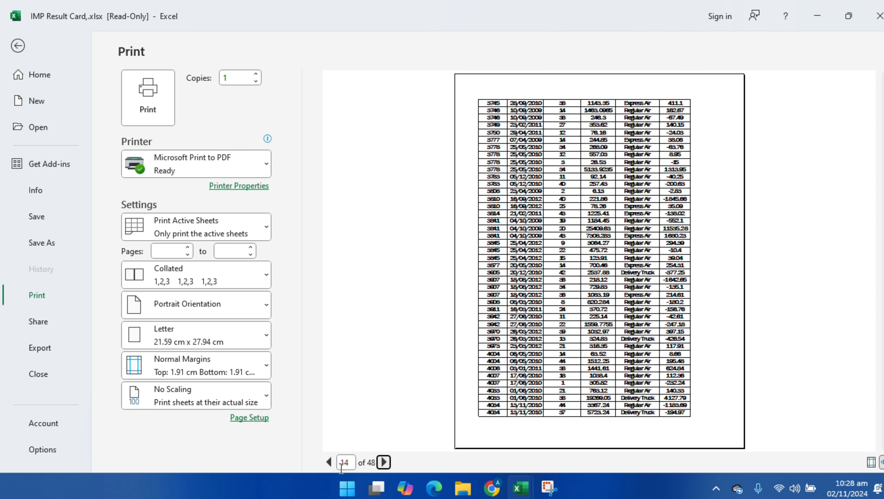
pyautogui.click(329, 462)
pyautogui.click(330, 461)
pyautogui.click(329, 461)
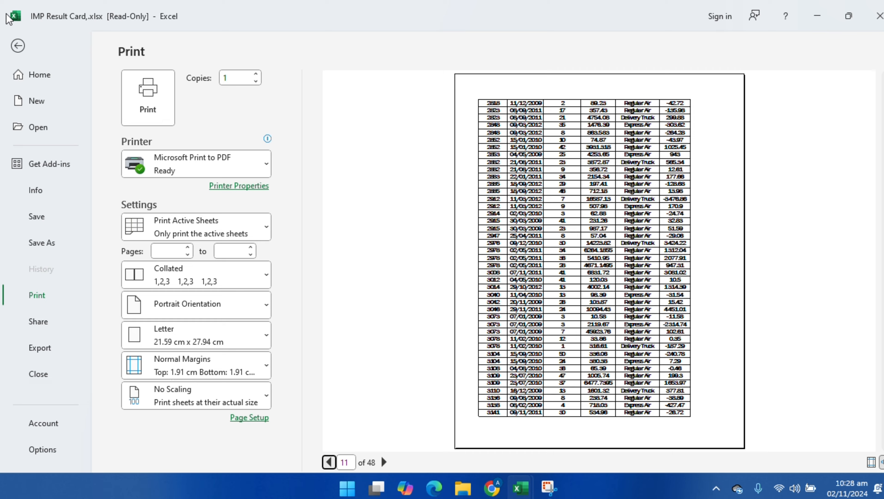
pyautogui.click(18, 46)
# Step: Set the page order of Sheet7 to Over, then down in the page setup
pyautogui.click(379, 226)
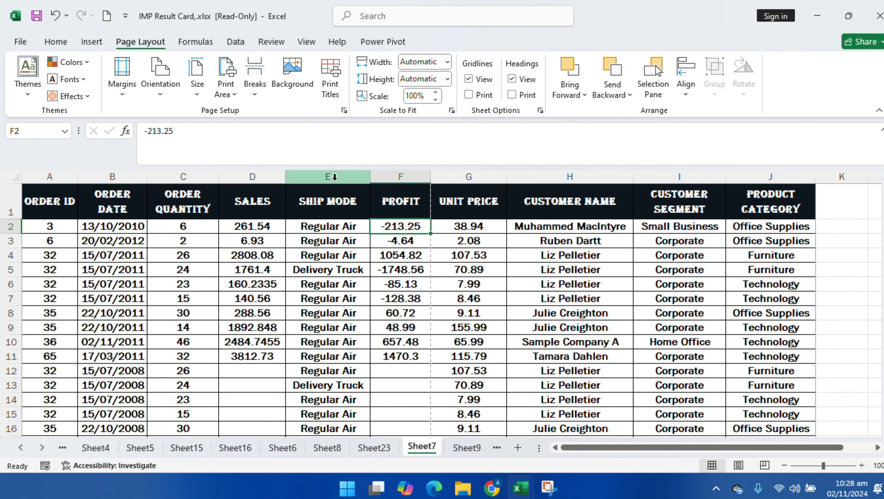
pyautogui.click(331, 83)
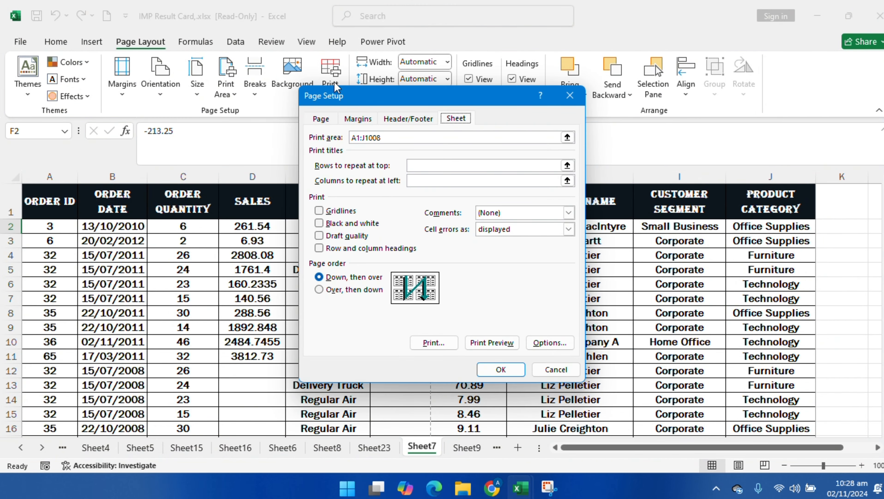
pyautogui.click(319, 290)
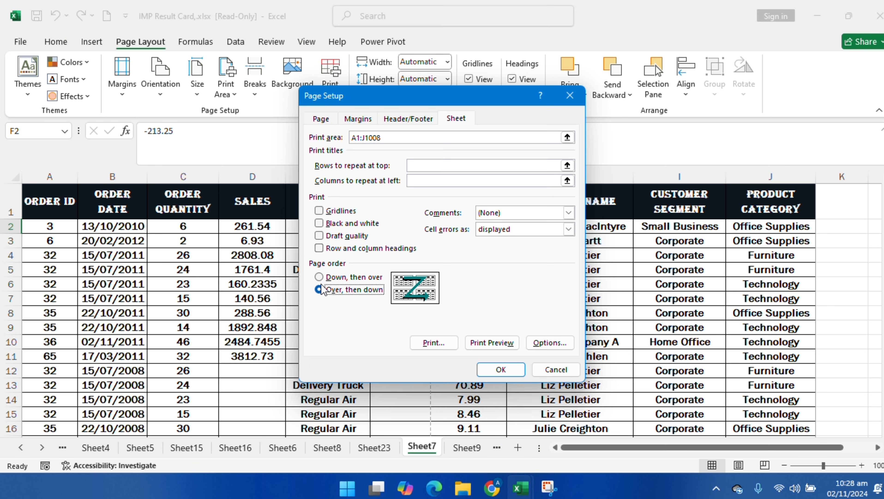
pyautogui.click(501, 369)
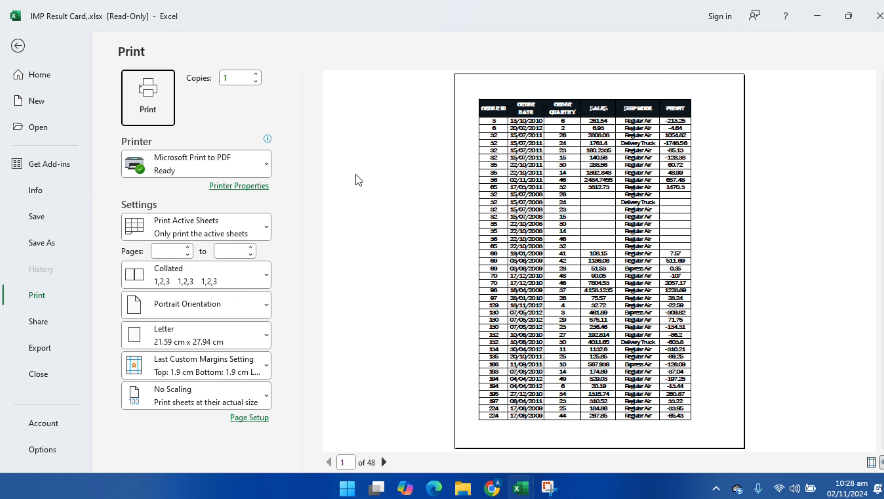
# Step: Page through the Sheet7 print preview to check the new page order, step back several pages and return to the worksheet
pyautogui.click(383, 462)
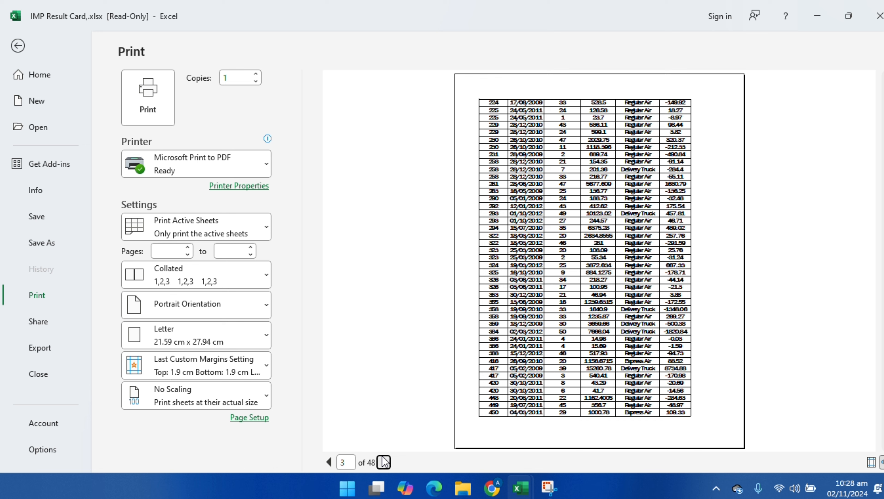
pyautogui.click(384, 462)
pyautogui.click(383, 462)
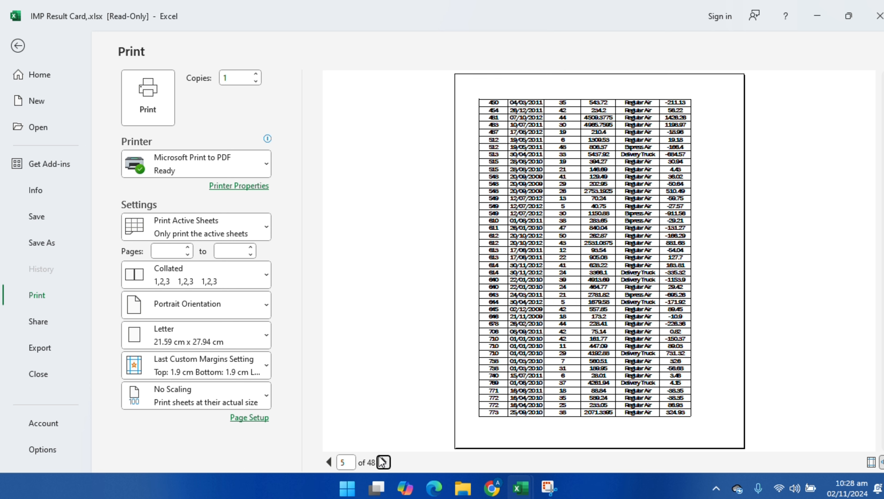
pyautogui.click(384, 462)
pyautogui.click(332, 462)
pyautogui.click(332, 462)
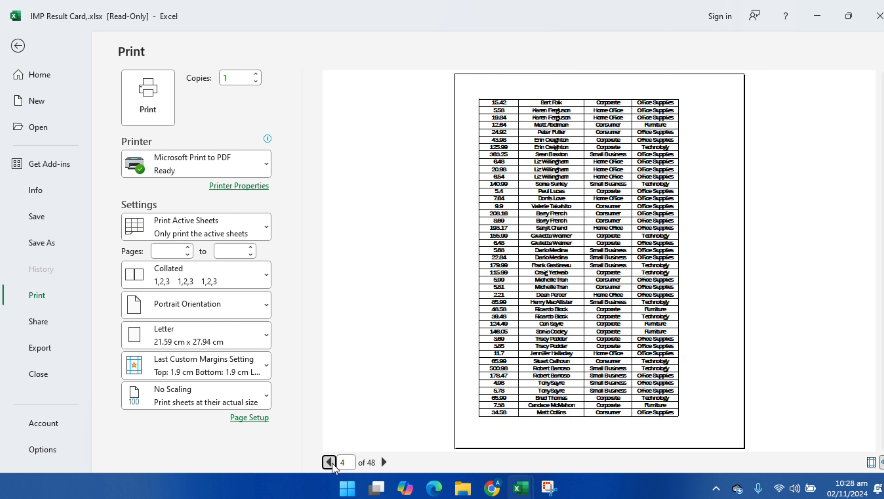
pyautogui.click(332, 463)
pyautogui.click(332, 462)
pyautogui.click(18, 46)
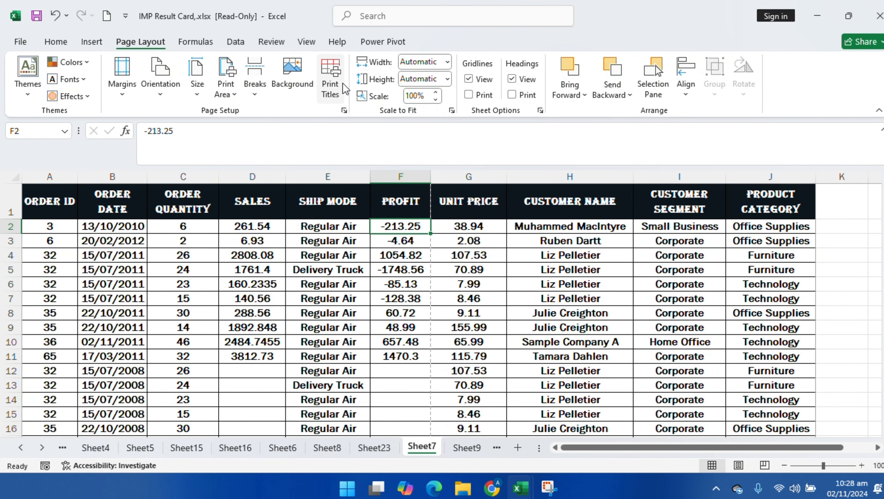
# Step: Switch to Sheet4, look through the student results table and check its print preview
pyautogui.click(447, 63)
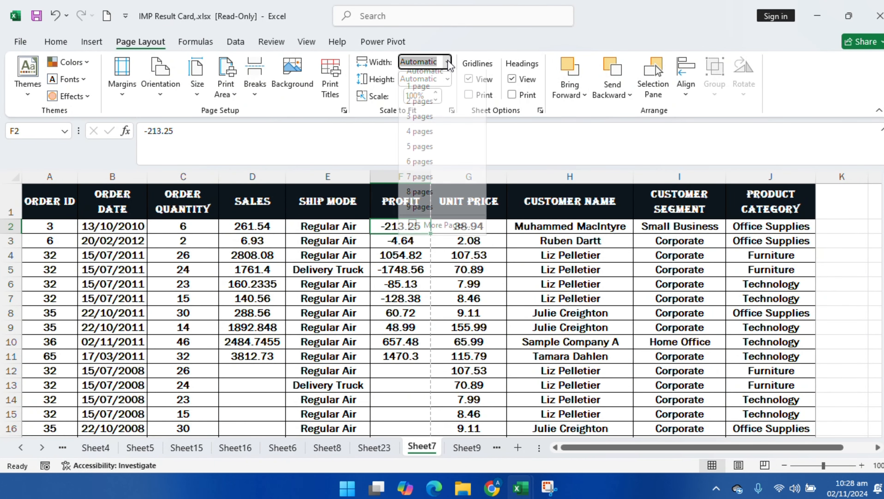
pyautogui.click(377, 343)
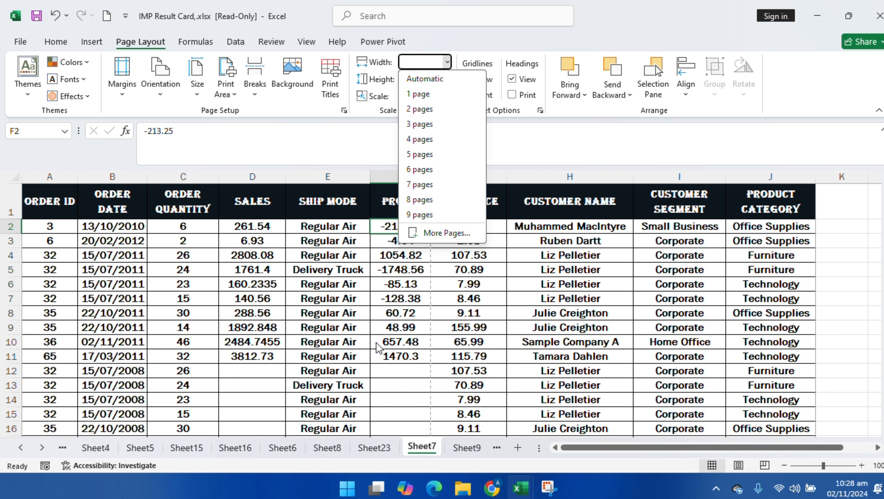
pyautogui.click(86, 449)
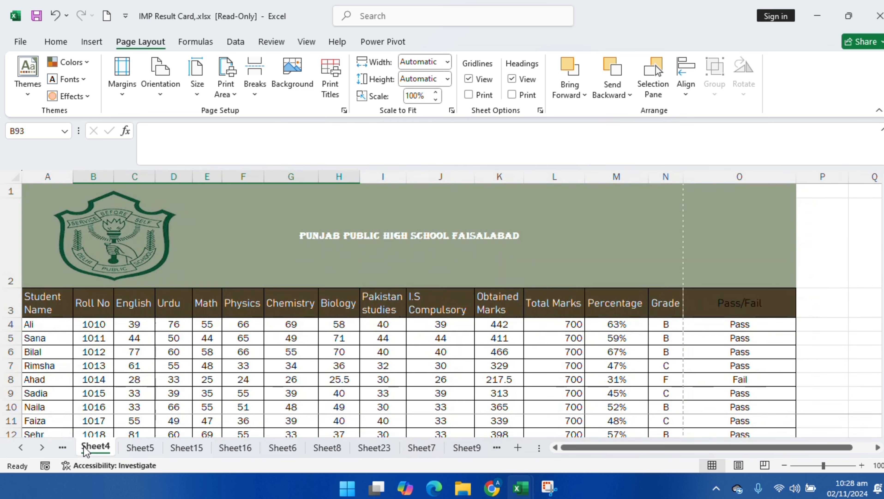
pyautogui.moveTo(55, 306); pyautogui.dragTo(513, 367)
pyautogui.click(662, 338)
pyautogui.scroll(-14, 314, 331)
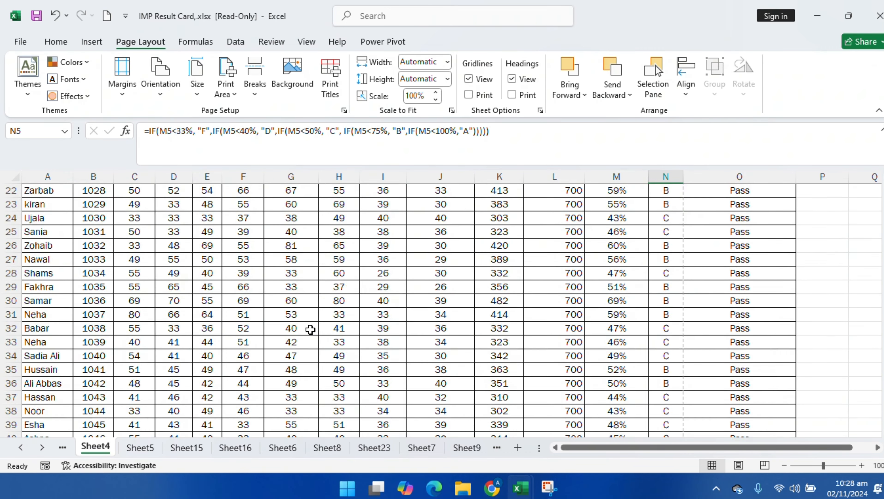
pyautogui.scroll(14, 321, 331)
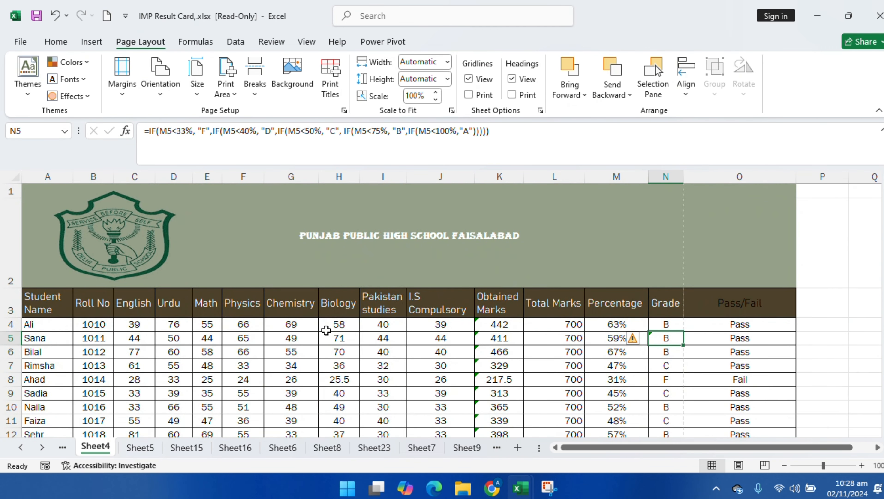
pyautogui.hotkey('ctrl', 'p')
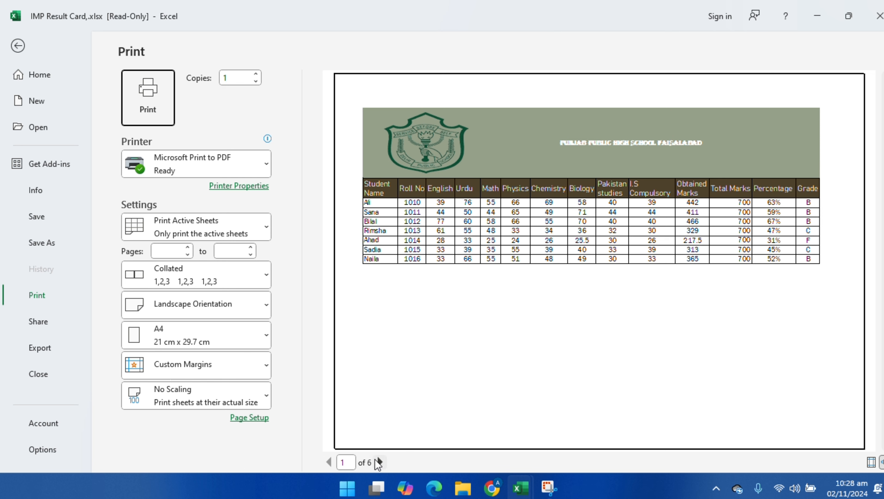
pyautogui.click(18, 46)
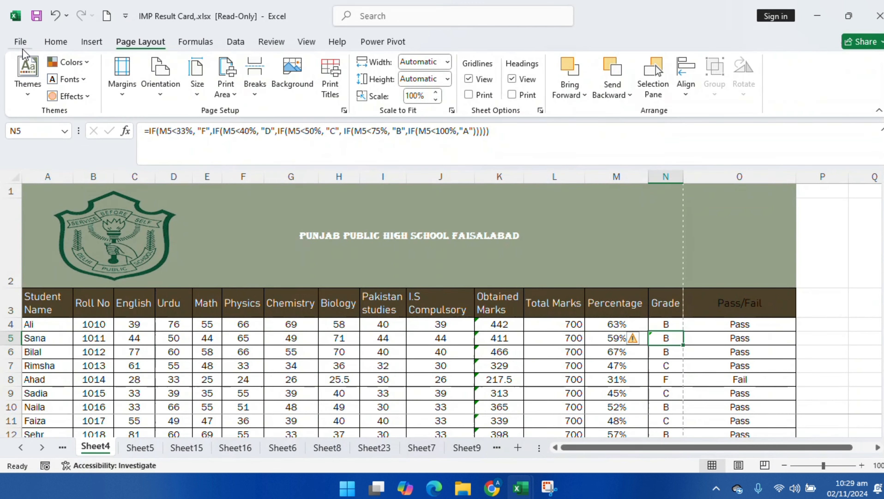
# Step: Reset all page breaks in Sheet4 and check the print preview
pyautogui.click(256, 90)
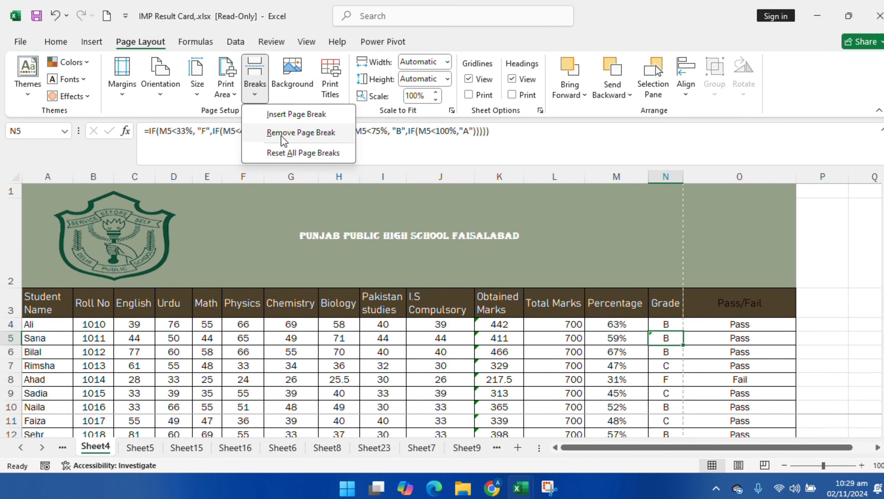
pyautogui.click(285, 154)
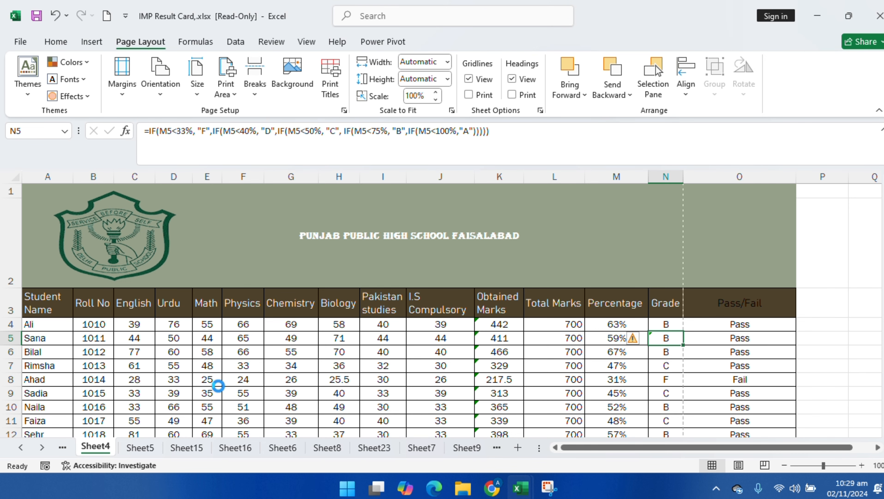
pyautogui.hotkey('ctrl', 'p')
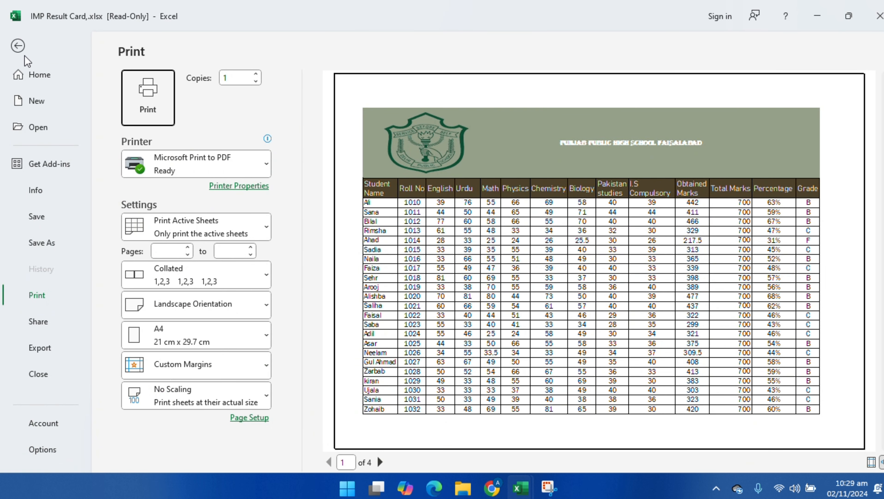
pyautogui.click(18, 50)
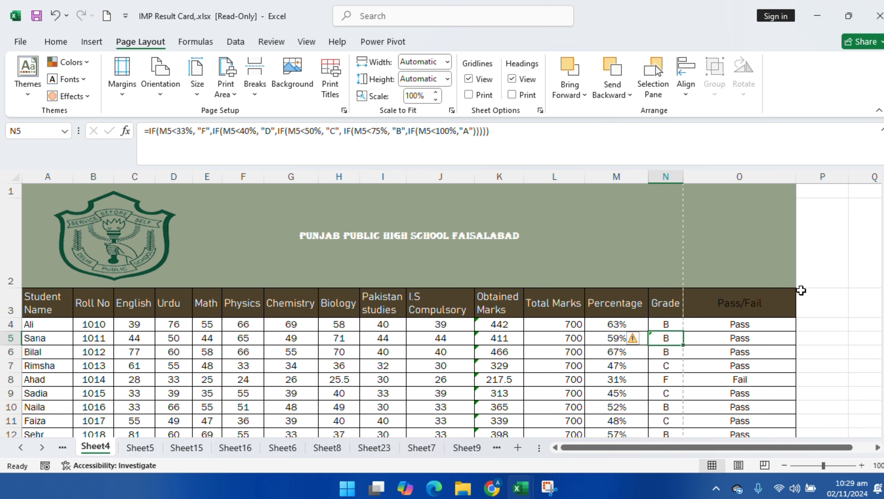
# Step: AutoFit the Pass/Fail column, and make banner row 2 shorter together with a smaller school logo
pyautogui.doubleClick(798, 172)
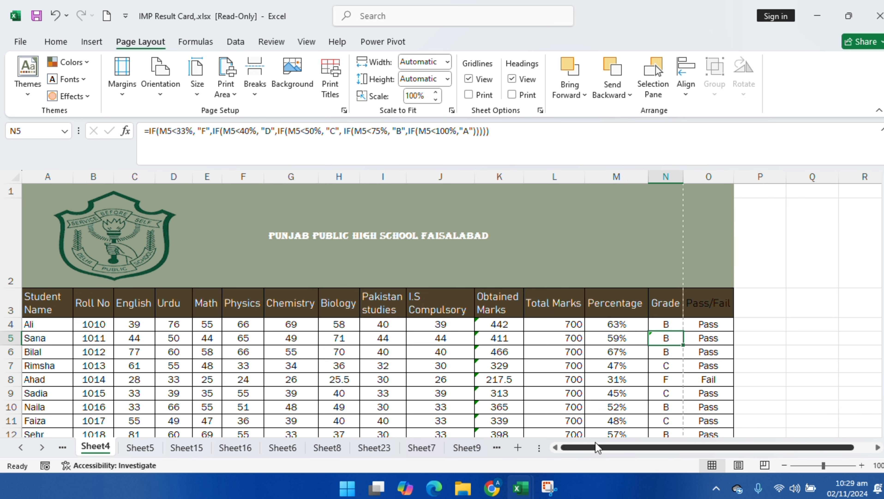
pyautogui.moveTo(20, 287); pyautogui.dragTo(20, 276)
pyautogui.click(162, 261)
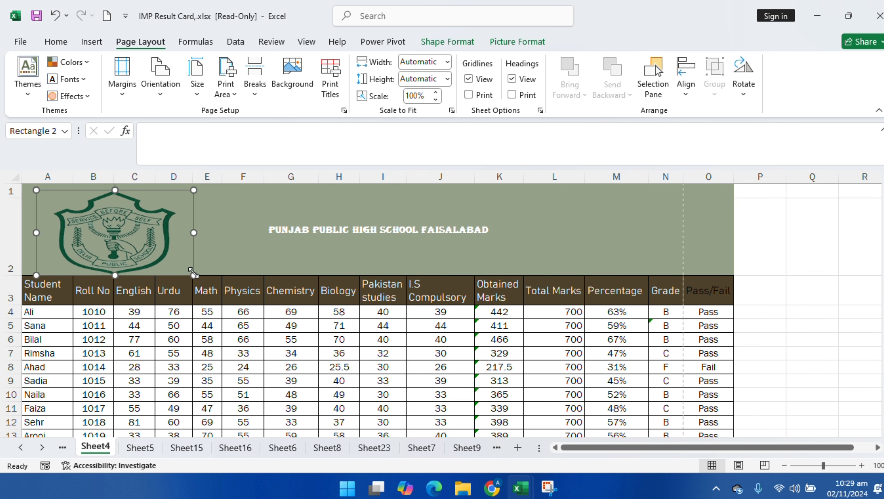
pyautogui.moveTo(192, 276); pyautogui.dragTo(141, 260)
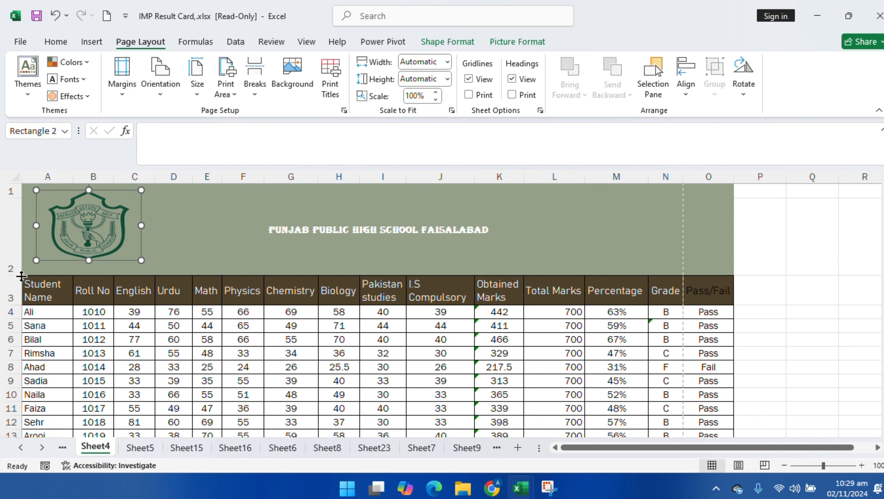
pyautogui.moveTo(21, 276); pyautogui.dragTo(21, 265)
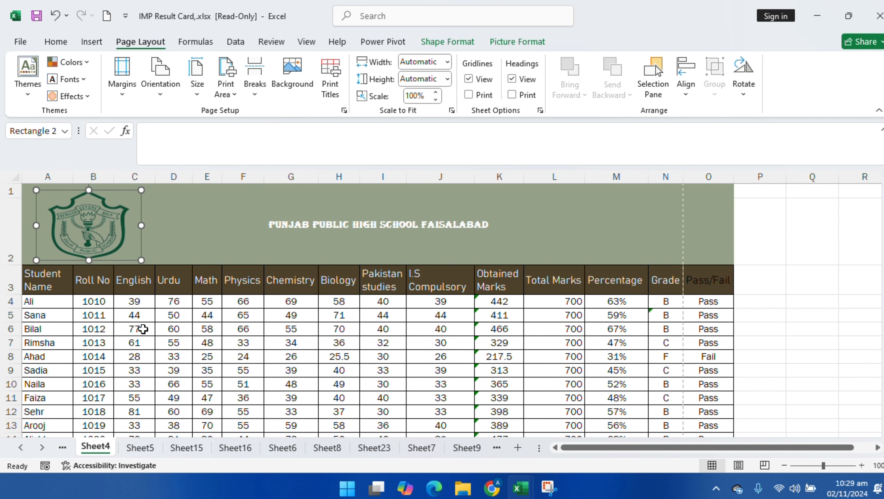
# Step: Shrink the school logo further within the banner and deselect it
pyautogui.click(143, 329)
pyautogui.click(112, 252)
pyautogui.moveTo(141, 260); pyautogui.dragTo(118, 250)
pyautogui.click(93, 343)
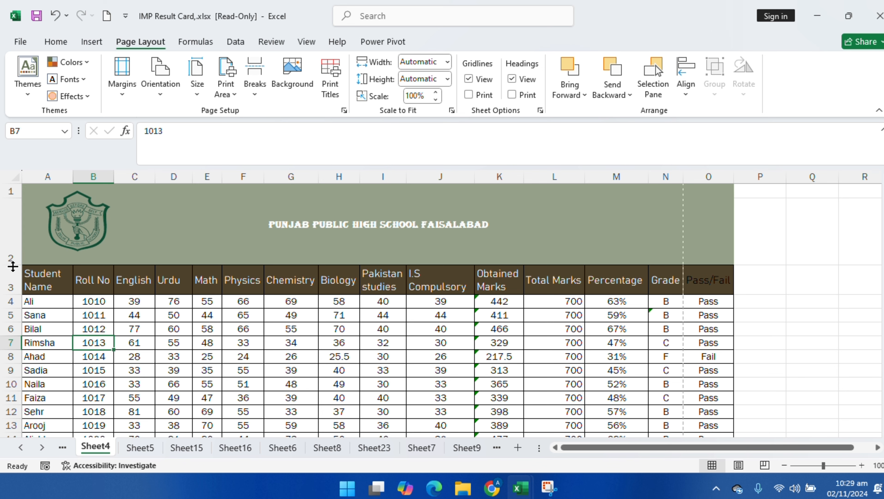
# Step: Reduce row 2's height to just below the school logo and check the print preview
pyautogui.click(12, 266)
pyautogui.doubleClick(15, 266)
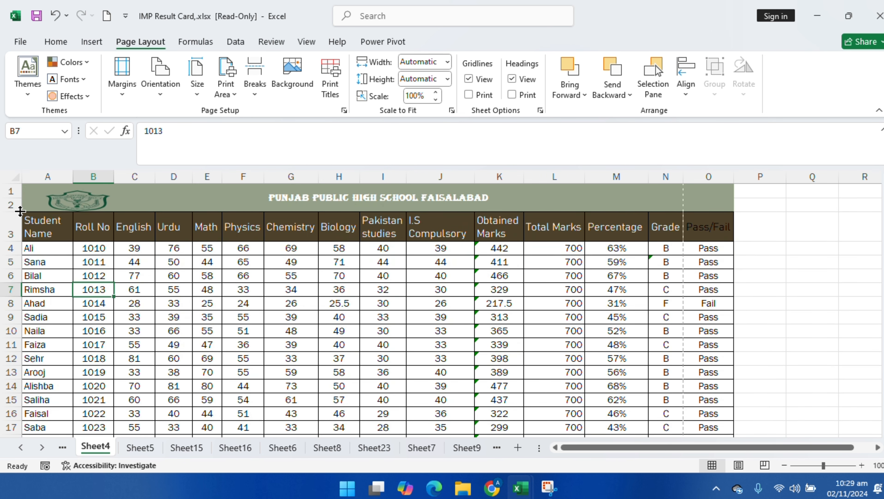
pyautogui.moveTo(20, 211); pyautogui.dragTo(21, 247)
pyautogui.click(188, 349)
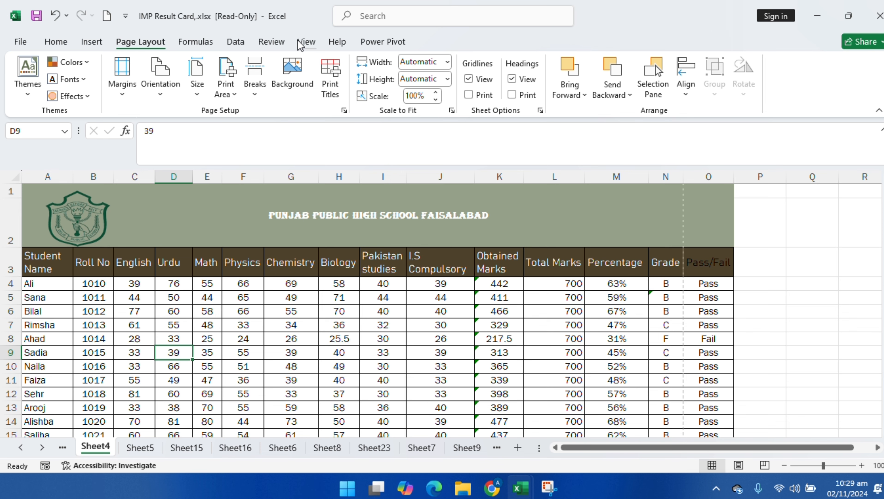
pyautogui.hotkey('ctrl', 'p')
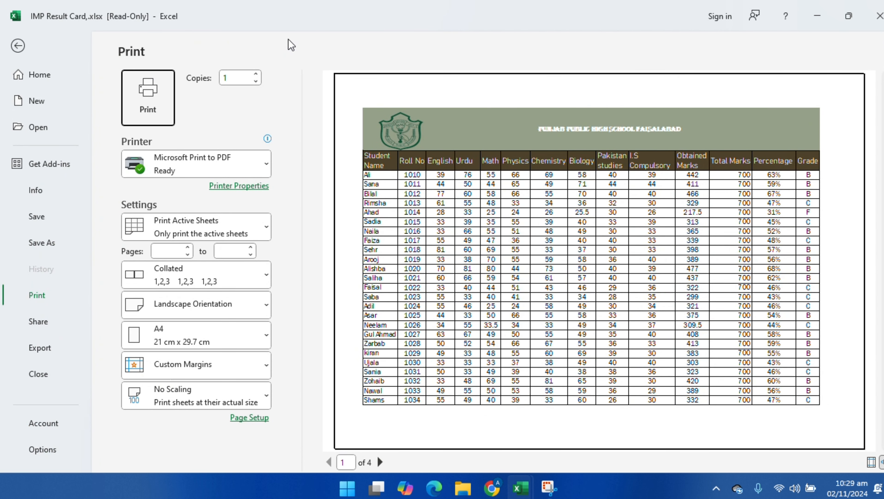
pyautogui.click(15, 47)
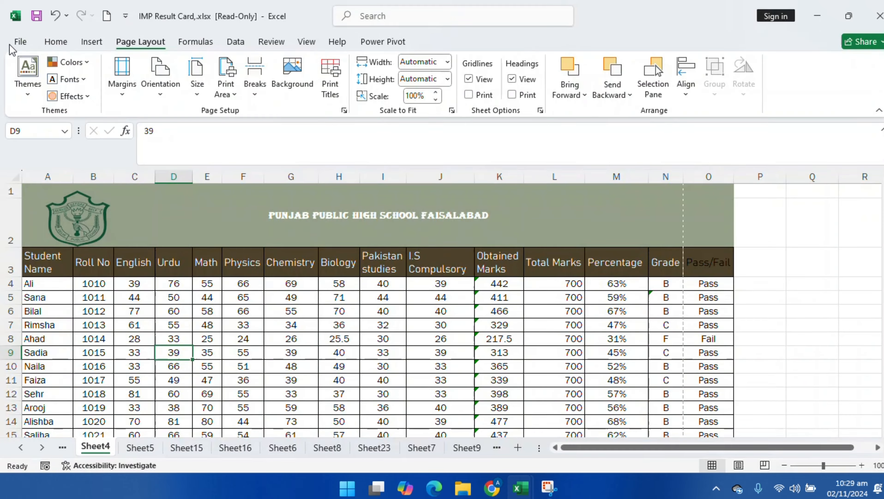
# Step: Scale the Sheet4 printout to a width of 1 page and a height of 1 page, and check the print preview
pyautogui.scroll(-5, 339, 303)
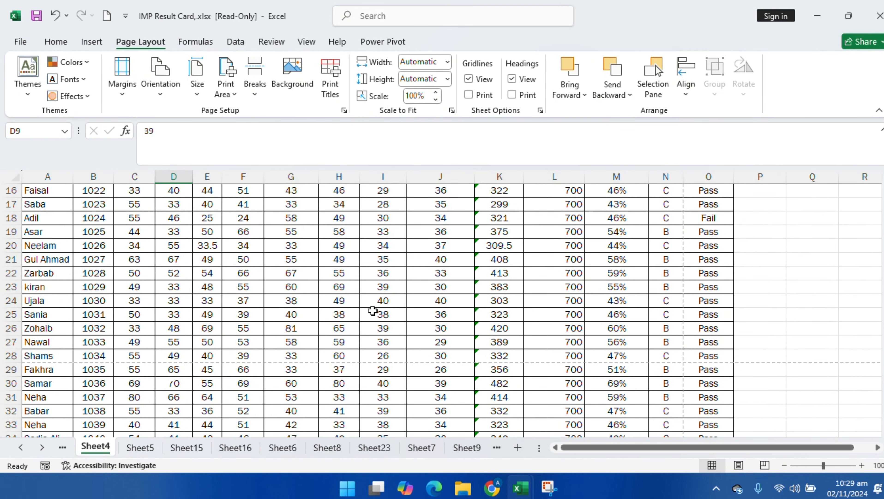
pyautogui.scroll(-10, 373, 303)
pyautogui.scroll(5, 374, 297)
pyautogui.scroll(10, 373, 297)
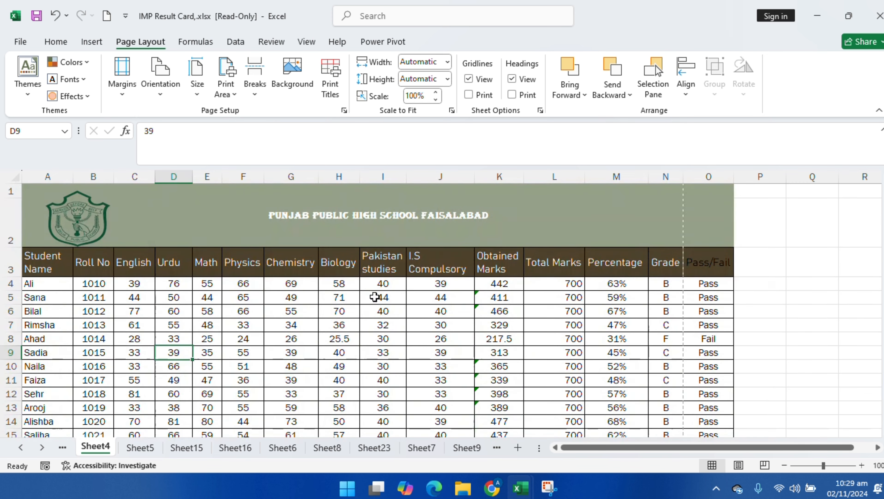
pyautogui.click(449, 63)
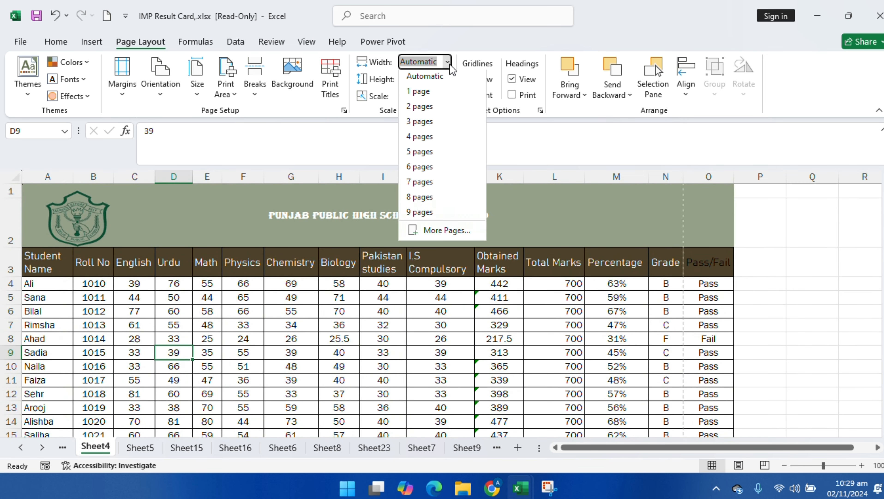
pyautogui.click(439, 94)
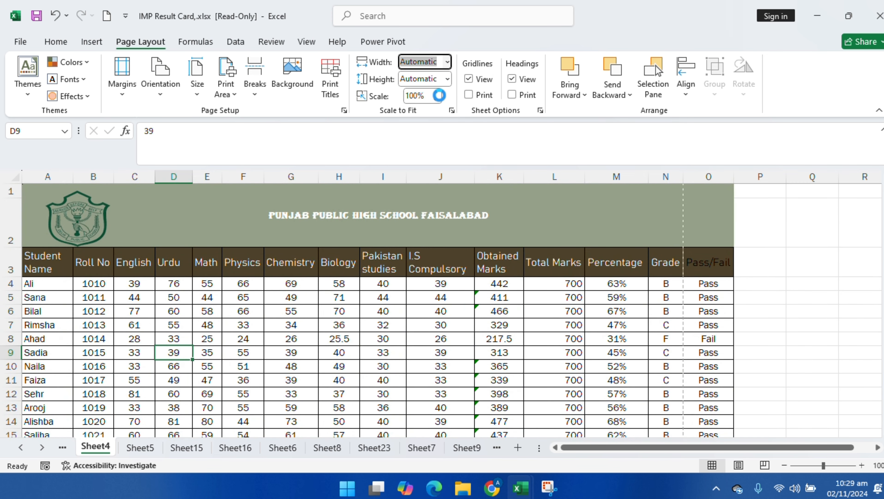
pyautogui.click(448, 79)
pyautogui.click(430, 109)
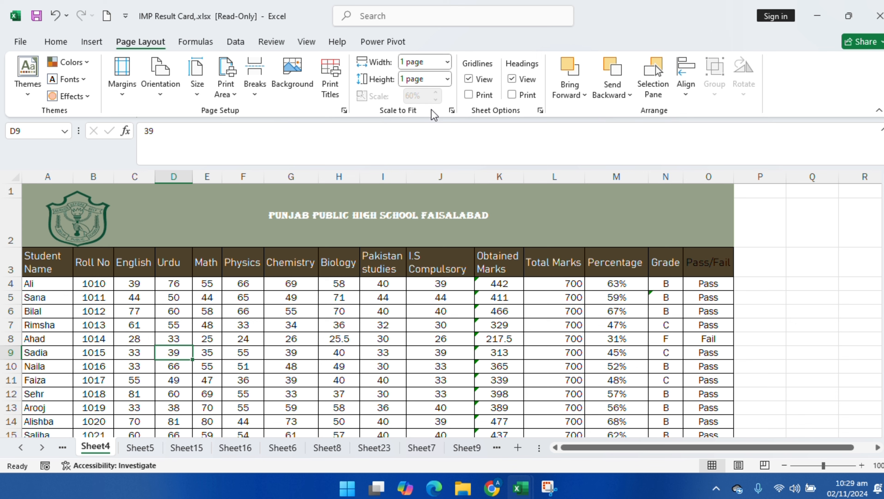
pyautogui.hotkey('ctrl', 'p')
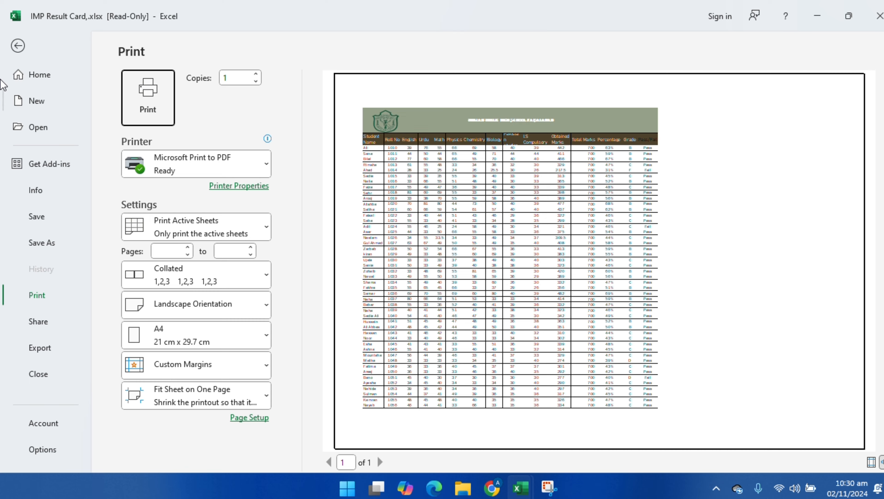
pyautogui.click(18, 45)
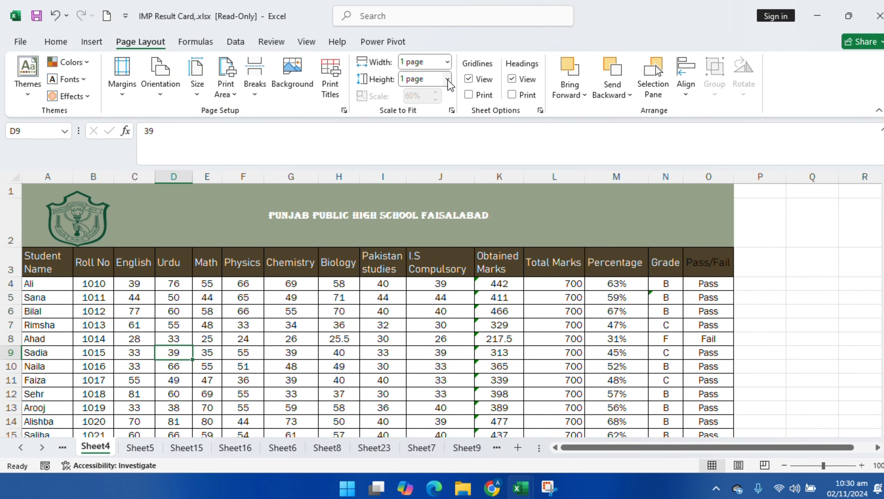
# Step: Set the printout height of Sheet4 to 2 pages and view the second page in the print preview
pyautogui.click(447, 79)
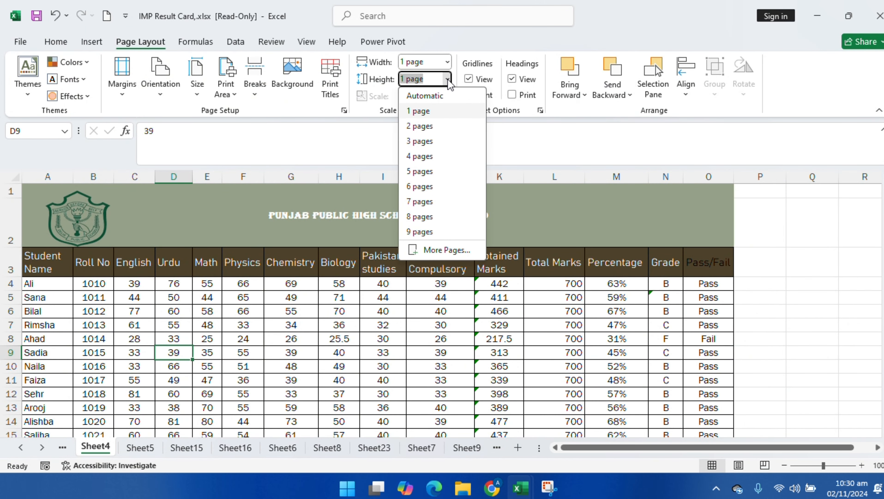
pyautogui.click(430, 123)
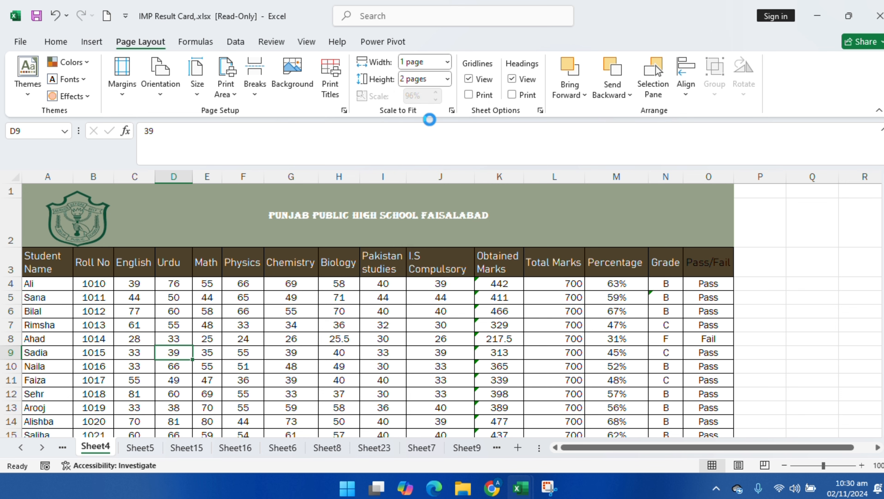
pyautogui.hotkey('ctrl', 'p')
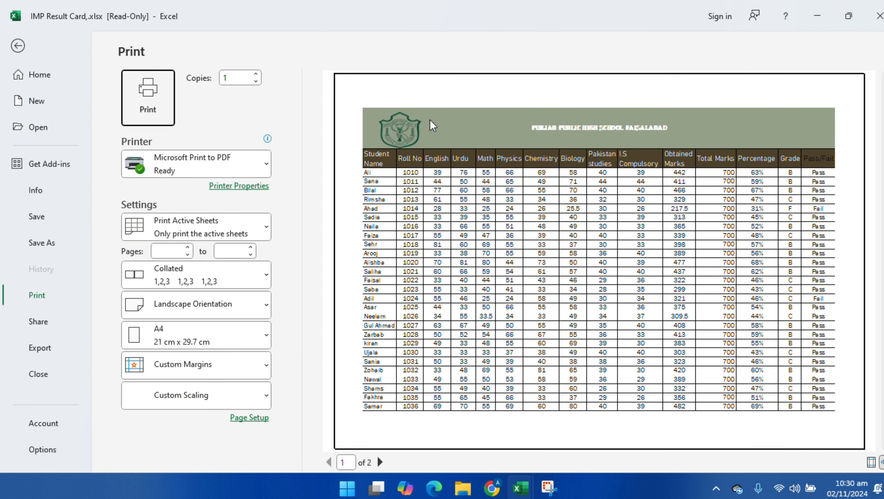
pyautogui.click(380, 463)
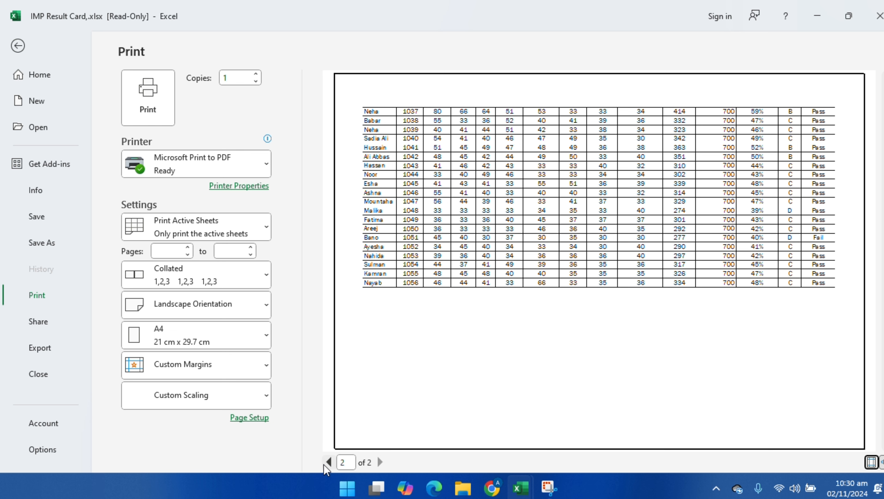
# Step: Compare the two pages of the Sheet4 print preview and look through the result table down to its last row
pyautogui.click(330, 462)
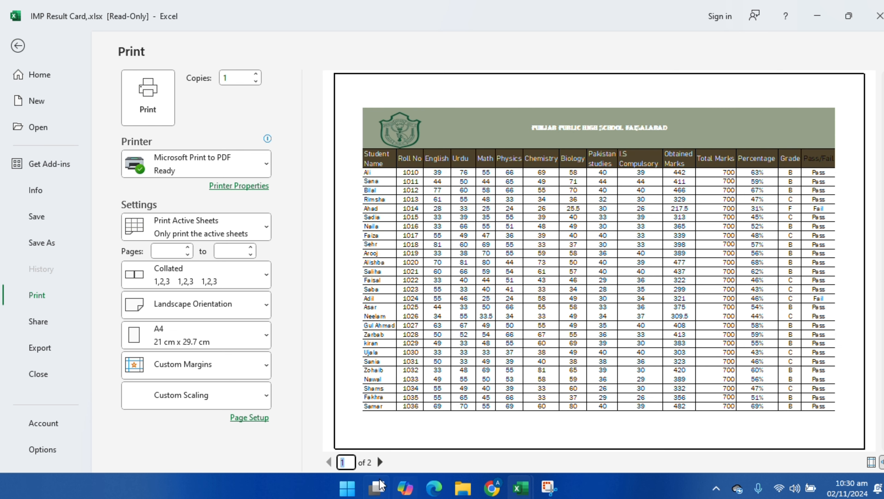
pyautogui.click(381, 462)
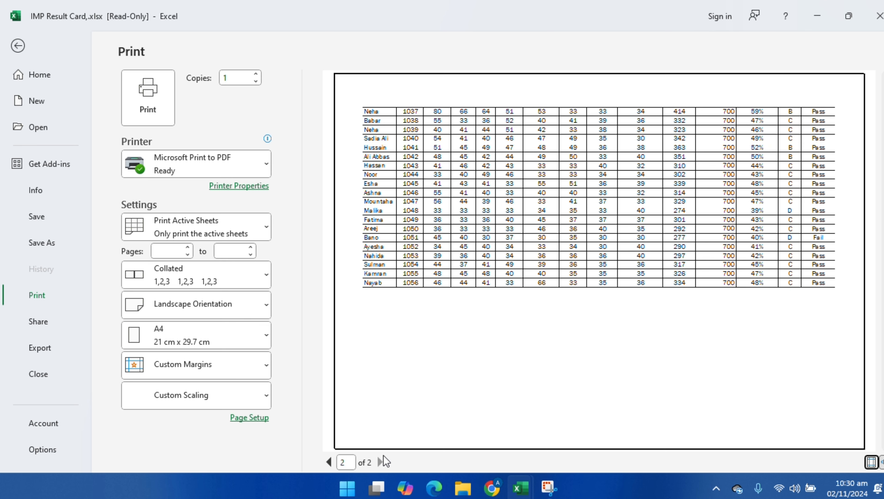
pyautogui.click(329, 462)
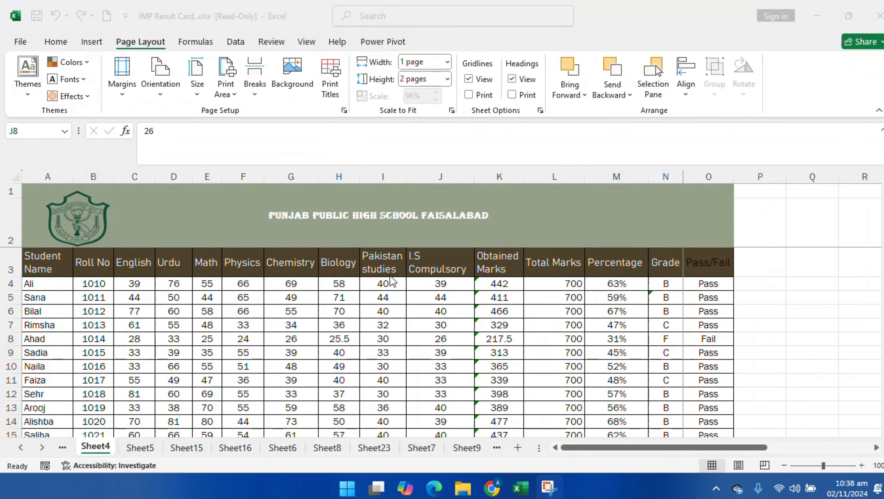
pyautogui.scroll(-4, 281, 306)
pyautogui.scroll(-9, 280, 306)
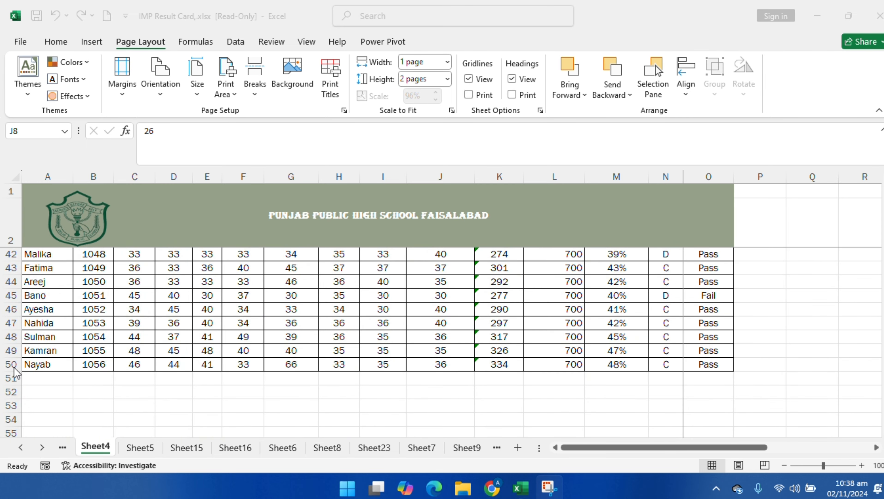
pyautogui.scroll(12, 298, 343)
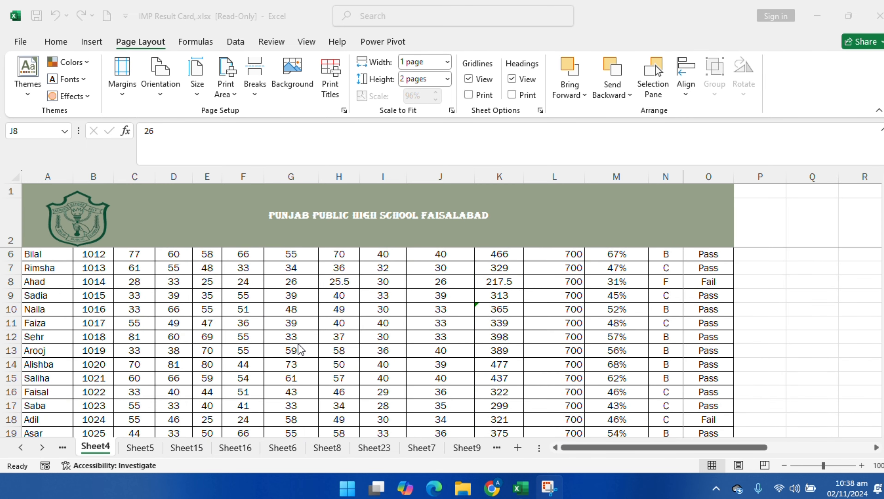
pyautogui.scroll(1, 298, 344)
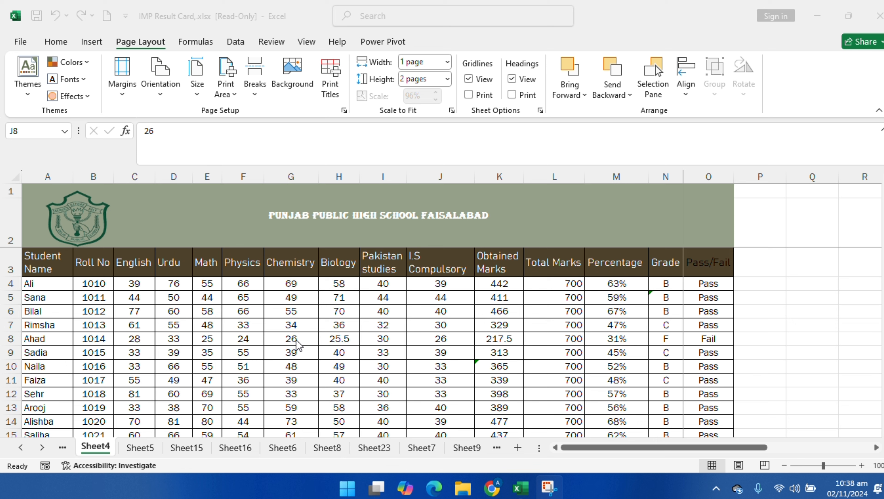
# Step: Select the column headings from Roll No to Pass/Fail and compare the header area on both print preview pages
pyautogui.click(51, 261)
pyautogui.moveTo(153, 266); pyautogui.dragTo(725, 264)
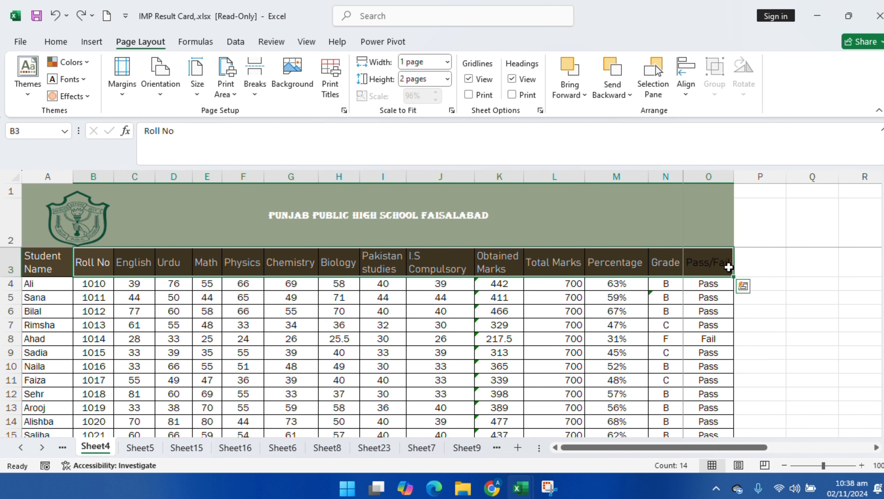
pyautogui.hotkey('ctrl', 'p')
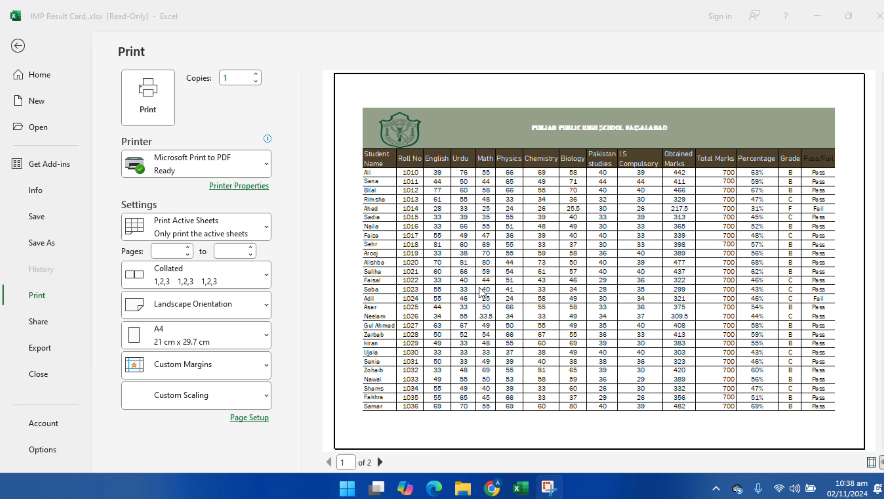
pyautogui.click(376, 465)
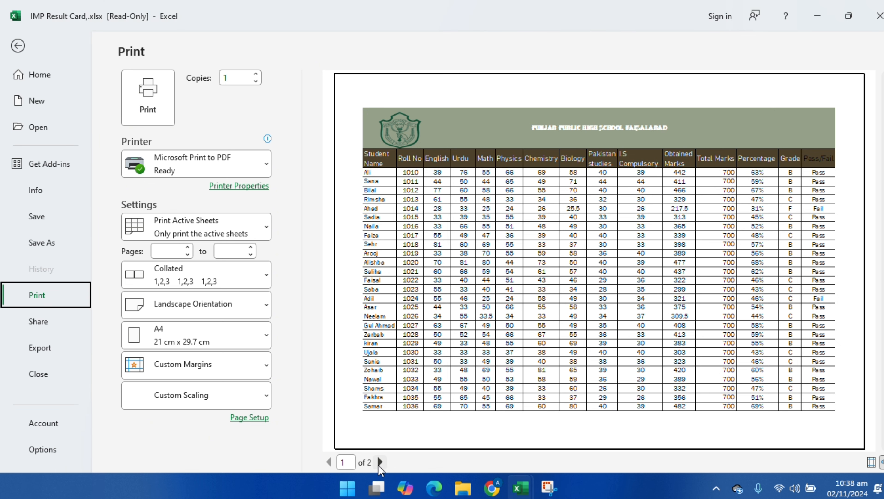
pyautogui.click(379, 463)
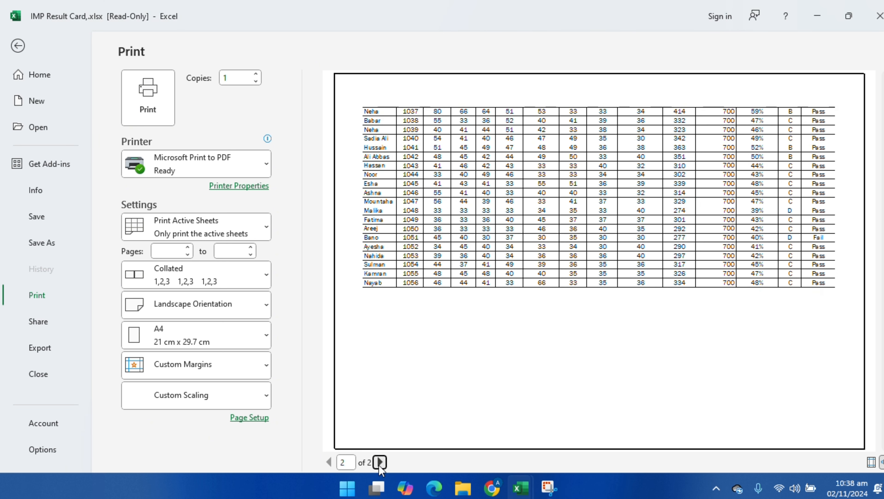
pyautogui.click(330, 465)
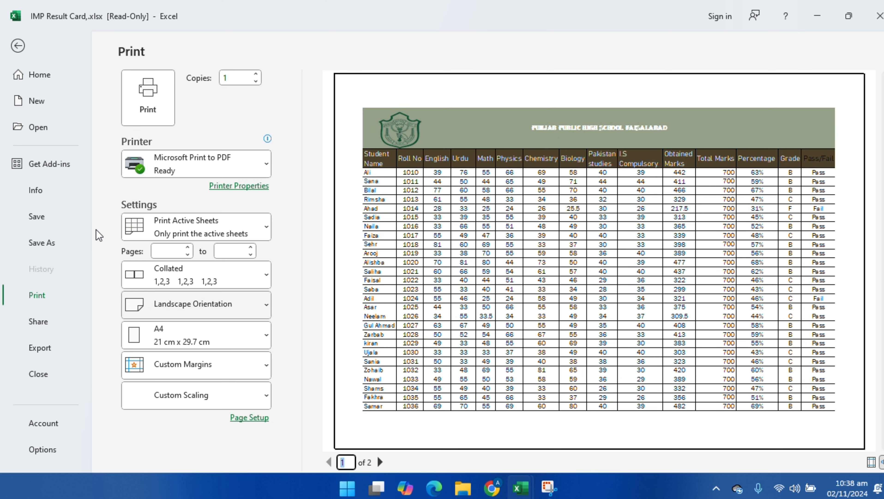
pyautogui.click(18, 47)
pyautogui.click(428, 285)
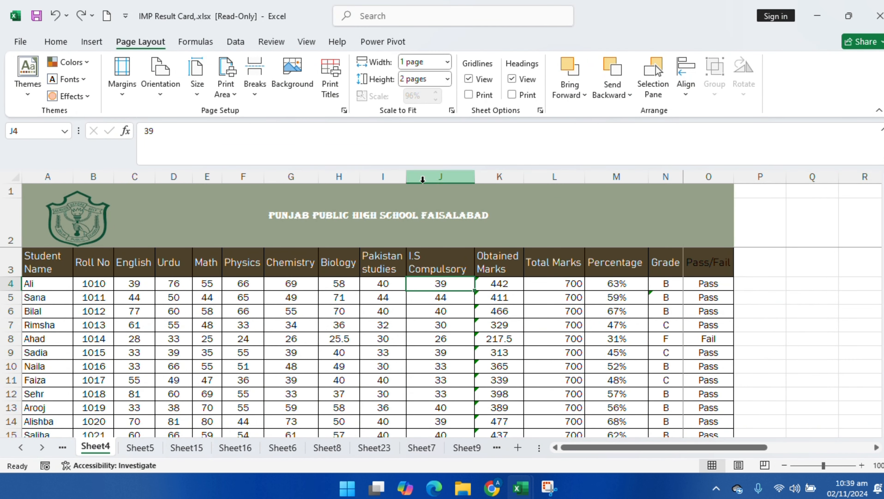
# Step: Set both the printout height and width of Sheet4 to Automatic
pyautogui.click(448, 80)
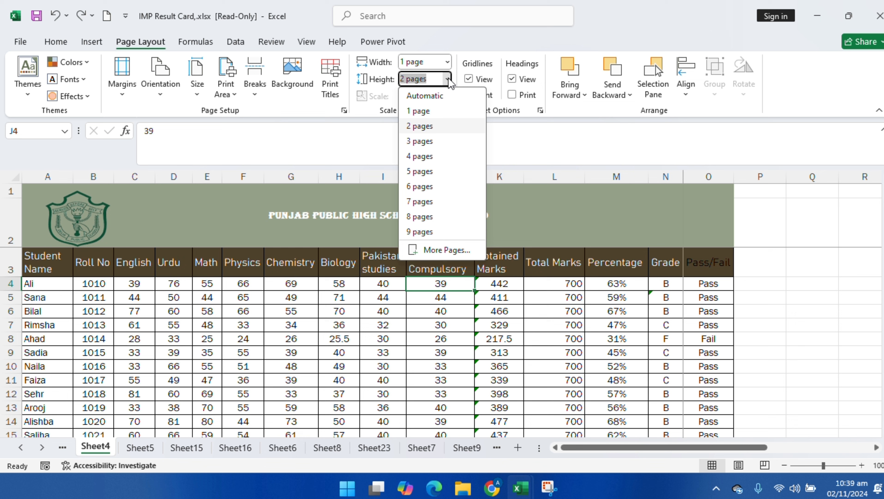
pyautogui.click(433, 93)
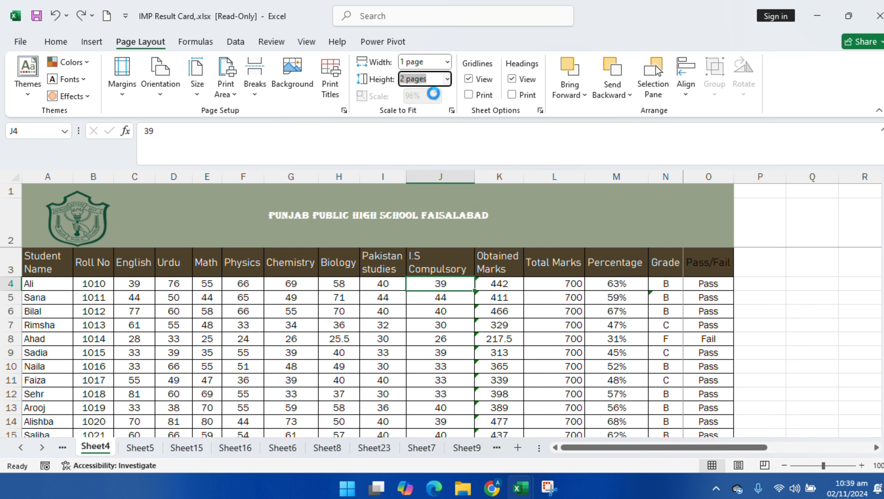
pyautogui.click(448, 68)
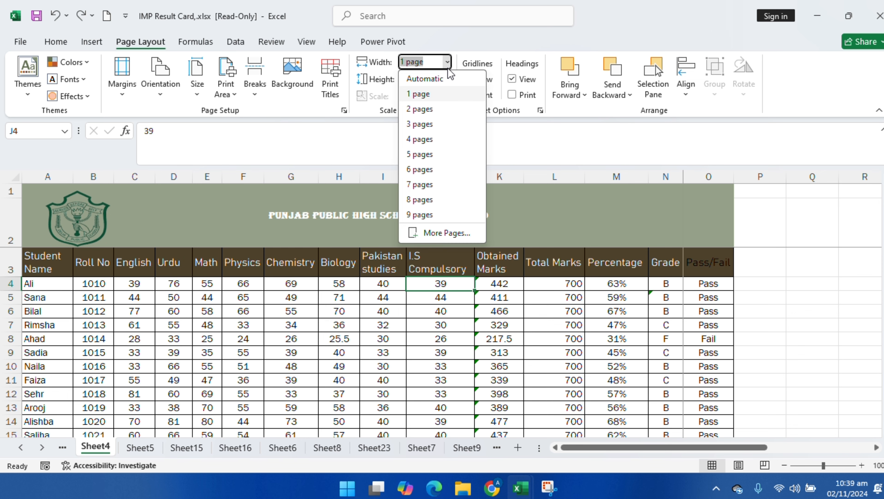
pyautogui.click(424, 77)
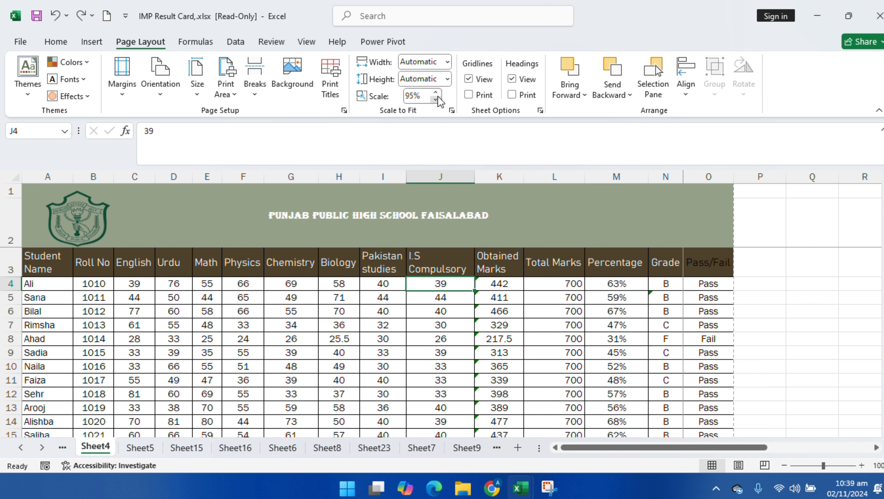
# Step: Reduce the print scale of Sheet4 to 65% and check the print preview
pyautogui.click(436, 99)
pyautogui.click(436, 100)
pyautogui.click(436, 100)
pyautogui.click(436, 100)
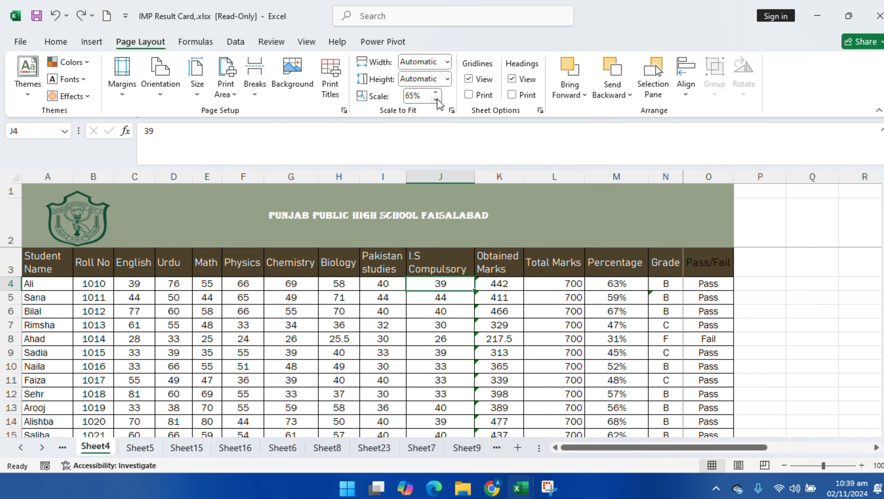
pyautogui.hotkey('ctrl', 'p')
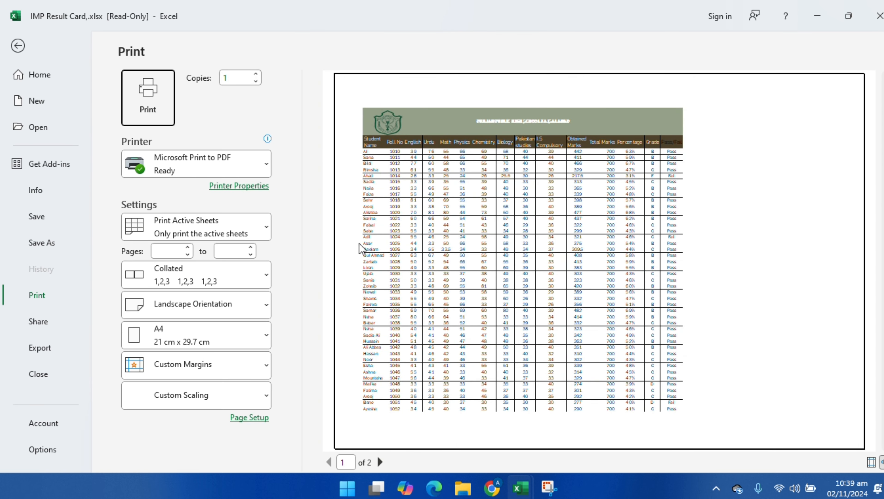
pyautogui.click(18, 46)
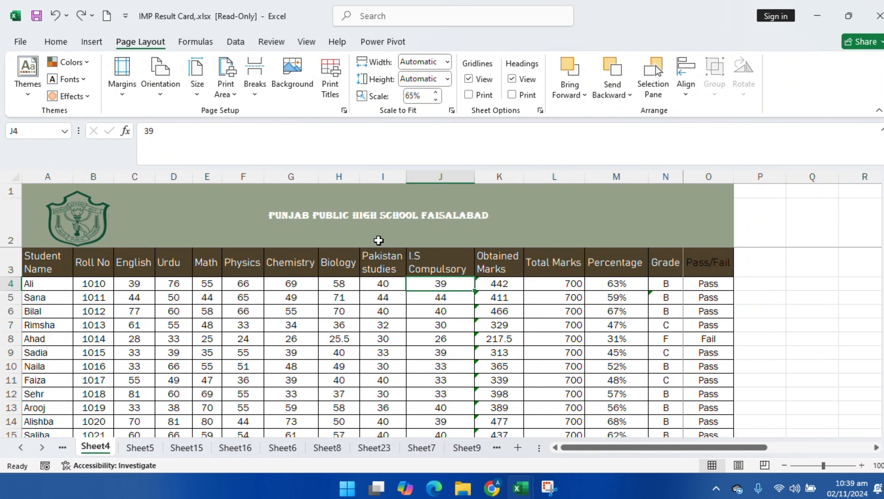
# Step: Set the Sheet4 printout to a width of 1 page and a height of 2 pages
pyautogui.click(449, 62)
pyautogui.click(441, 91)
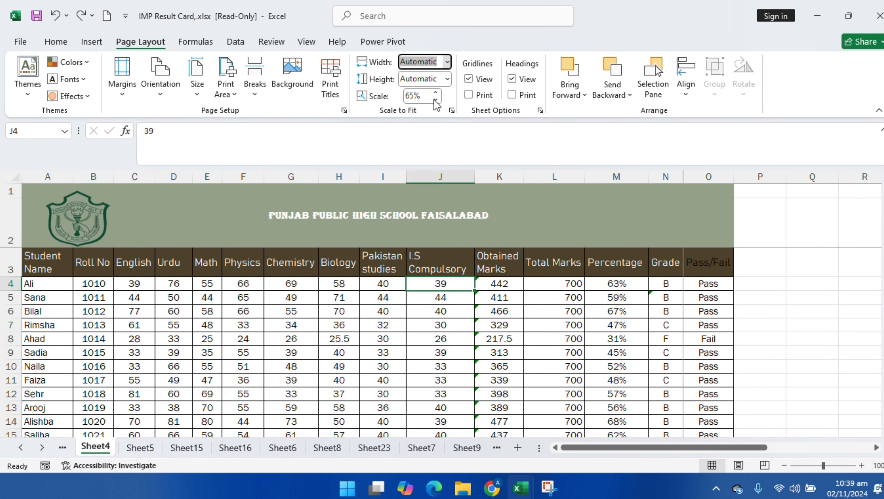
pyautogui.click(449, 79)
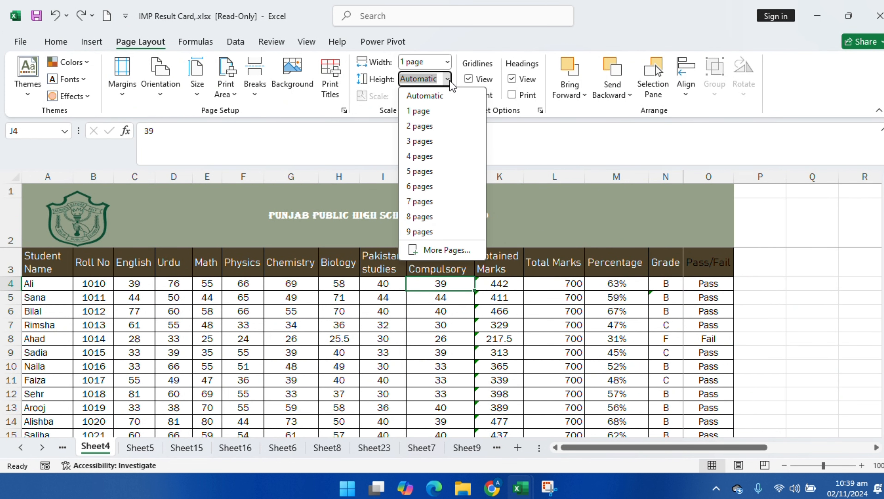
pyautogui.click(450, 127)
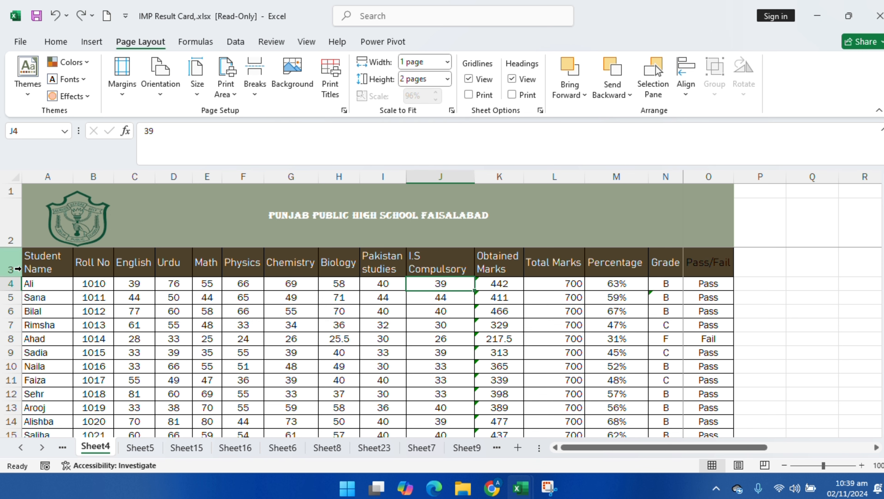
# Step: Set rows 1 to 3, the school banner and column headings, as print titles repeating at the top of each page ($1:$3)
pyautogui.click(38, 220)
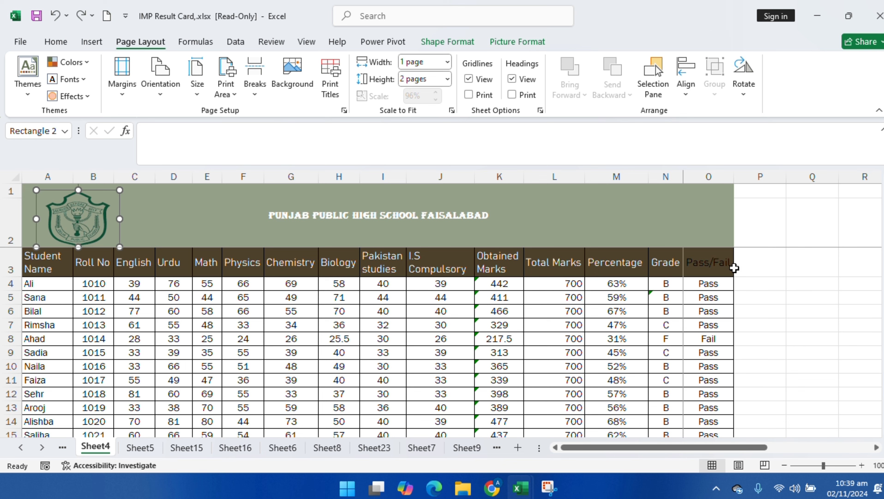
pyautogui.moveTo(735, 266); pyautogui.dragTo(531, 237)
pyautogui.click(707, 301)
pyautogui.moveTo(709, 261); pyautogui.dragTo(156, 201)
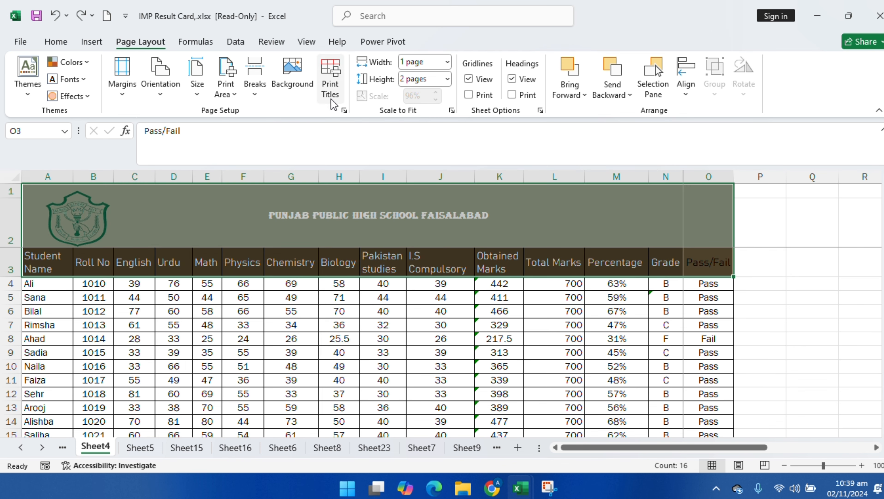
pyautogui.click(329, 86)
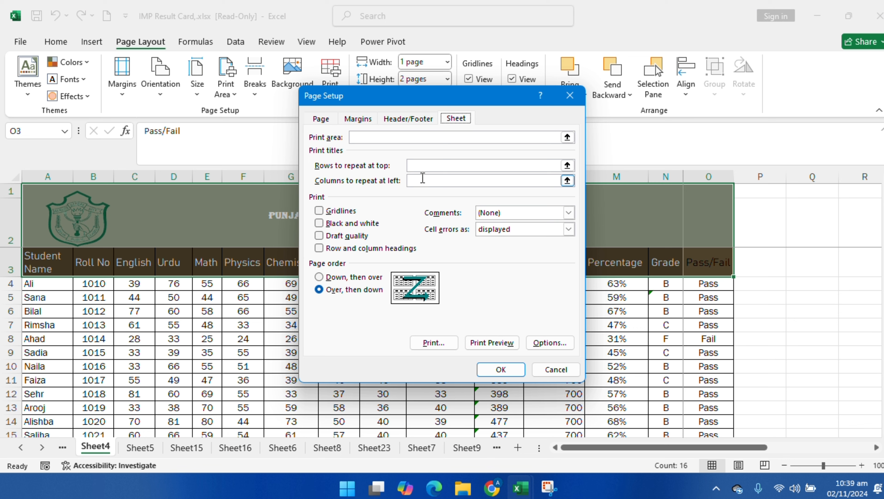
pyautogui.click(423, 167)
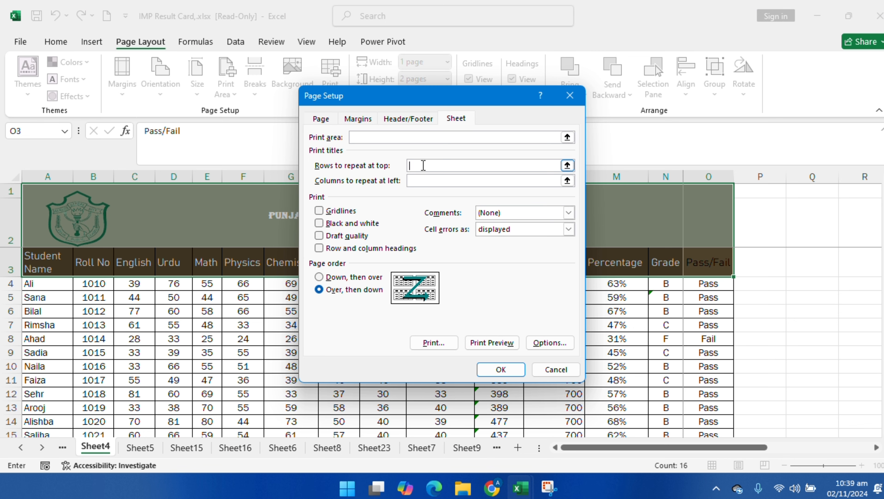
pyautogui.click(567, 166)
pyautogui.moveTo(698, 262); pyautogui.dragTo(197, 244)
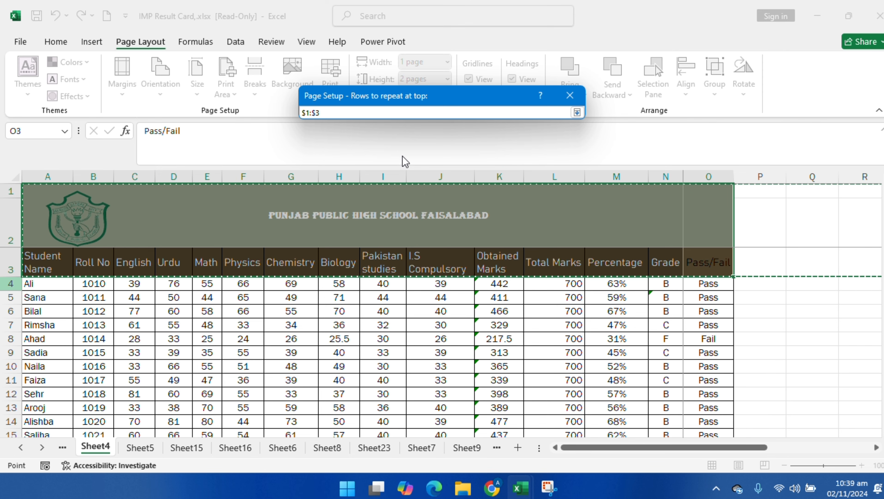
pyautogui.click(340, 113)
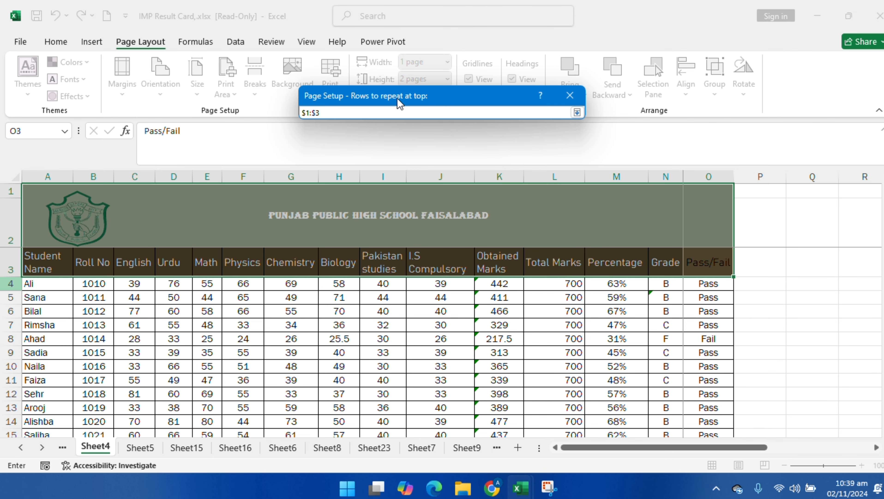
pyautogui.press('Return')
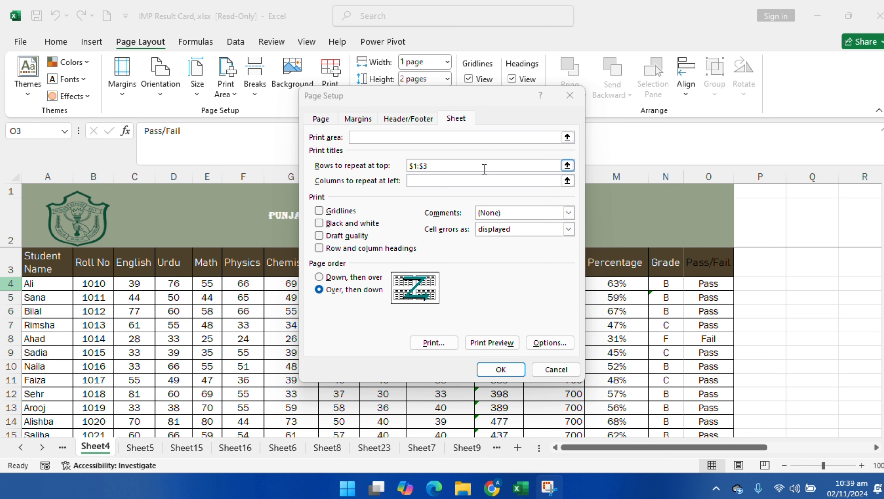
pyautogui.click(500, 369)
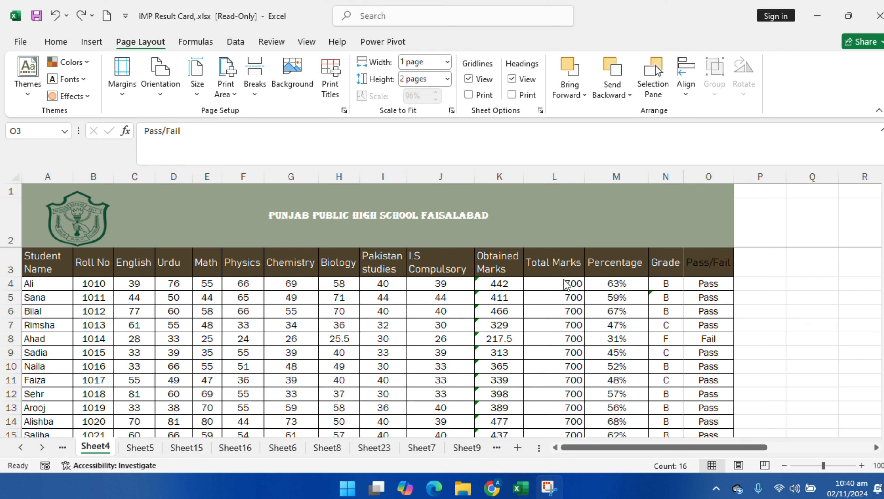
# Step: Check both print preview pages for the repeated banner and column headings, and return to the worksheet
pyautogui.hotkey('ctrl', 'p')
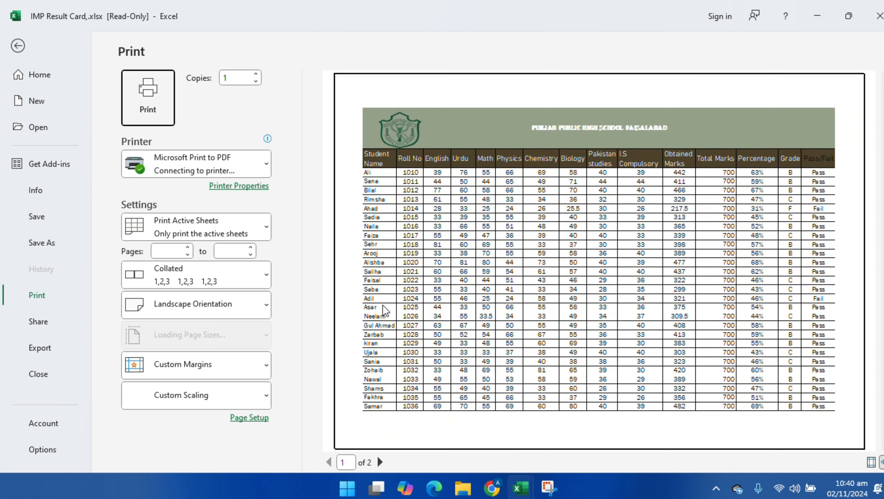
pyautogui.click(381, 462)
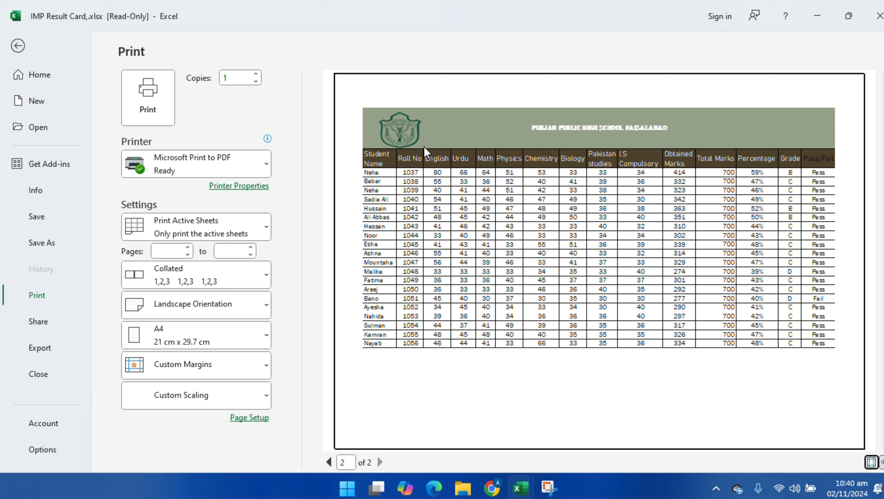
pyautogui.click(330, 461)
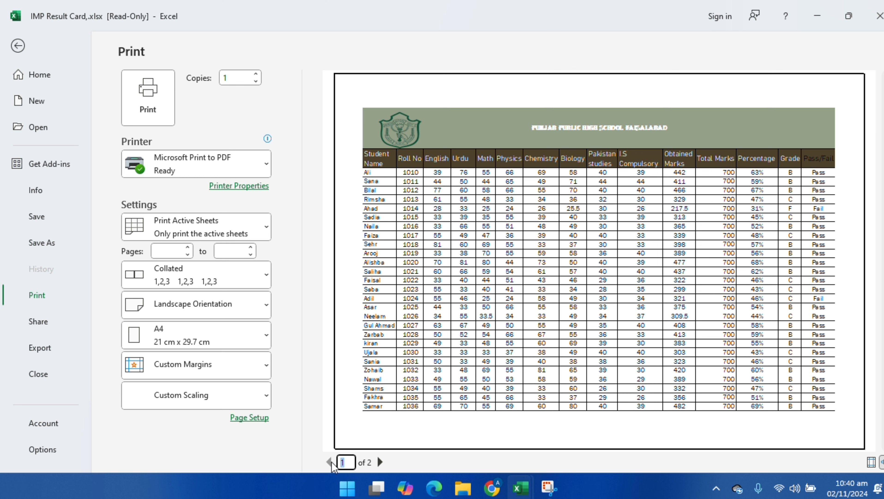
pyautogui.click(382, 462)
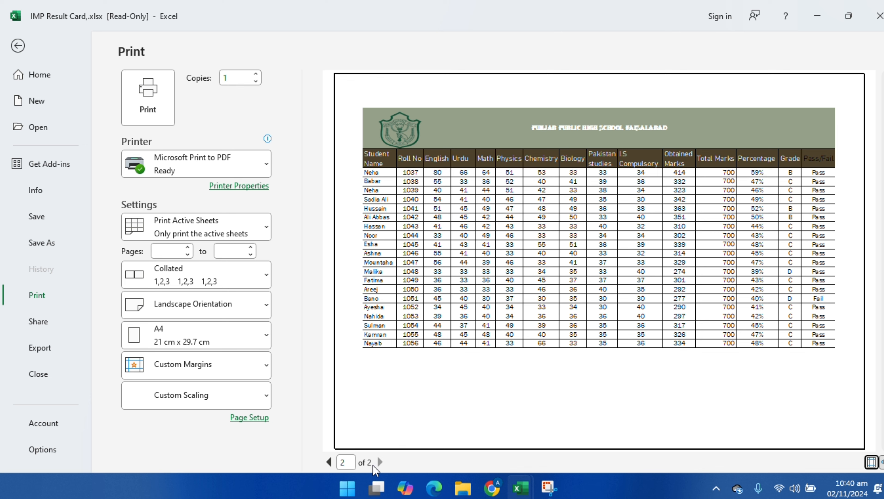
pyautogui.click(329, 461)
pyautogui.click(17, 45)
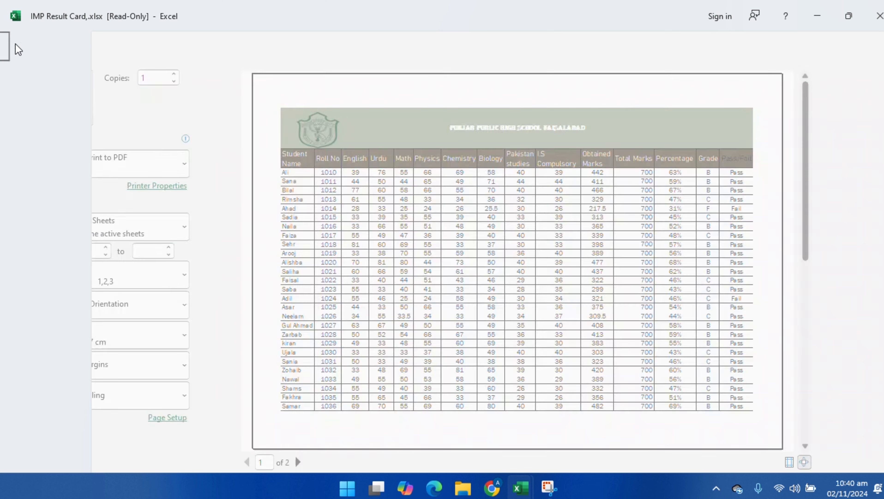
pyautogui.click(309, 369)
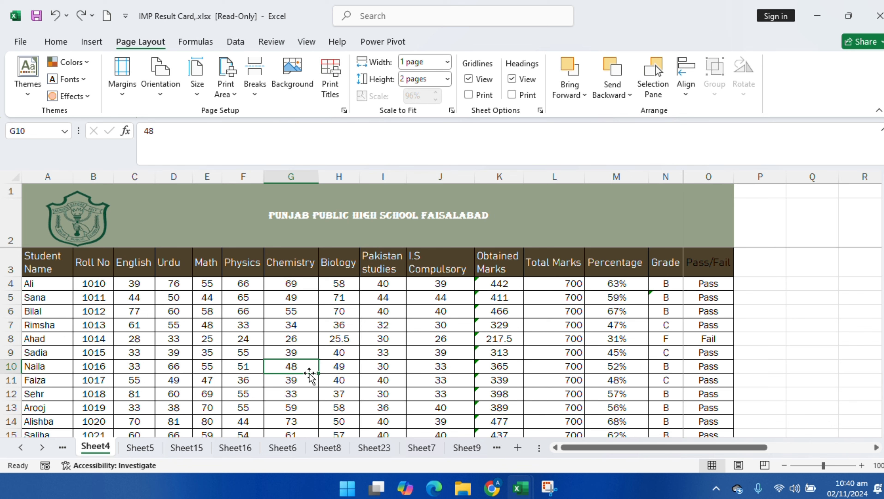
pyautogui.scroll(-5, 237, 310)
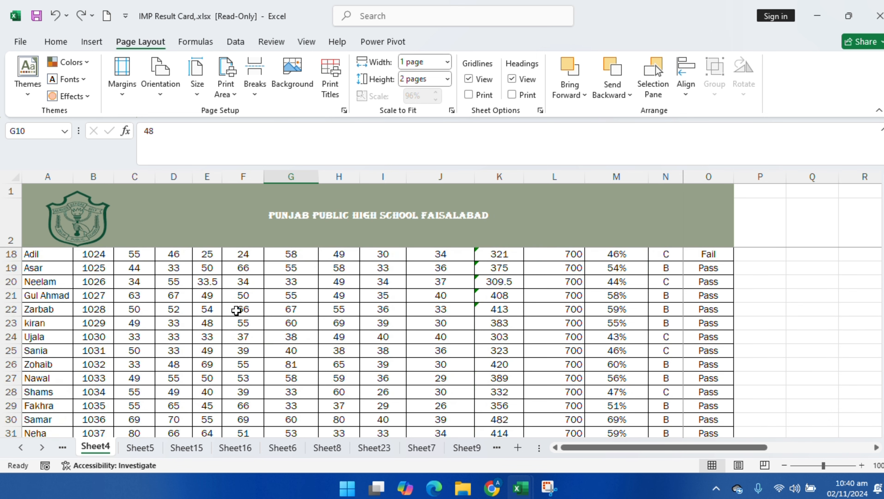
pyautogui.scroll(5, 239, 310)
pyautogui.moveTo(53, 284); pyautogui.dragTo(503, 337)
pyautogui.click(119, 193)
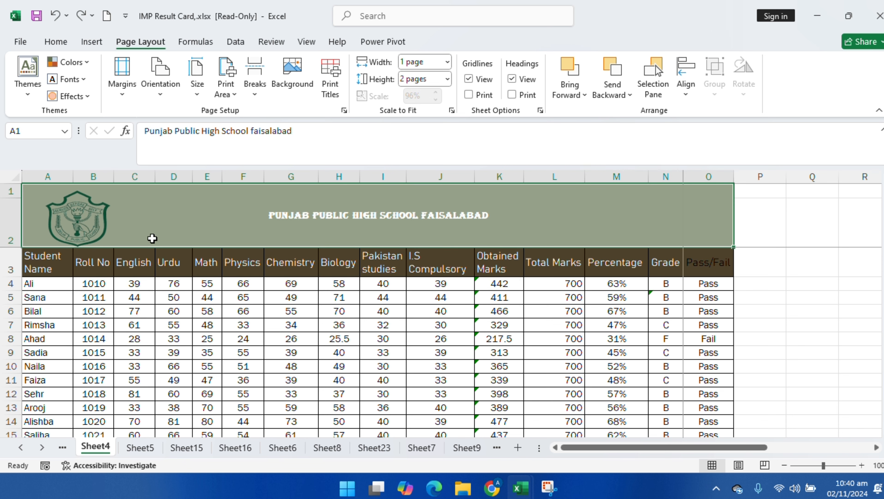
pyautogui.click(187, 272)
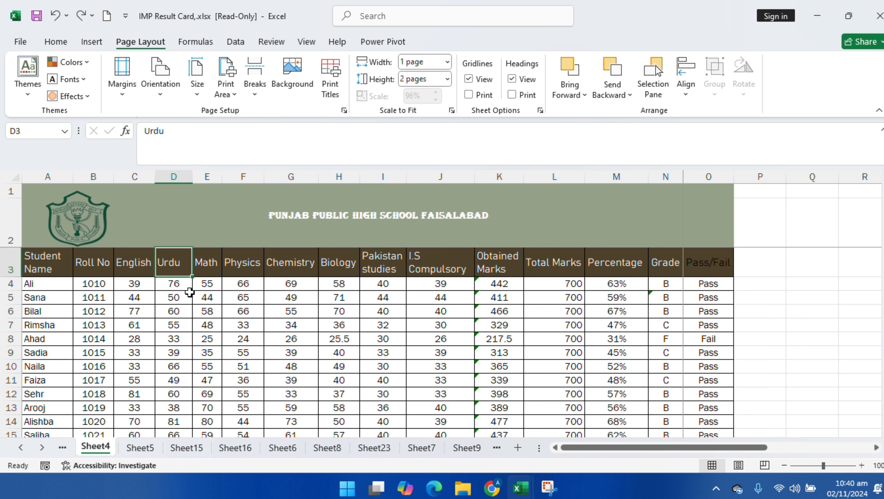
pyautogui.click(454, 340)
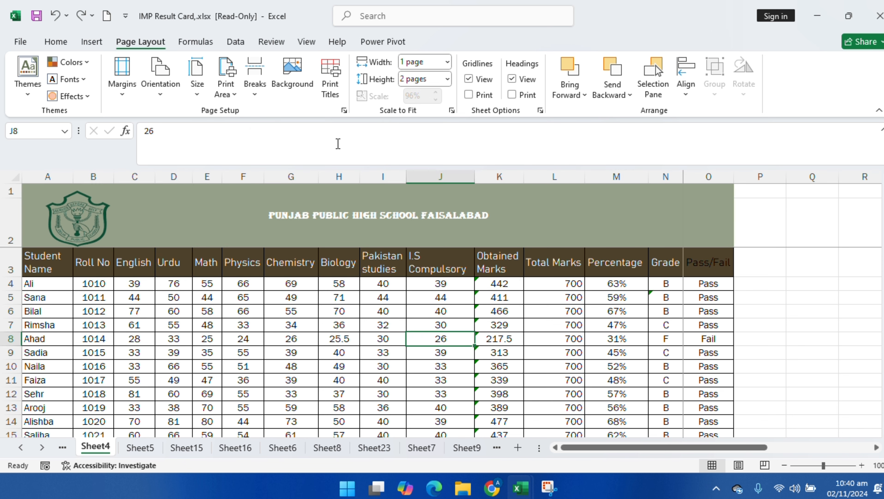
# Step: Review the print titles setting for rows 1 to 3 of Sheet4 and check both pages of the print preview
pyautogui.click(332, 79)
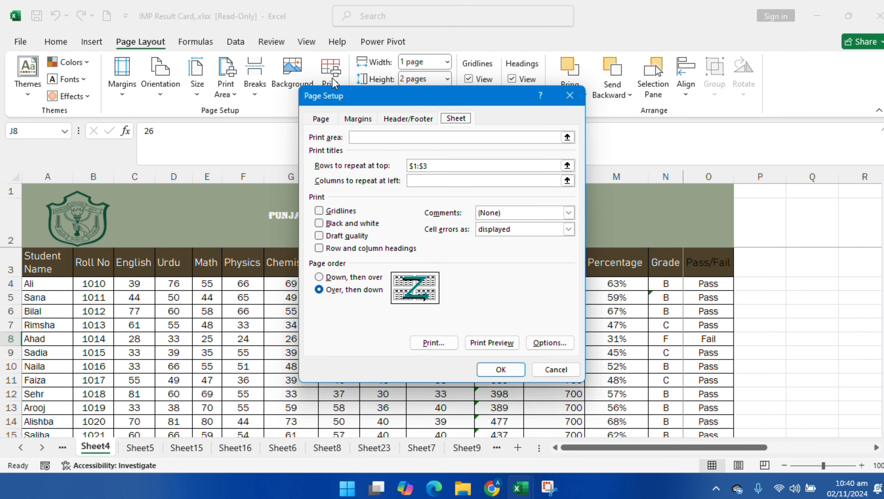
pyautogui.click(444, 167)
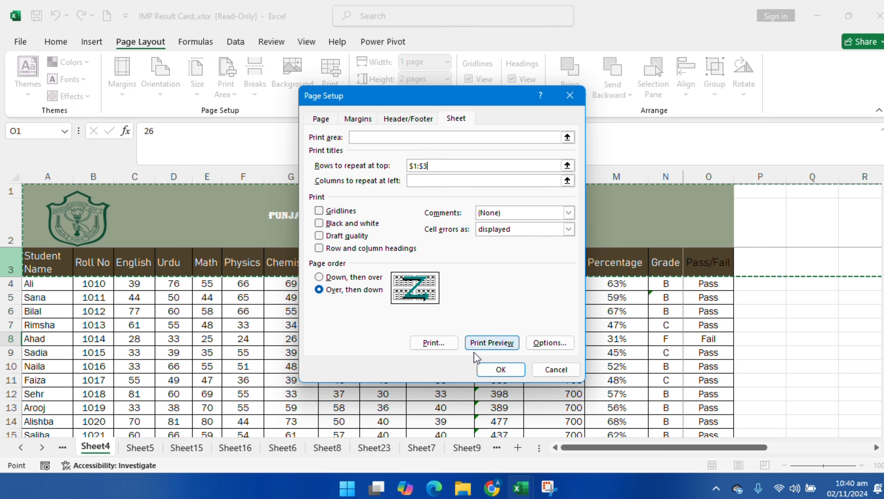
pyautogui.click(499, 369)
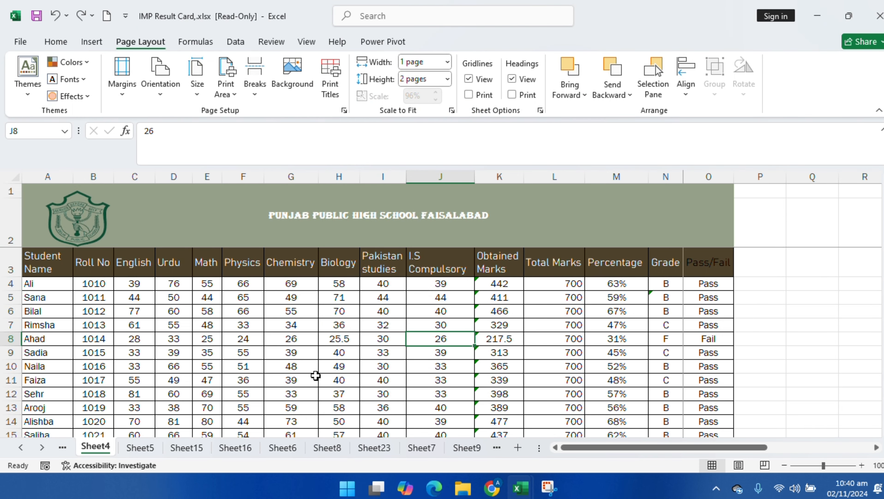
pyautogui.hotkey('ctrl', 'p')
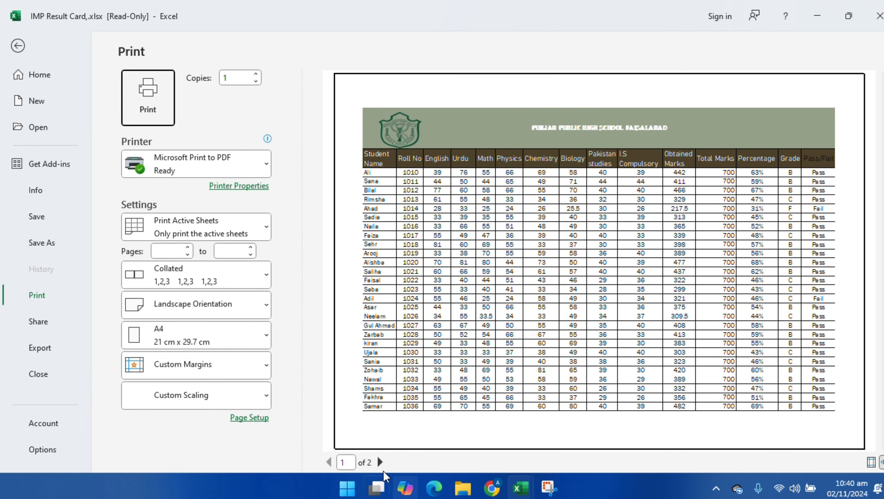
pyautogui.click(380, 462)
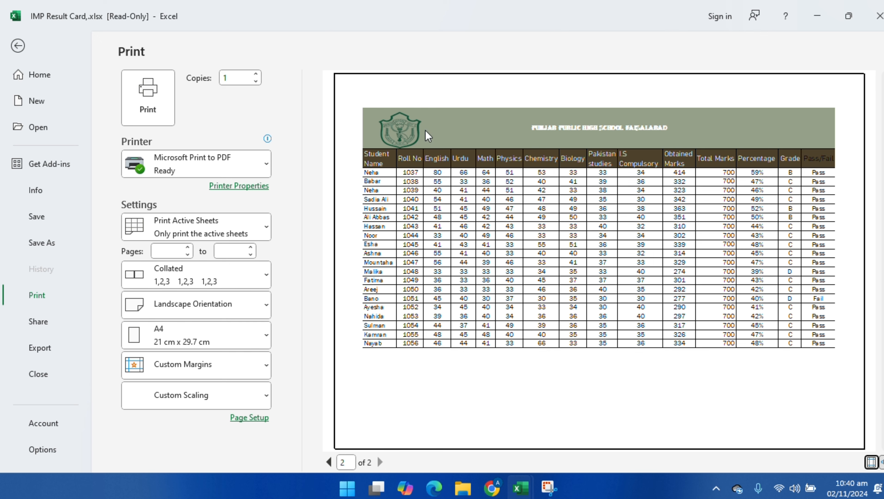
pyautogui.click(18, 46)
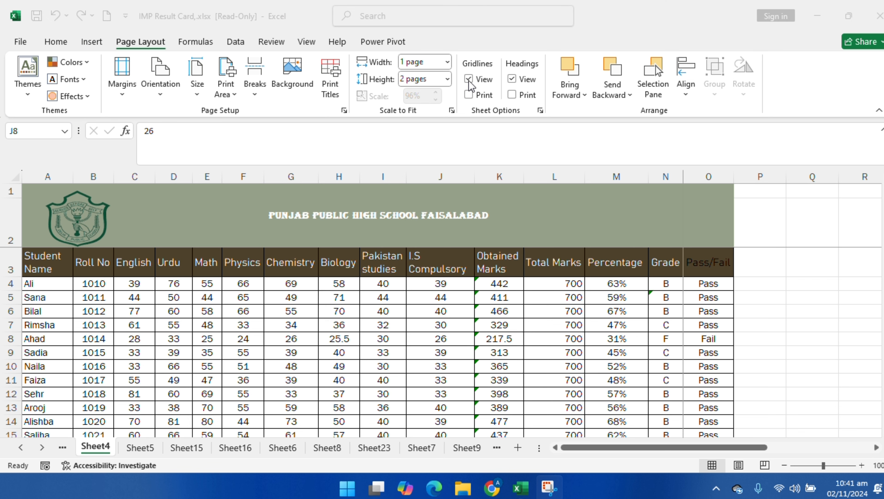
# Step: Hide the worksheet gridlines with the blank rows below the results table in view, and show them again
pyautogui.scroll(-15, 663, 353)
pyautogui.scroll(-4, 652, 360)
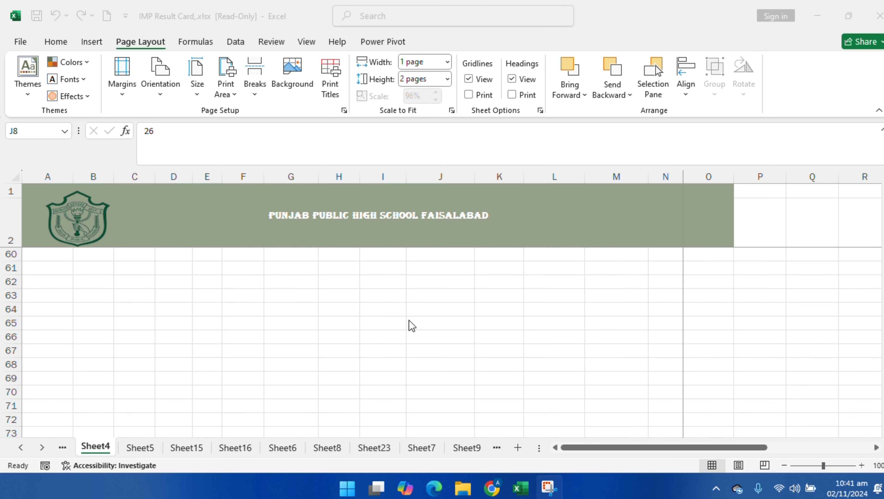
pyautogui.click(435, 323)
pyautogui.click(390, 325)
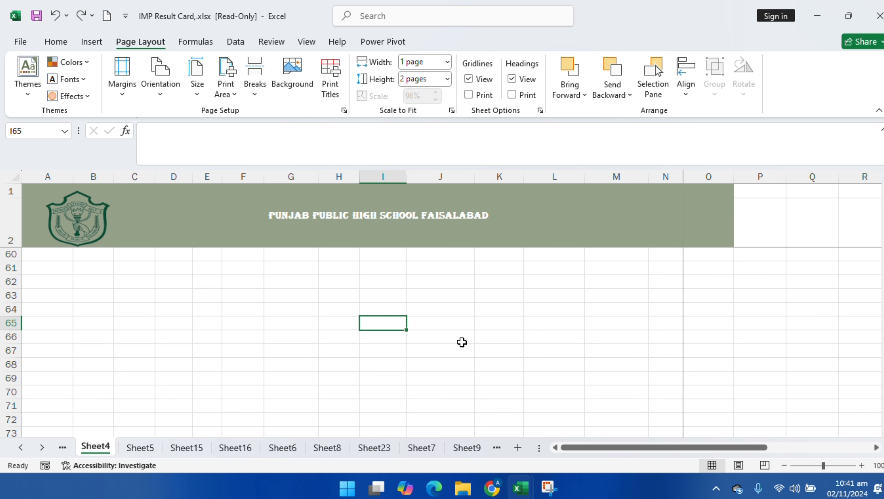
pyautogui.click(469, 79)
pyautogui.click(441, 313)
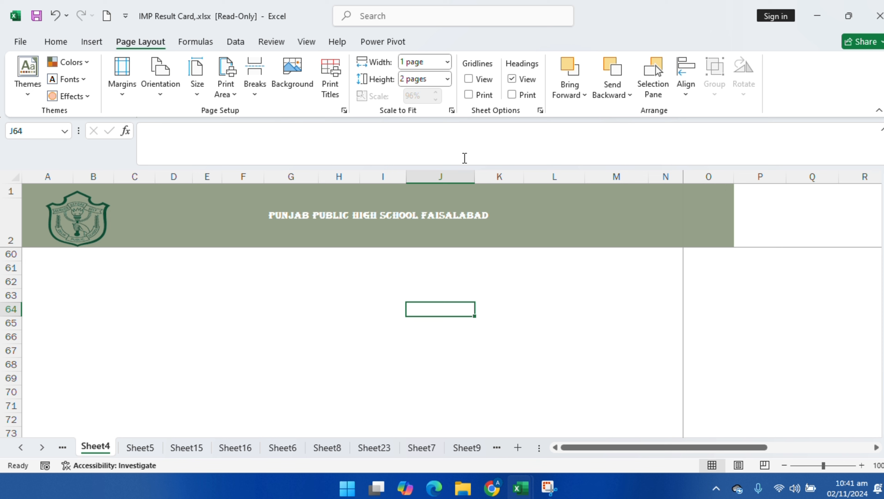
pyautogui.click(469, 80)
# Step: Include the cell gridlines in the printout of Sheet4 and return to the start of the results table
pyautogui.click(468, 94)
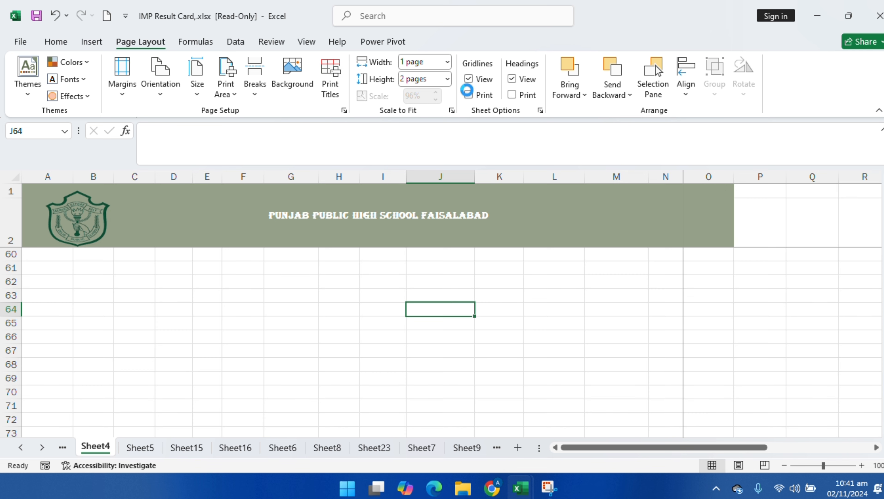
pyautogui.scroll(-5, 472, 412)
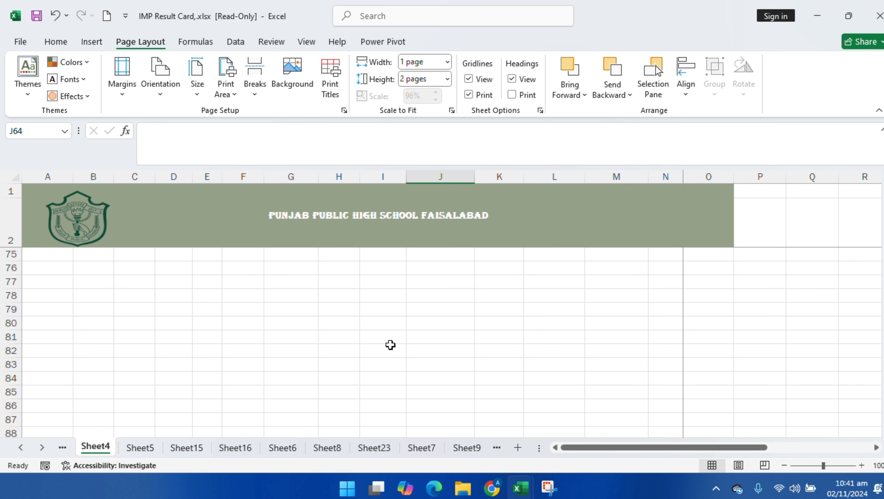
pyautogui.click(394, 348)
pyautogui.click(463, 325)
pyautogui.scroll(7, 453, 314)
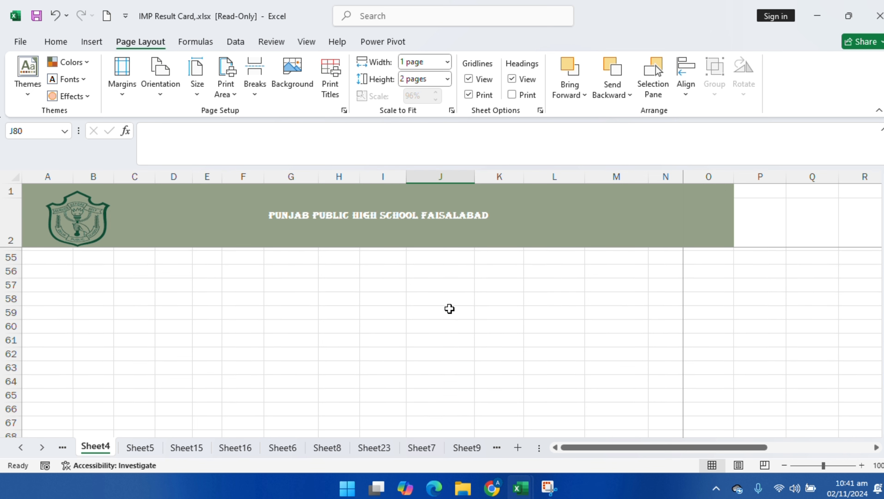
pyautogui.scroll(17, 442, 279)
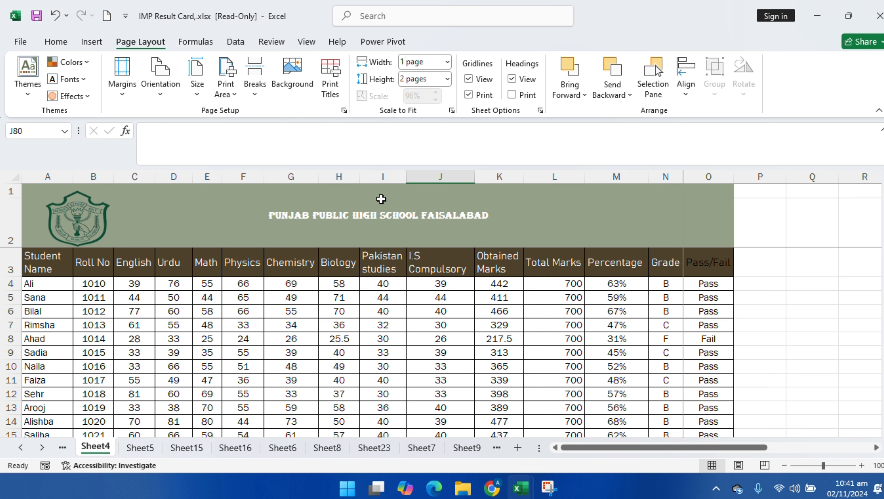
# Step: Hide the row and column headings of Sheet4, and show them again
pyautogui.click(376, 175)
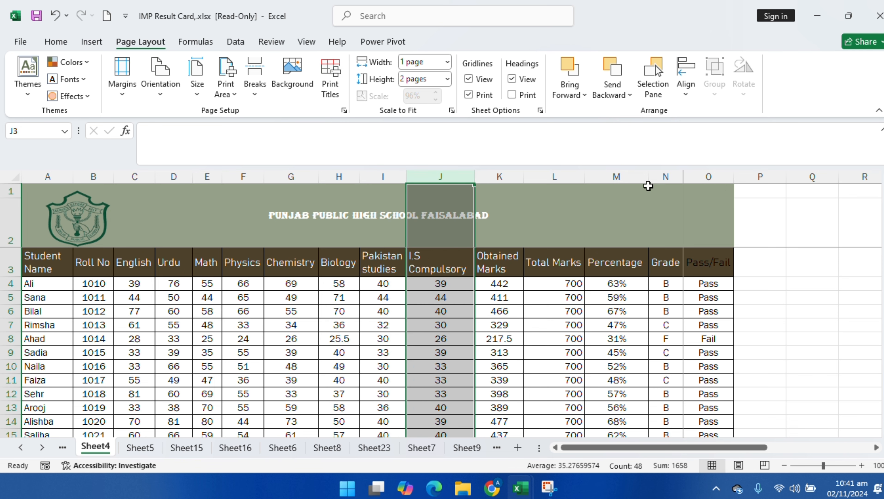
pyautogui.click(722, 176)
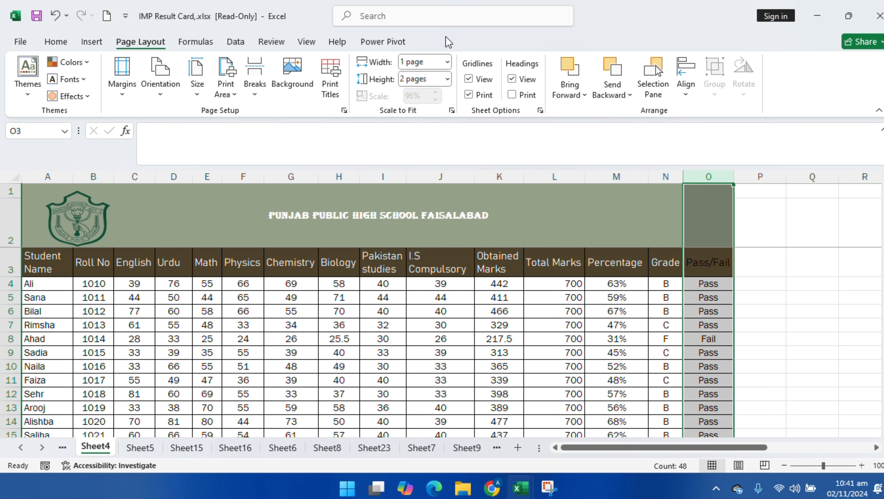
pyautogui.click(512, 79)
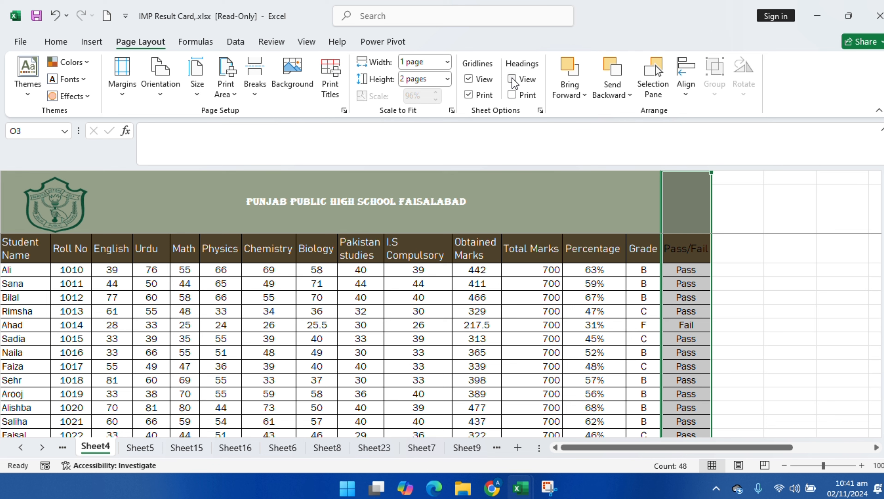
pyautogui.click(770, 337)
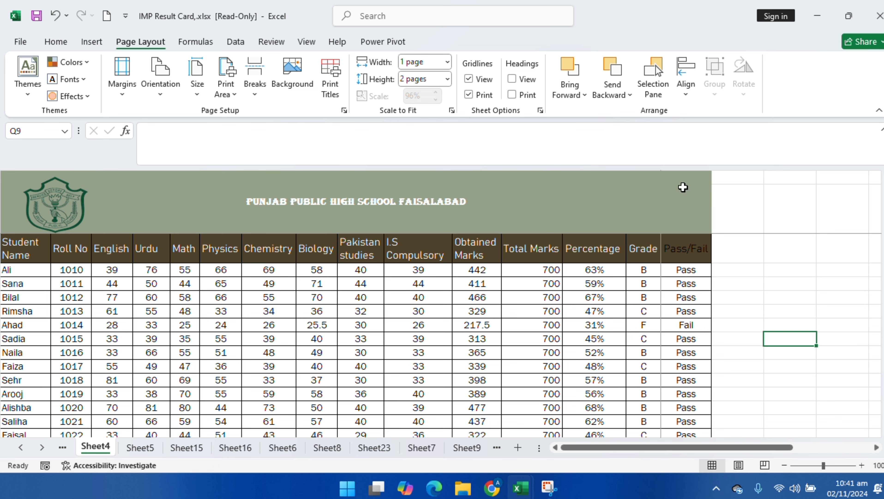
pyautogui.scroll(-2, 450, 227)
pyautogui.scroll(2, 279, 196)
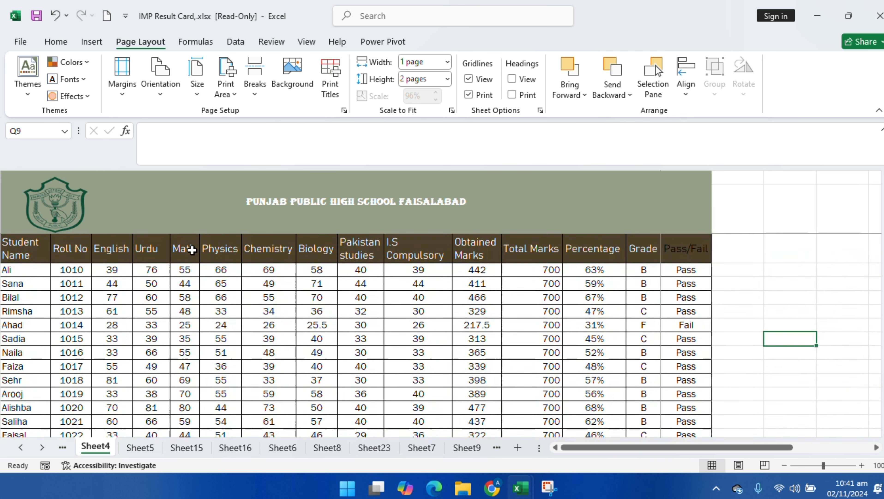
pyautogui.click(512, 79)
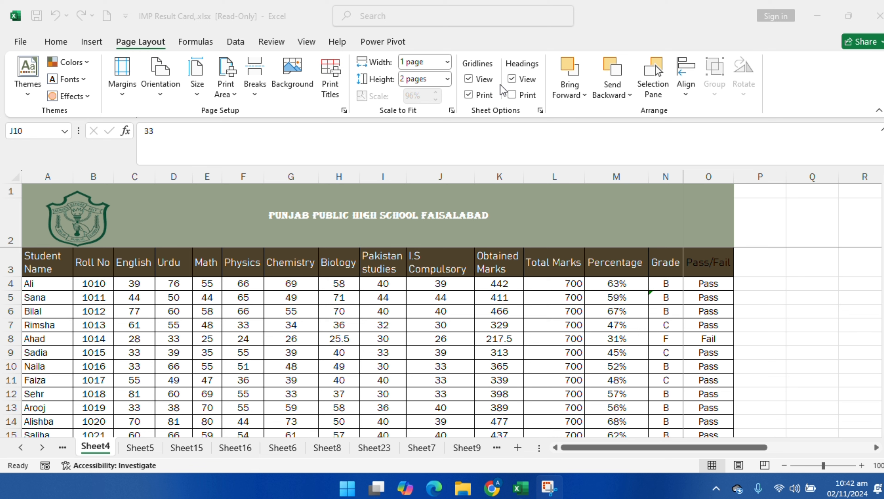
# Step: Include the row and column headings in the Sheet4 printout and check them in the print preview
pyautogui.click(512, 95)
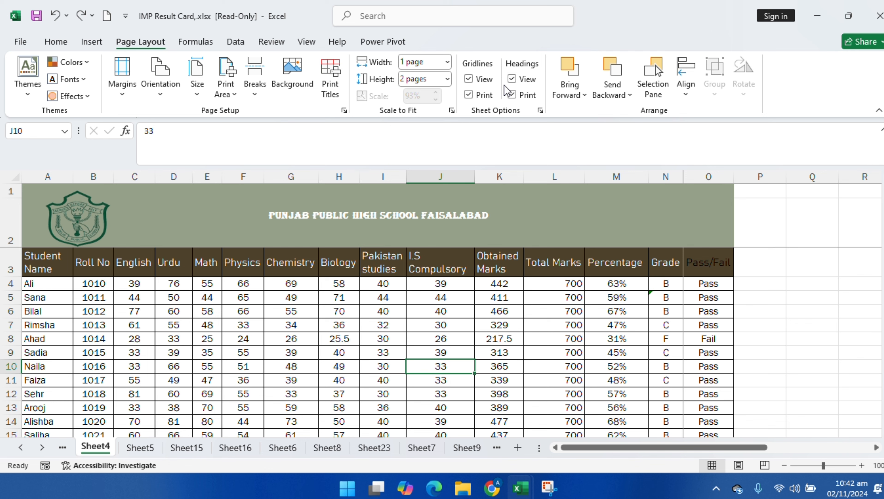
pyautogui.hotkey('ctrl', 'p')
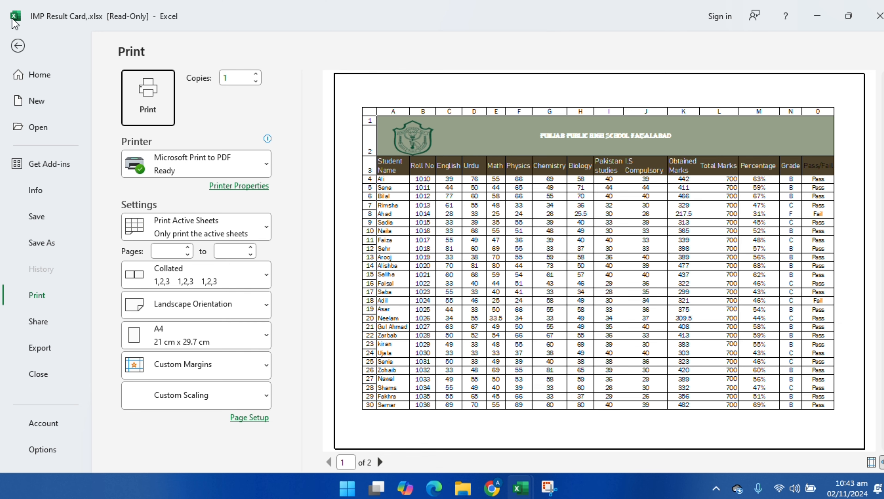
pyautogui.click(18, 45)
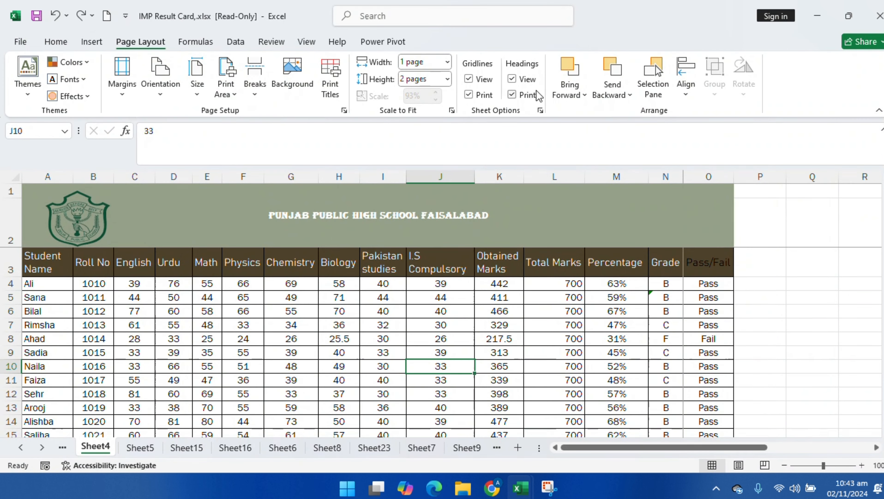
# Step: Exclude the row and column headings from the Sheet4 printout
pyautogui.click(513, 95)
pyautogui.scroll(-3, 419, 316)
pyautogui.scroll(2, 419, 316)
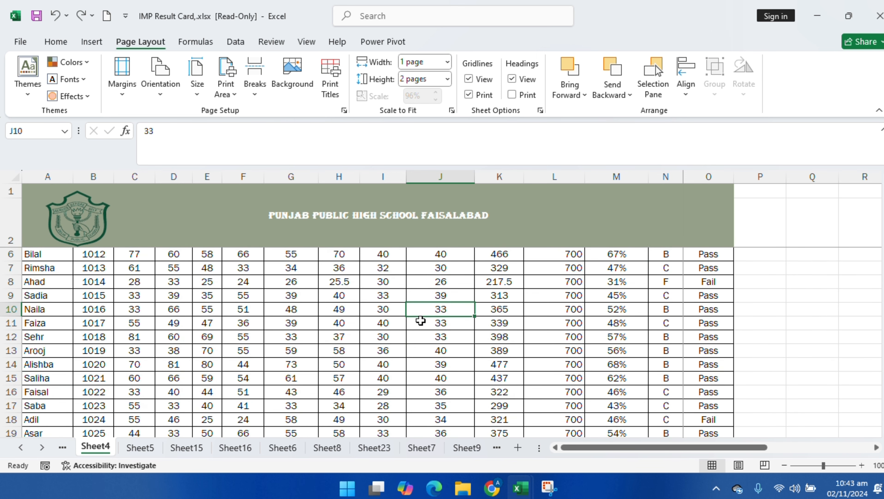
pyautogui.click(377, 330)
pyautogui.scroll(1, 267, 327)
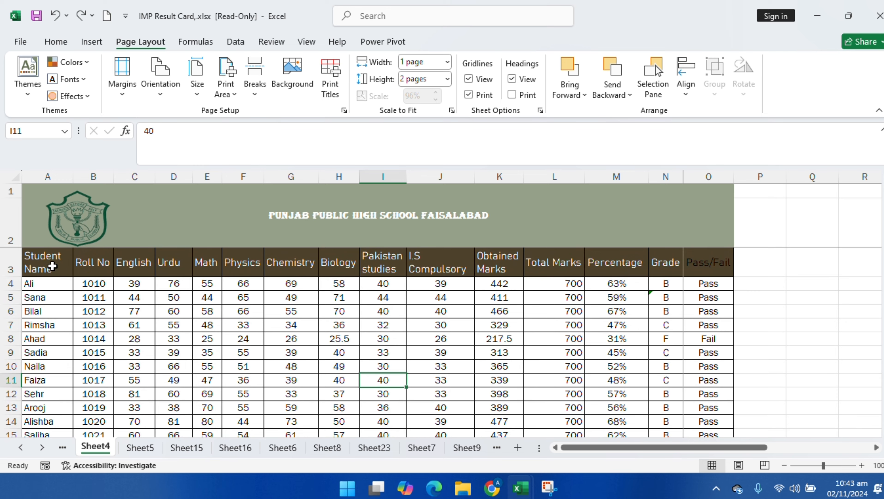
# Step: Remove all cell borders from the results table, from the column headings in row 3 through row 50
pyautogui.moveTo(53, 266); pyautogui.dragTo(720, 272)
pyautogui.click(66, 42)
pyautogui.click(161, 88)
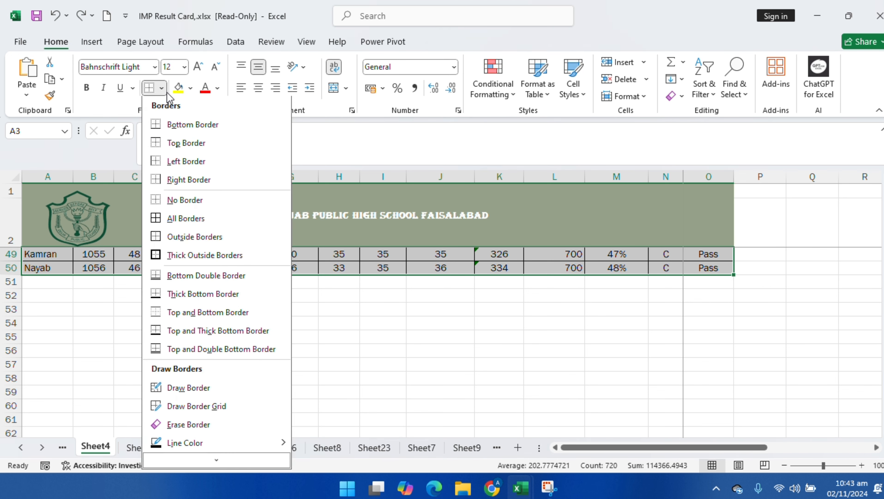
pyautogui.click(178, 201)
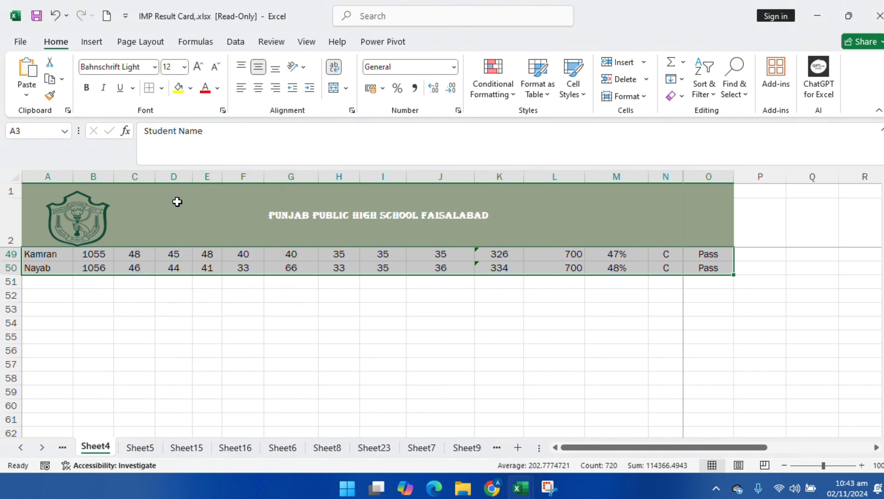
pyautogui.click(279, 384)
pyautogui.scroll(8, 266, 377)
pyautogui.click(257, 344)
pyautogui.scroll(4, 257, 349)
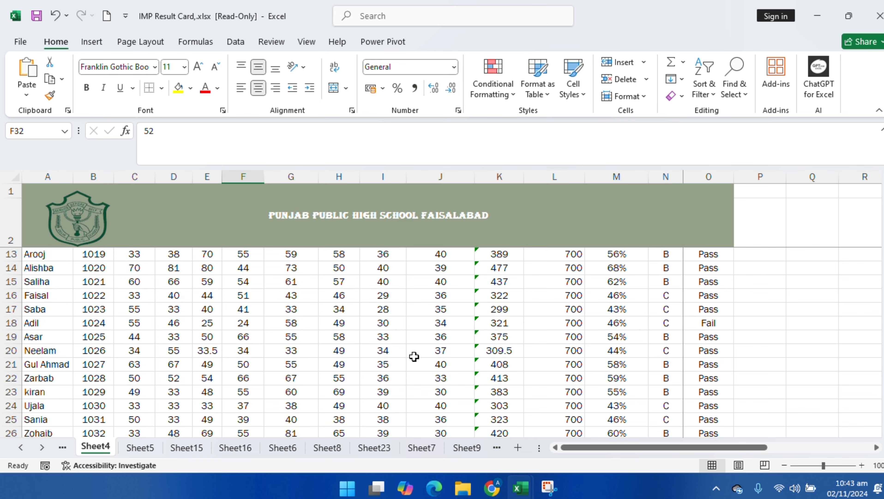
pyautogui.scroll(3, 414, 357)
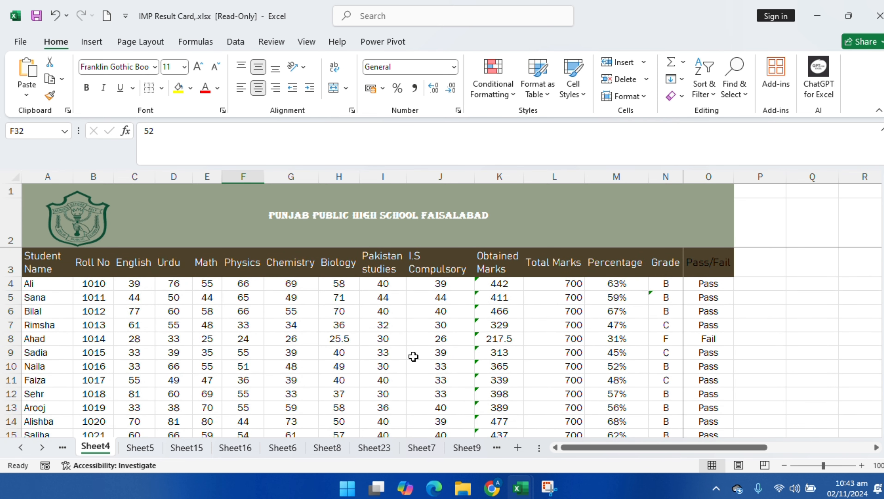
# Step: Turn off gridline printing for Sheet4 and check the borderless table in the print preview
pyautogui.click(127, 41)
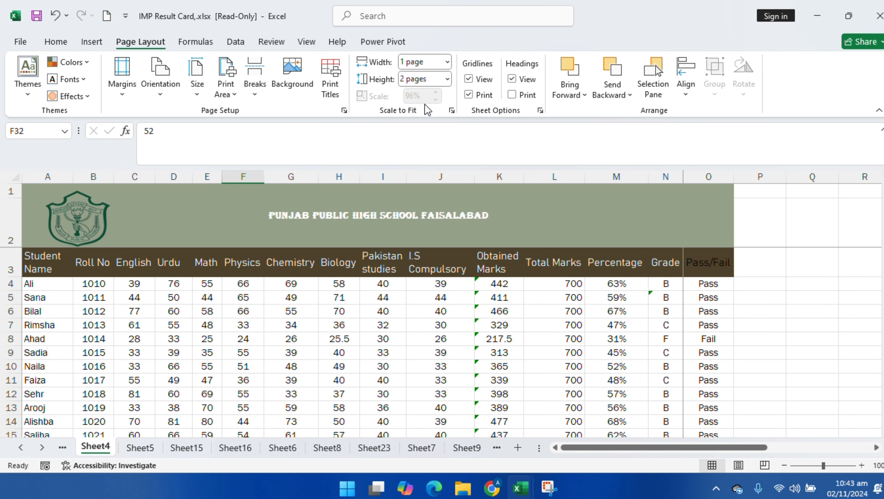
pyautogui.click(470, 96)
pyautogui.hotkey('ctrl', 'p')
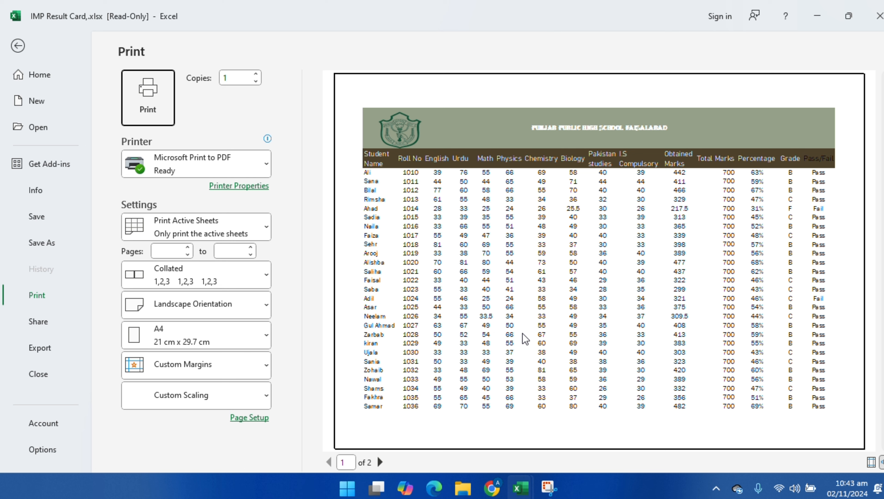
# Step: Turn on gridline printing for Sheet4 and check both pages in the print preview
pyautogui.click(18, 47)
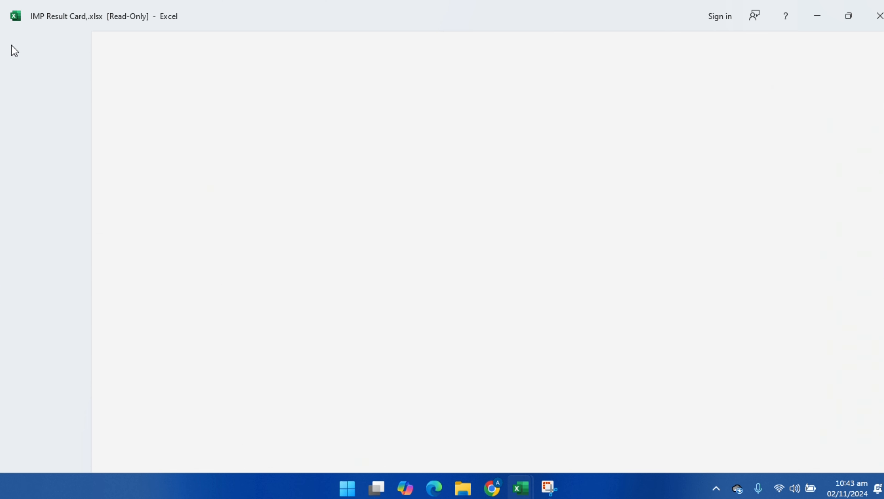
pyautogui.click(469, 96)
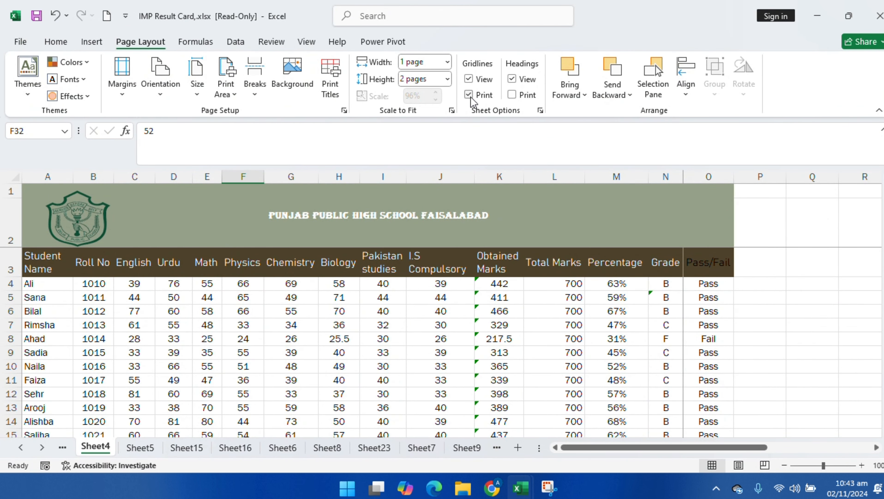
pyautogui.hotkey('ctrl', 'p')
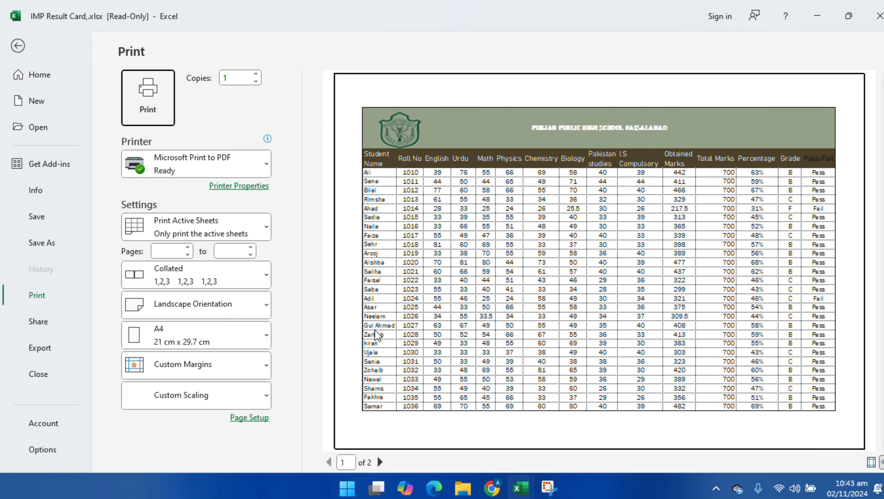
pyautogui.click(380, 462)
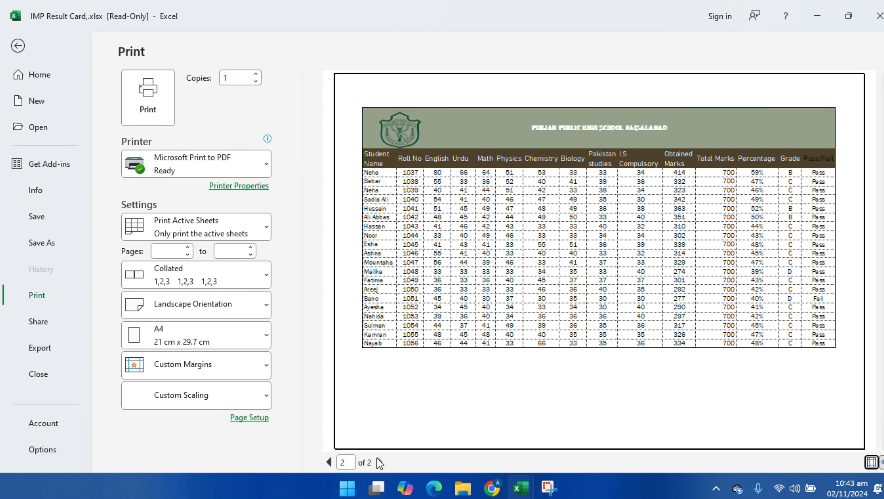
pyautogui.click(330, 462)
pyautogui.click(15, 47)
pyautogui.click(291, 400)
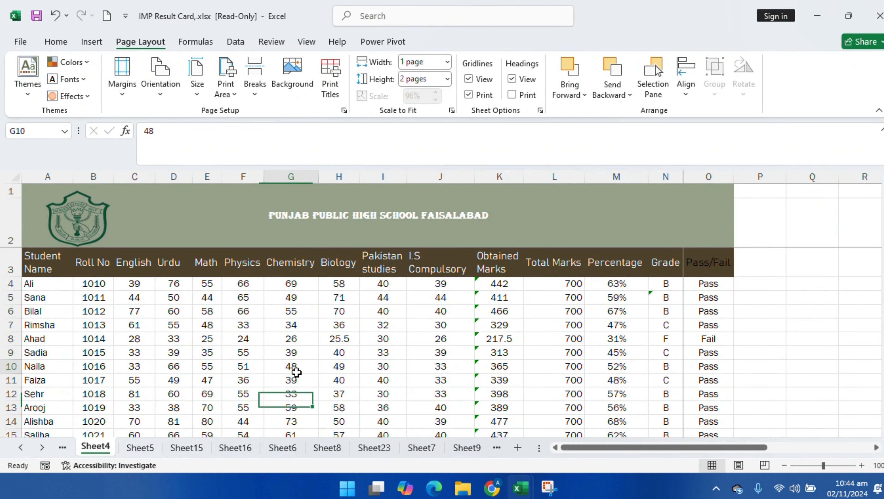
pyautogui.click(291, 366)
# Step: Apply all borders to the results table from the row 3 column headings through row 50, and check them in the print preview
pyautogui.moveTo(63, 268); pyautogui.dragTo(713, 406)
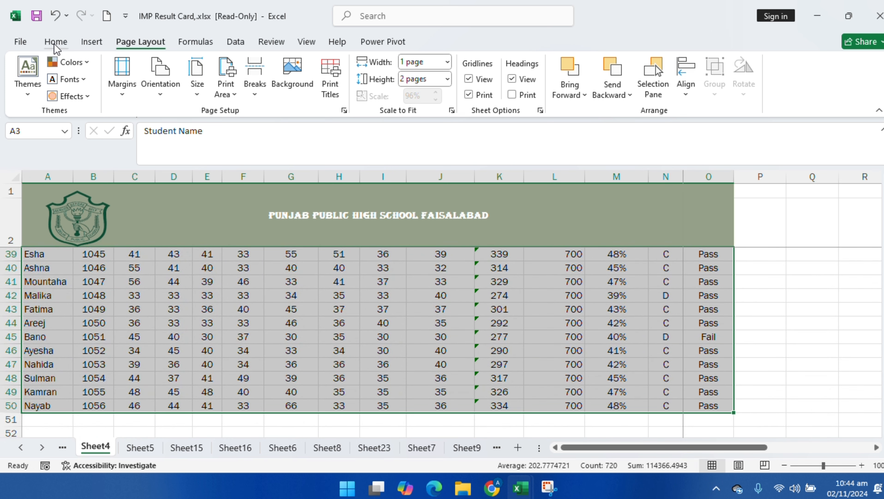
pyautogui.click(55, 44)
pyautogui.click(164, 88)
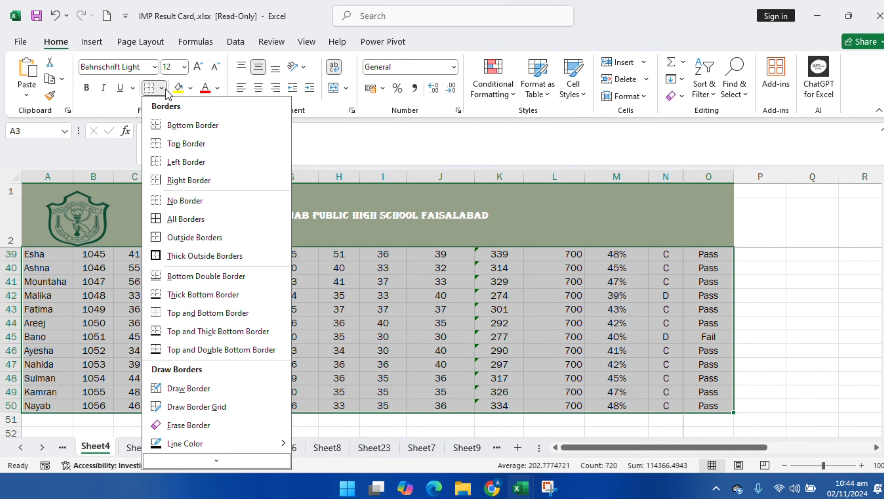
pyautogui.click(173, 221)
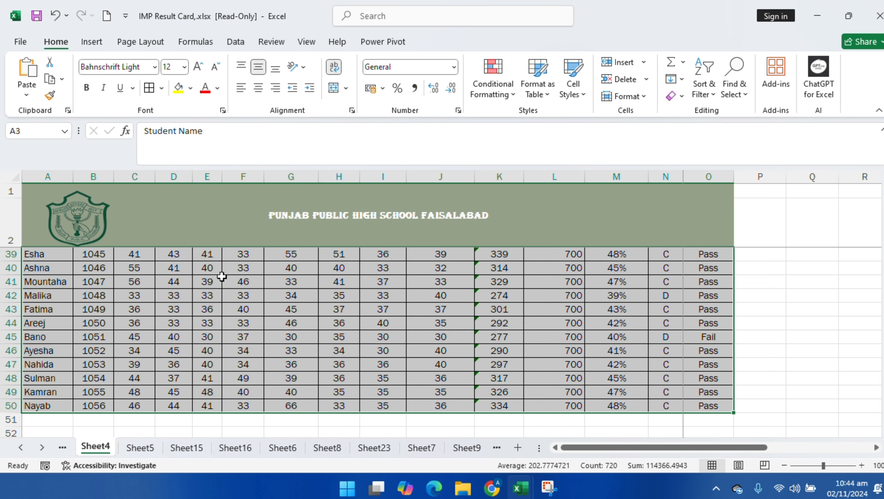
pyautogui.click(225, 279)
pyautogui.hotkey('ctrl', 'p')
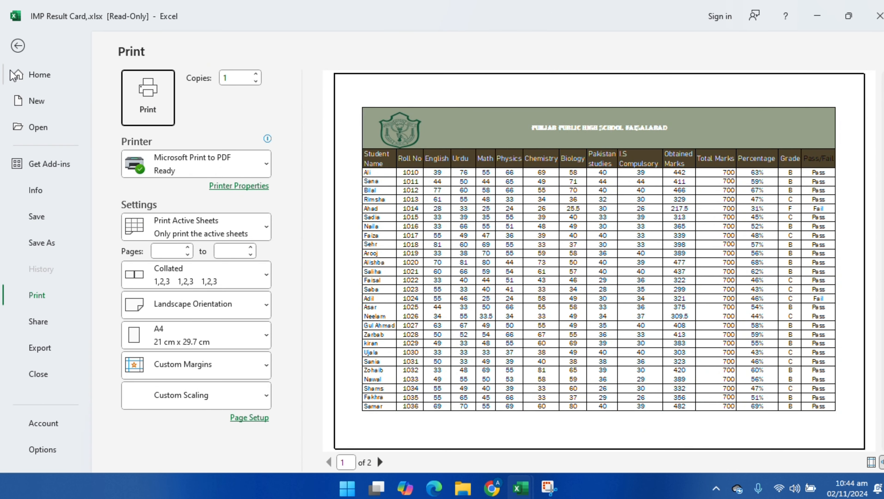
pyautogui.click(18, 46)
pyautogui.scroll(6, 339, 270)
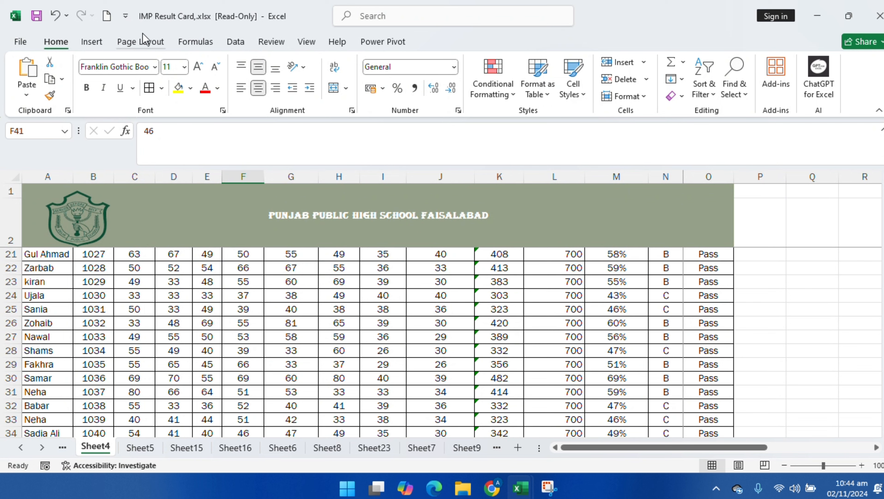
pyautogui.click(141, 39)
pyautogui.click(379, 25)
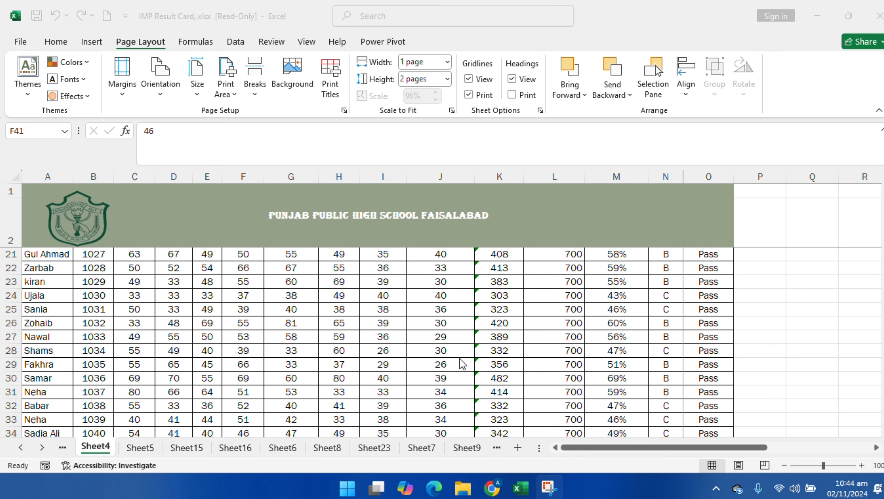
# Step: Draw a rectangle about 5.08 cm high and 9.13 cm wide in the empty cells below the table, around rows 59 to 68
pyautogui.scroll(-12, 460, 357)
pyautogui.click(355, 284)
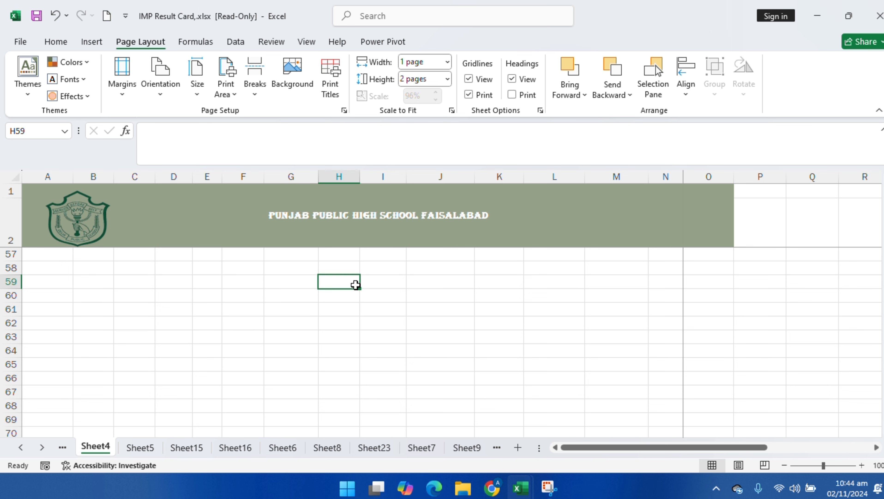
pyautogui.click(91, 41)
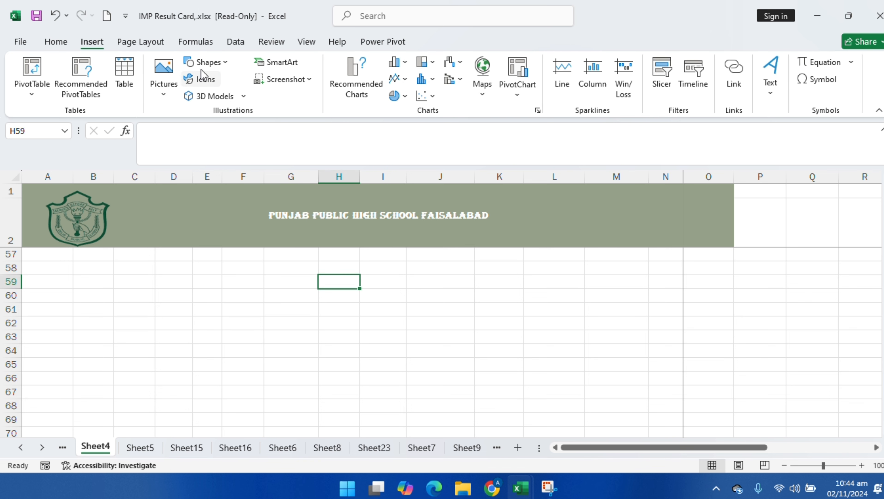
pyautogui.click(205, 62)
pyautogui.click(230, 98)
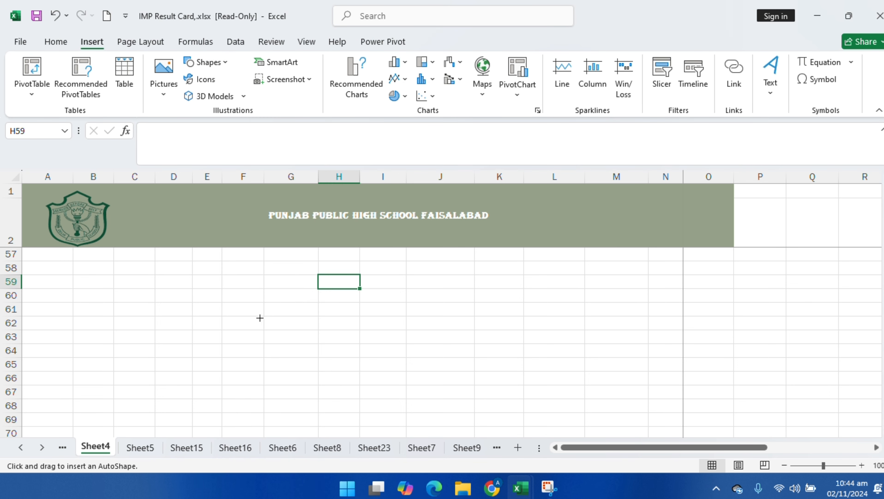
pyautogui.moveTo(196, 279); pyautogui.dragTo(423, 406)
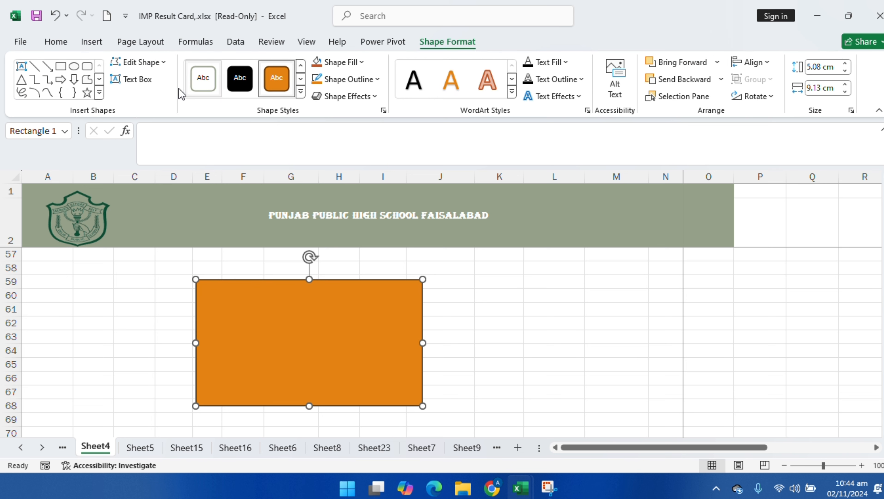
# Step: Draw an oval about 3.86 cm high and 4.95 cm wide inside the rectangle and fill it with a light tan theme color
pyautogui.click(74, 66)
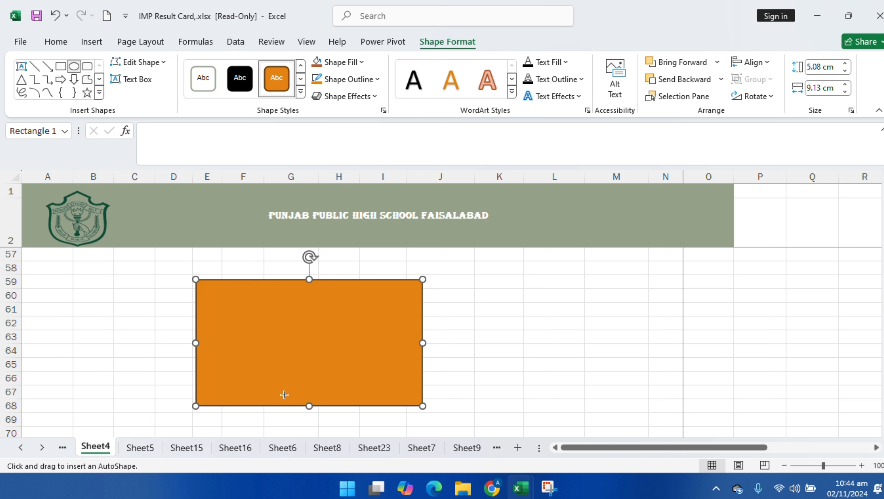
pyautogui.moveTo(242, 292); pyautogui.dragTo(365, 388)
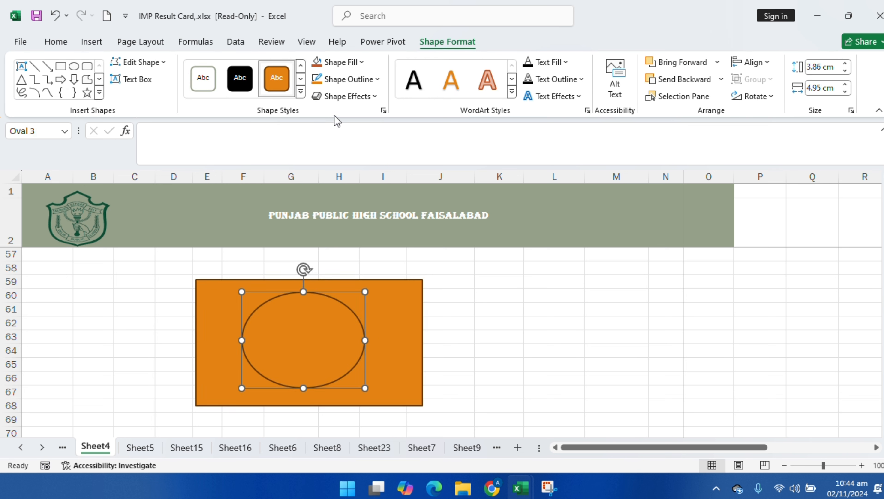
pyautogui.click(336, 62)
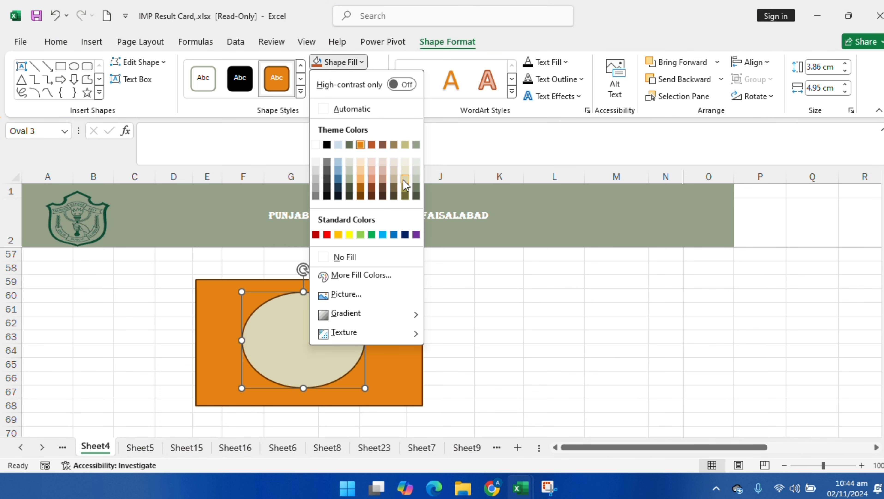
pyautogui.click(404, 178)
pyautogui.click(489, 326)
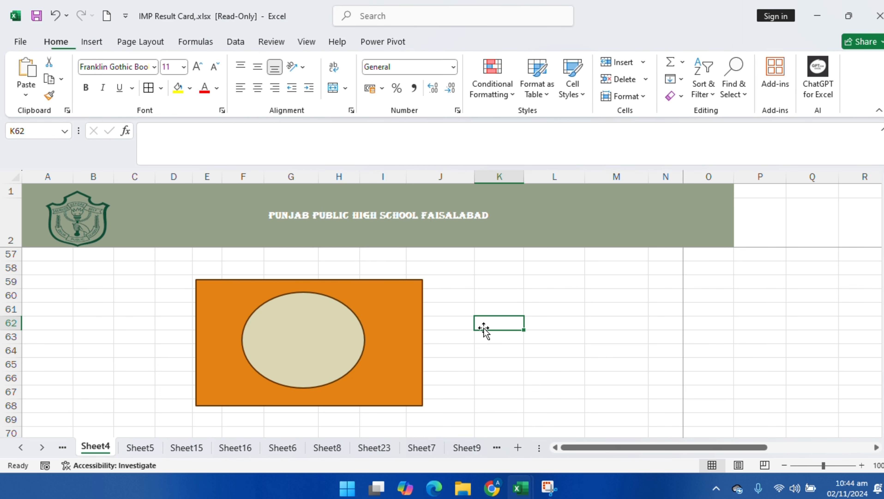
# Step: Send the oval backward behind the orange rectangle, and restore it with Bring to Front
pyautogui.click(394, 312)
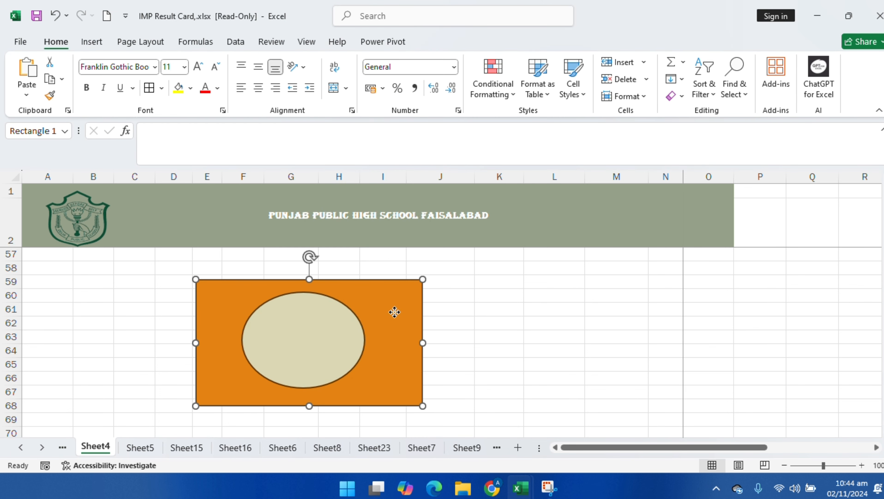
pyautogui.click(149, 41)
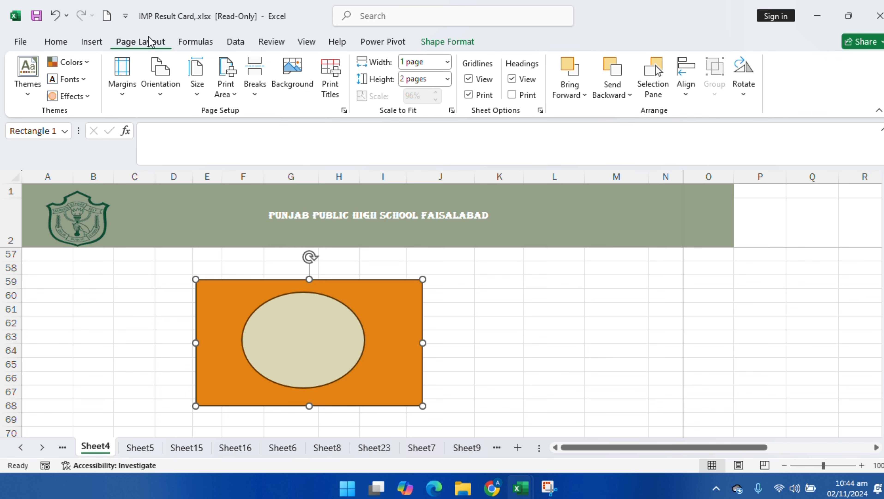
pyautogui.click(291, 348)
pyautogui.click(608, 98)
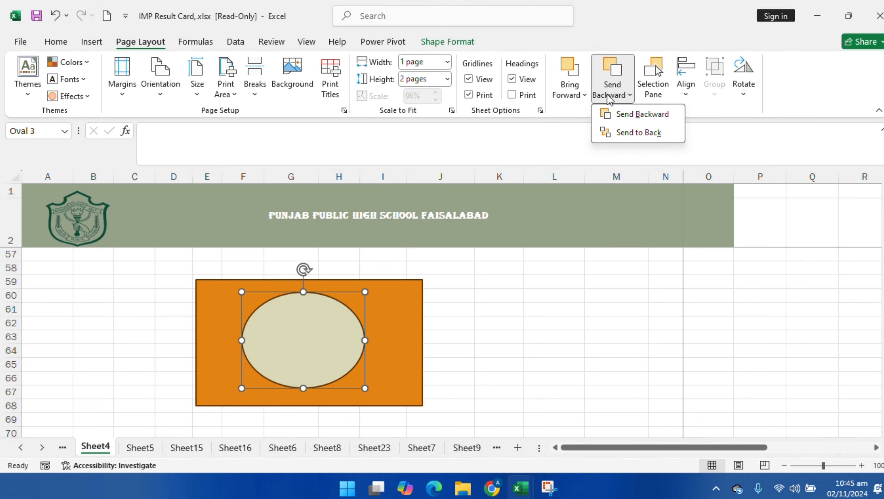
pyautogui.click(648, 119)
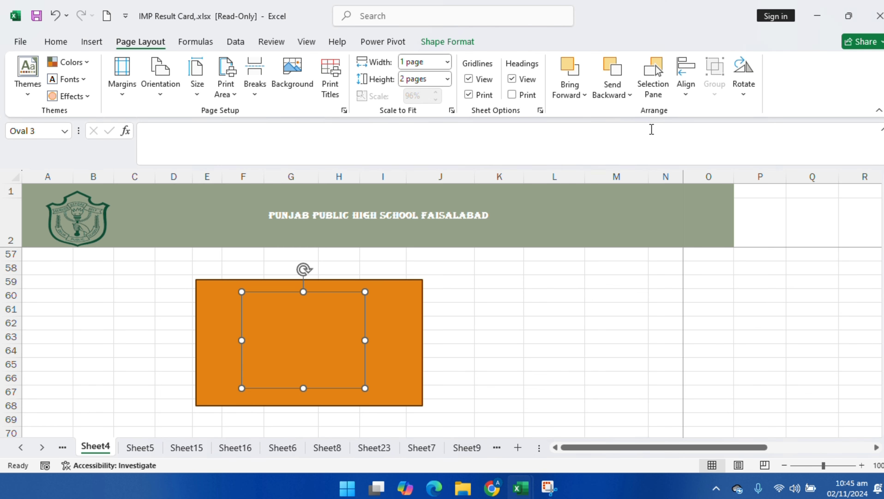
pyautogui.click(566, 95)
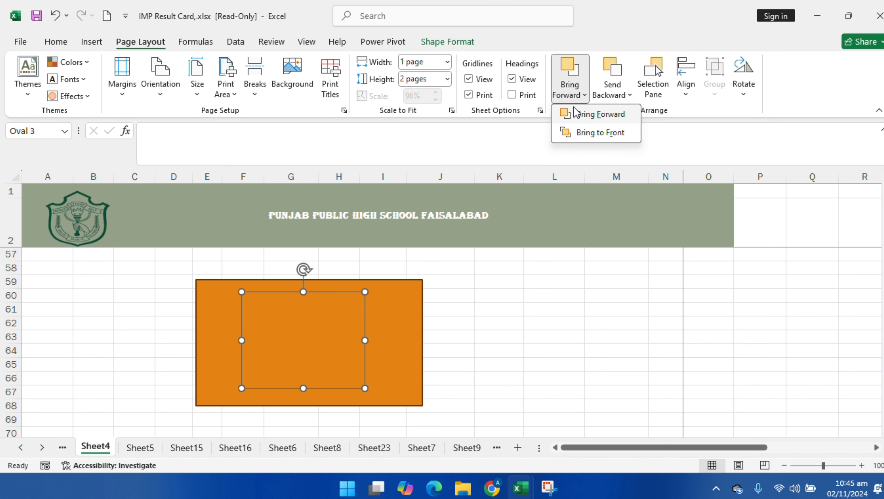
pyautogui.click(588, 136)
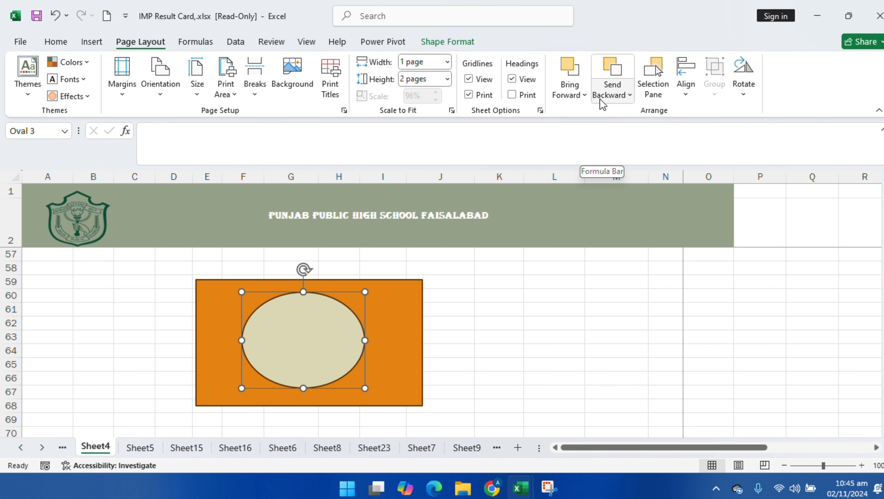
# Step: Repeat the stacking change by sending the oval backward once more and bringing it to the front again
pyautogui.click(606, 99)
pyautogui.click(608, 115)
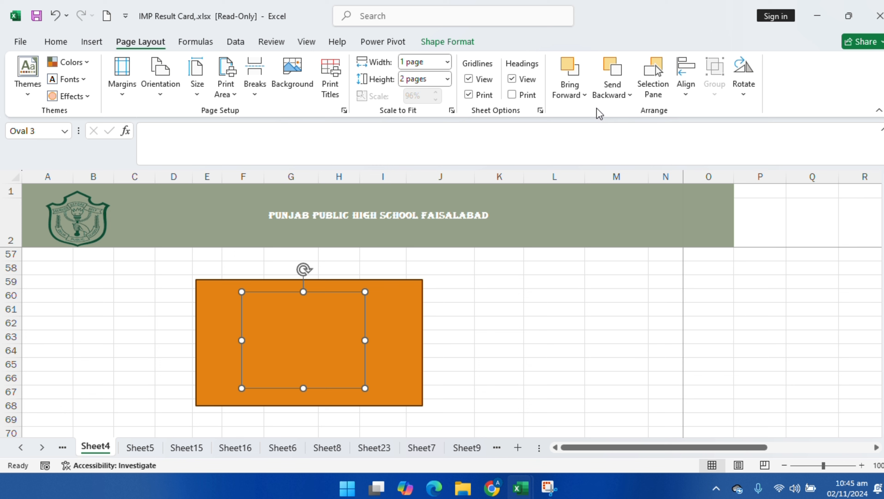
pyautogui.click(606, 101)
pyautogui.click(569, 98)
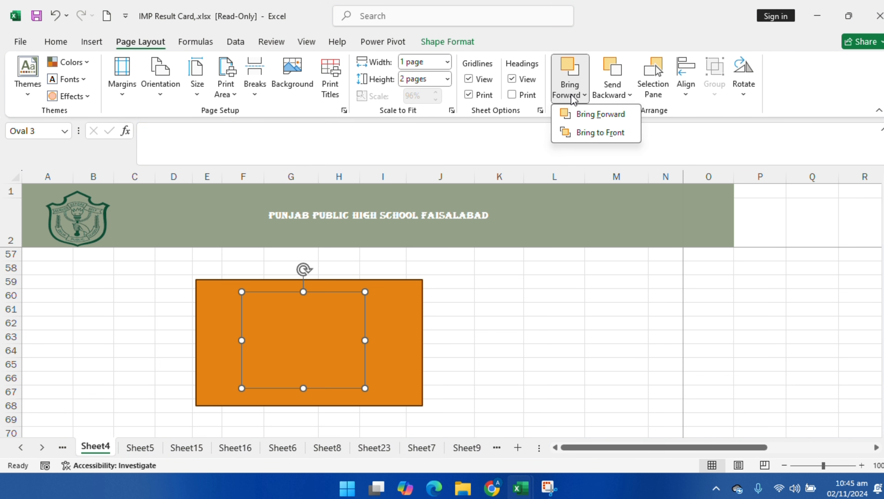
pyautogui.click(589, 132)
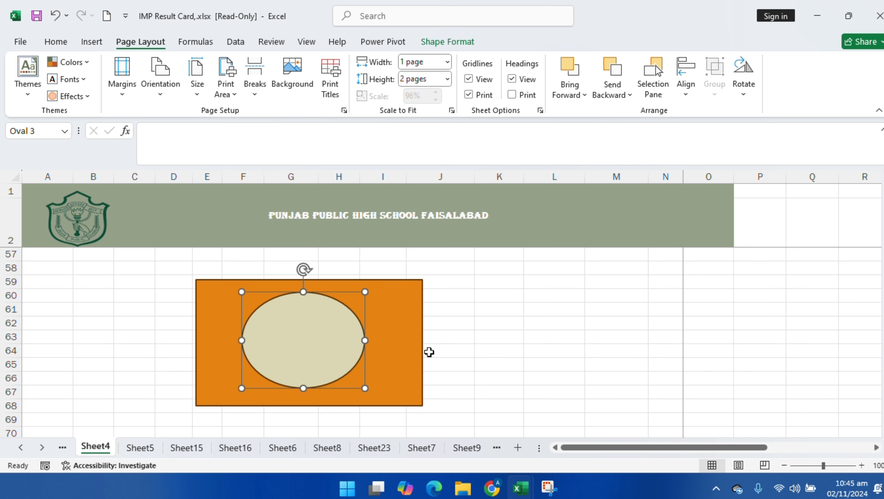
# Step: Hide all of the sheet's objects through the Selection pane, show them all again, and close the pane
pyautogui.click(658, 85)
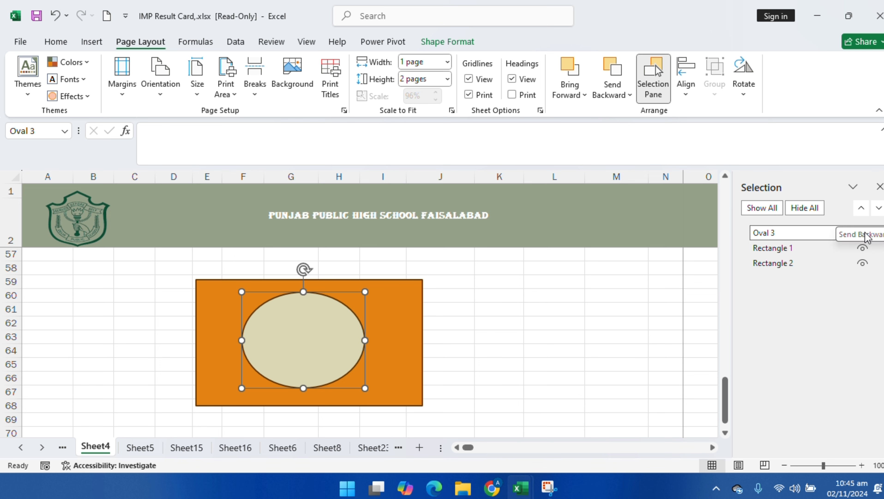
pyautogui.click(798, 209)
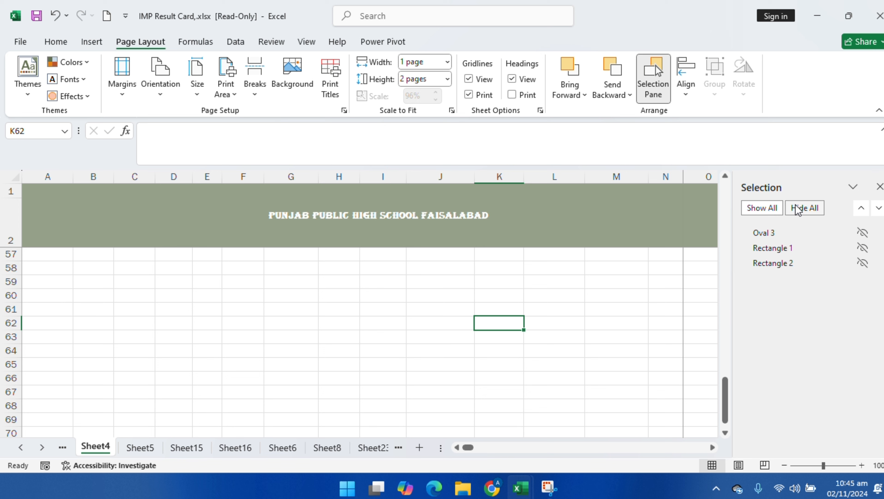
pyautogui.click(763, 209)
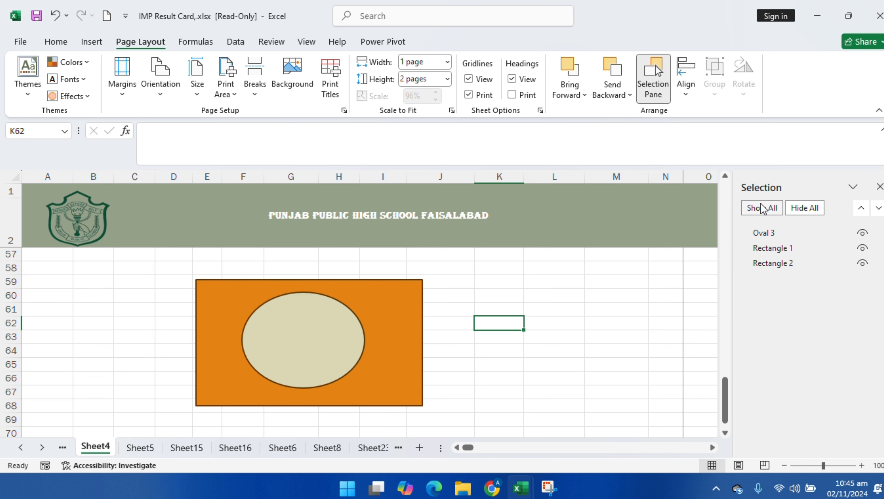
pyautogui.click(879, 187)
# Step: Open the Align options for the sheet's shapes
pyautogui.click(692, 94)
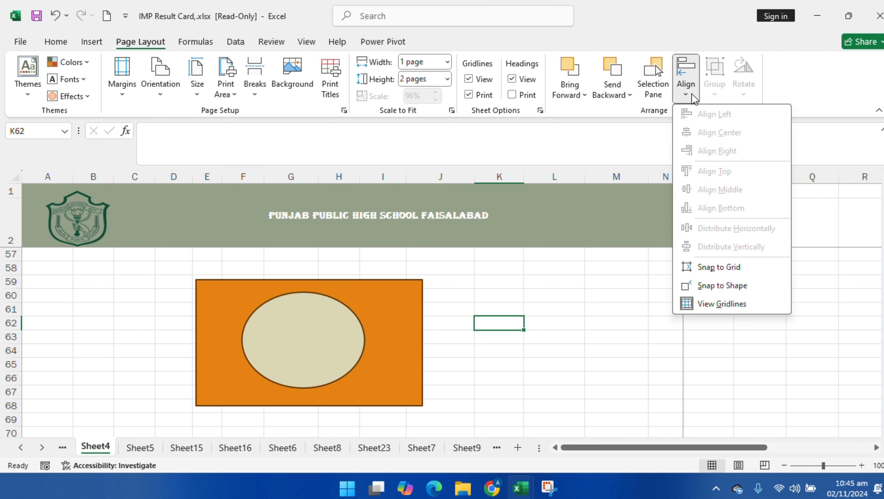